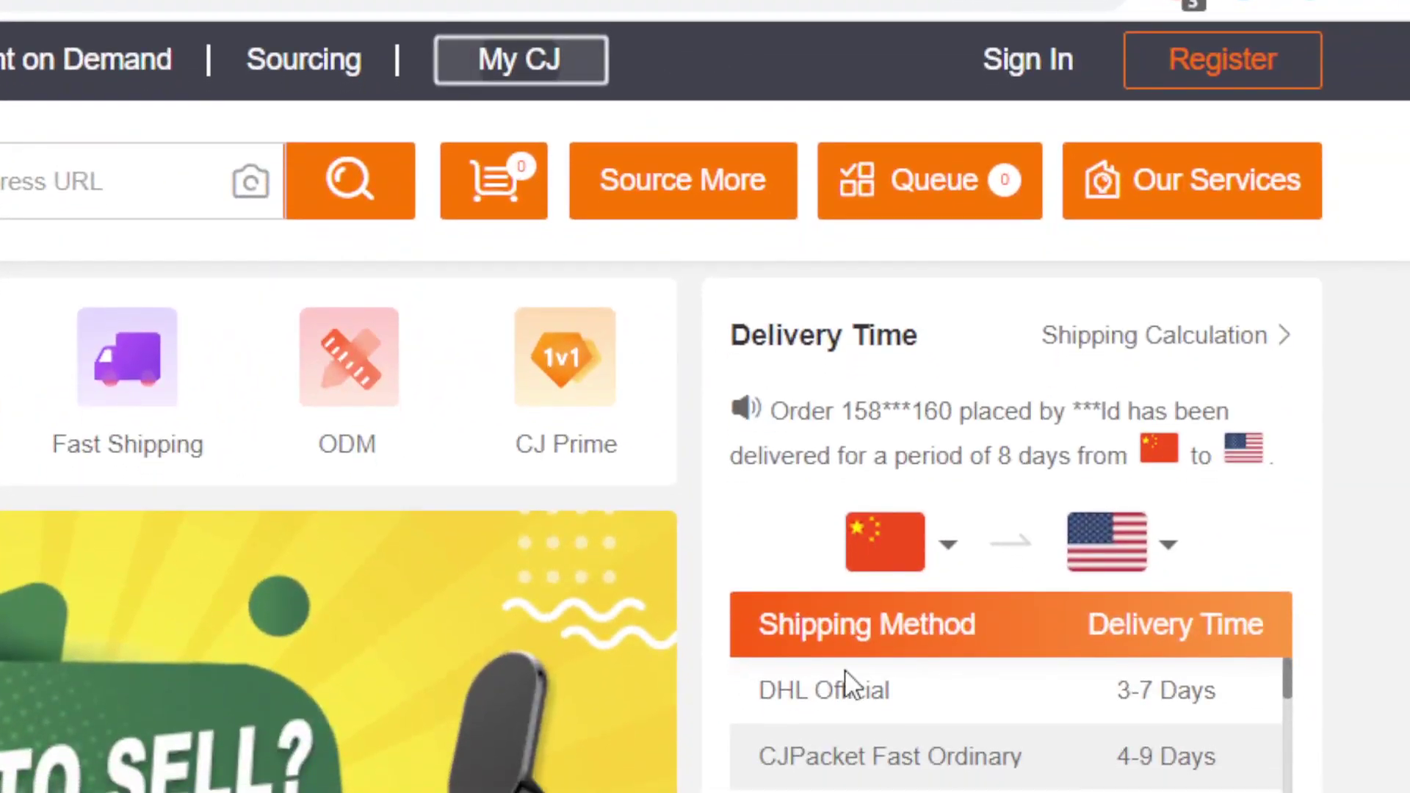
Examine the shipping methods and delivery times listed for shipments from China to the United States.
{"action": "left_click_drag", "start_coordinate": [762, 690], "coordinate": [1262, 792]}
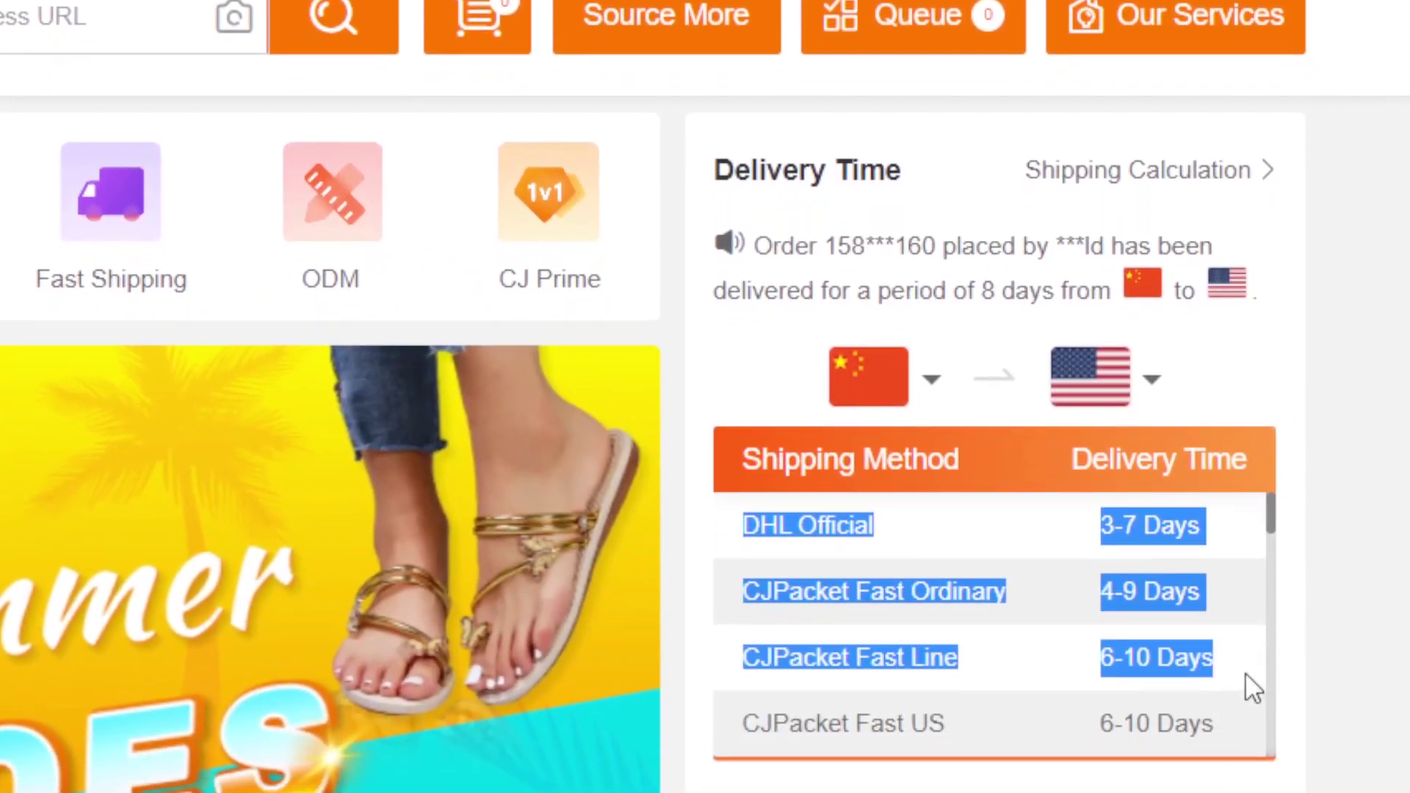
{"action": "left_click", "coordinate": [1200, 589]}
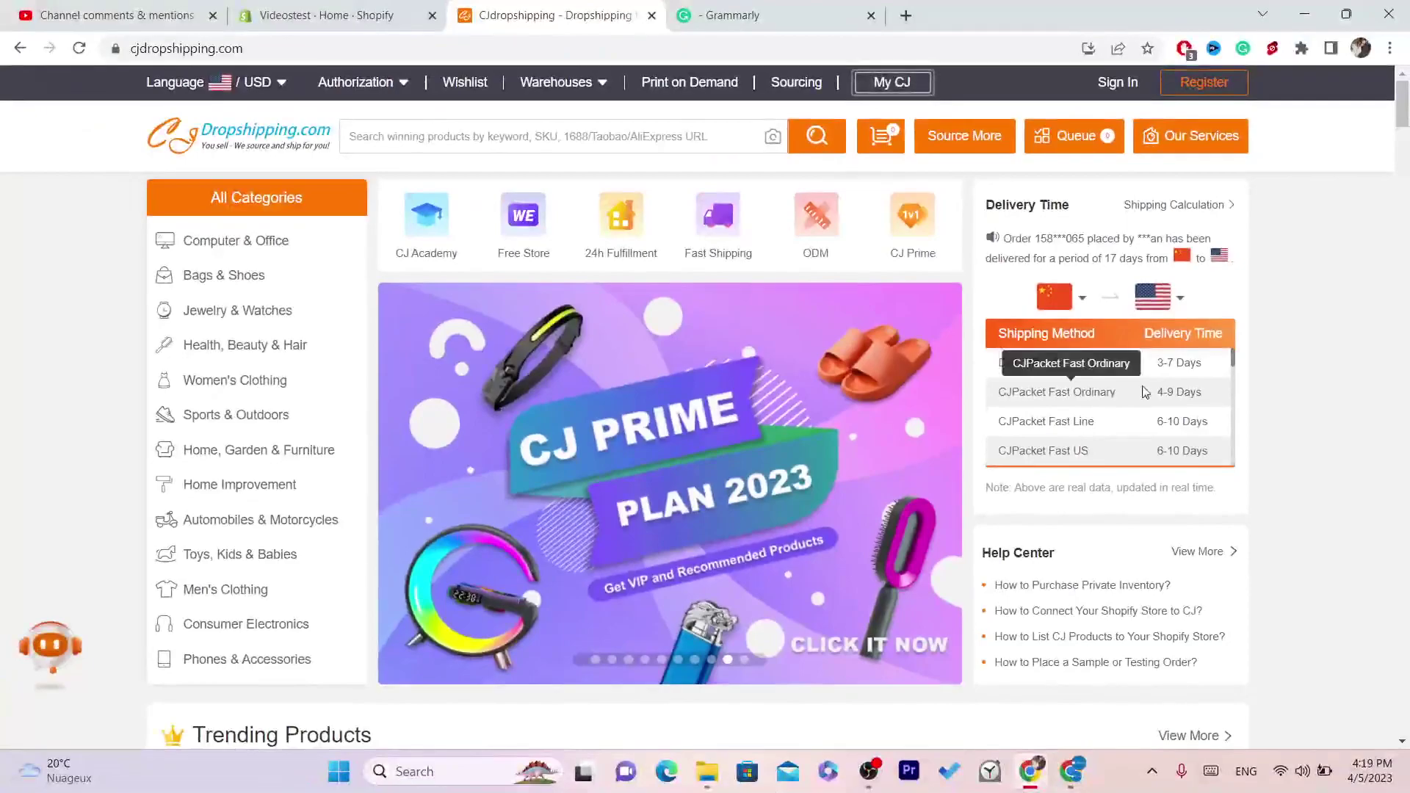
{"action": "left_click_drag", "start_coordinate": [996, 393], "coordinate": [1004, 377]}
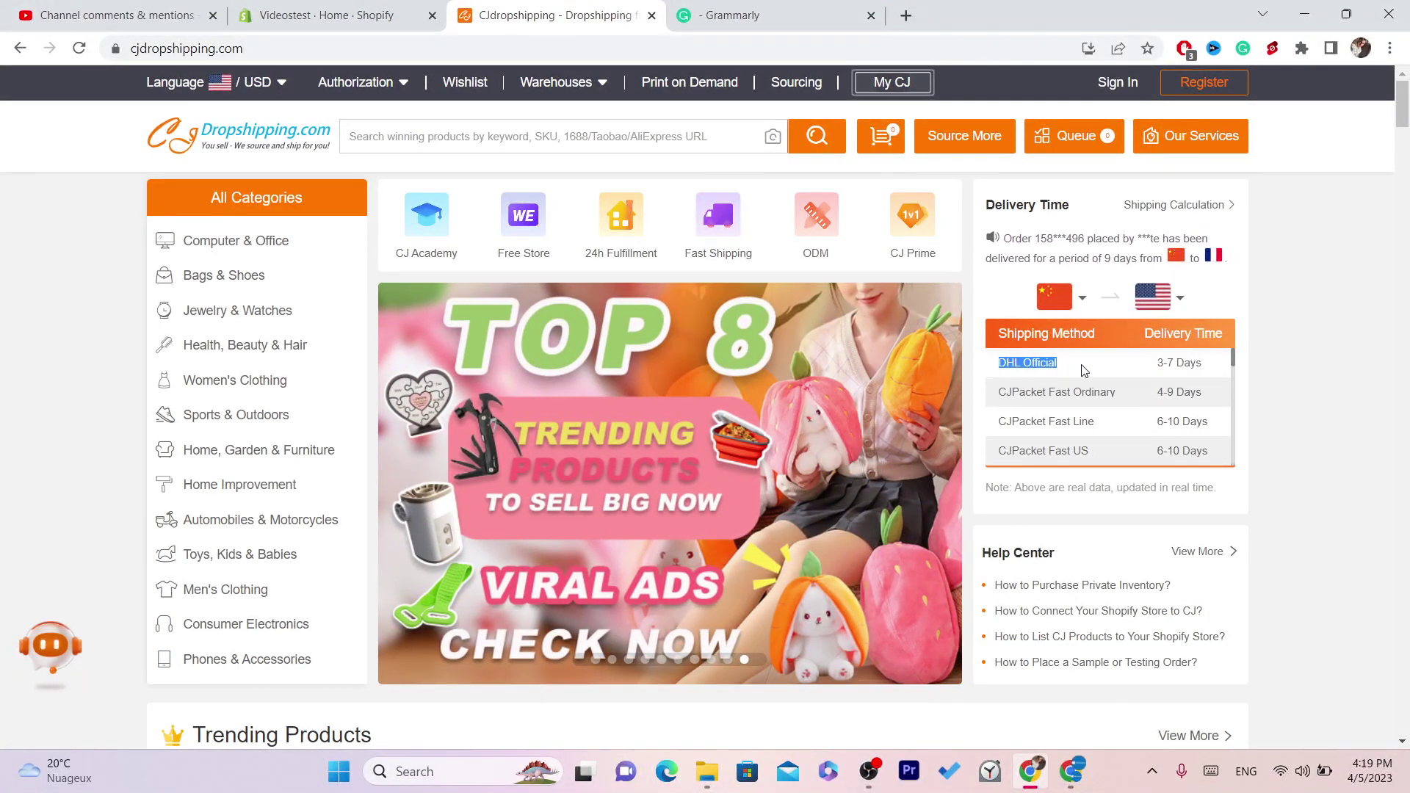
{"action": "left_click_drag", "start_coordinate": [1151, 363], "coordinate": [1208, 363]}
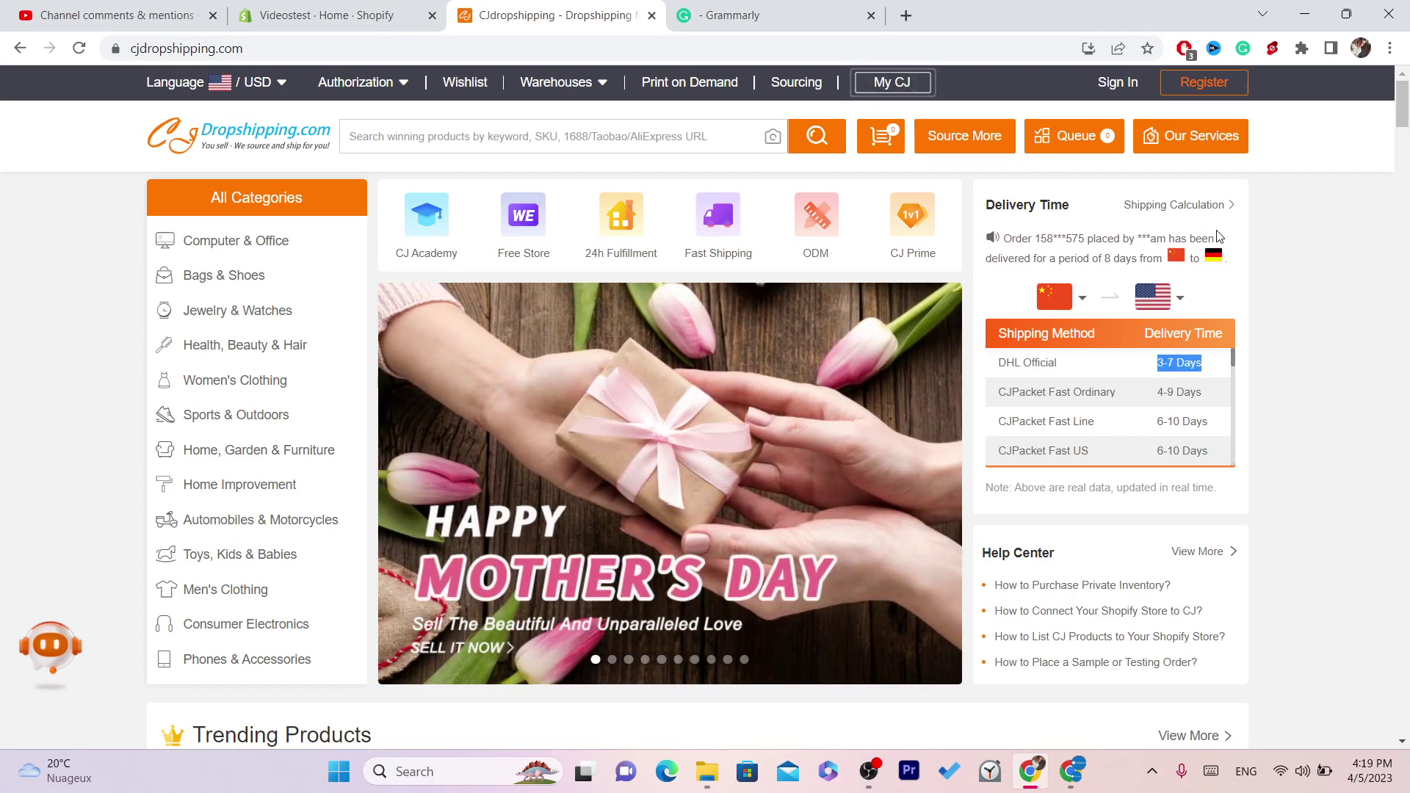
{"action": "mouse_move", "coordinate": [1404, 110]}
{"action": "left_mouse_down"}
{"action": "mouse_move", "coordinate": [1404, 283]}
{"action": "mouse_move", "coordinate": [1404, 111]}
{"action": "left_mouse_up"}
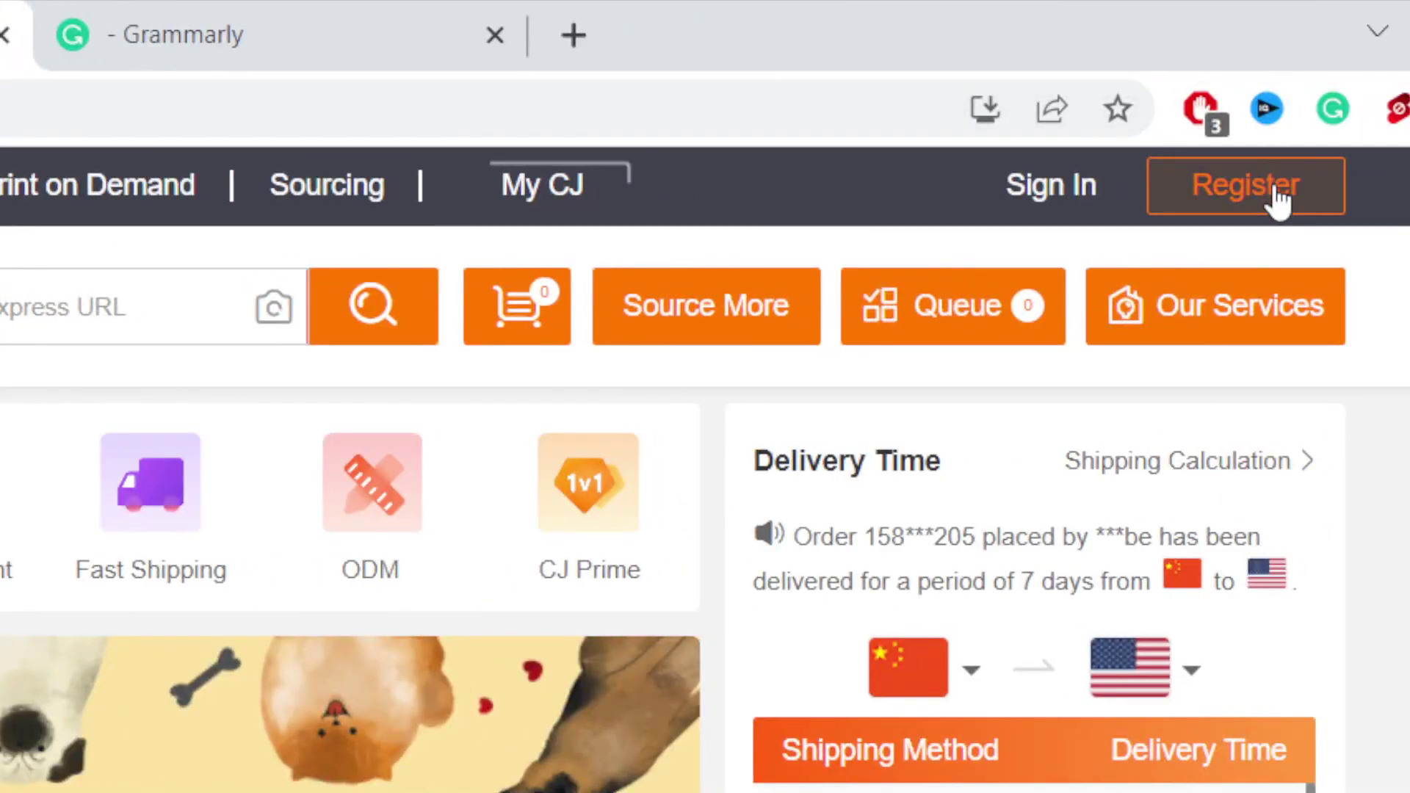
Register a CJdropshipping account using the existing Google account and dismiss the welcome assistant.
{"action": "left_click", "coordinate": [1276, 196]}
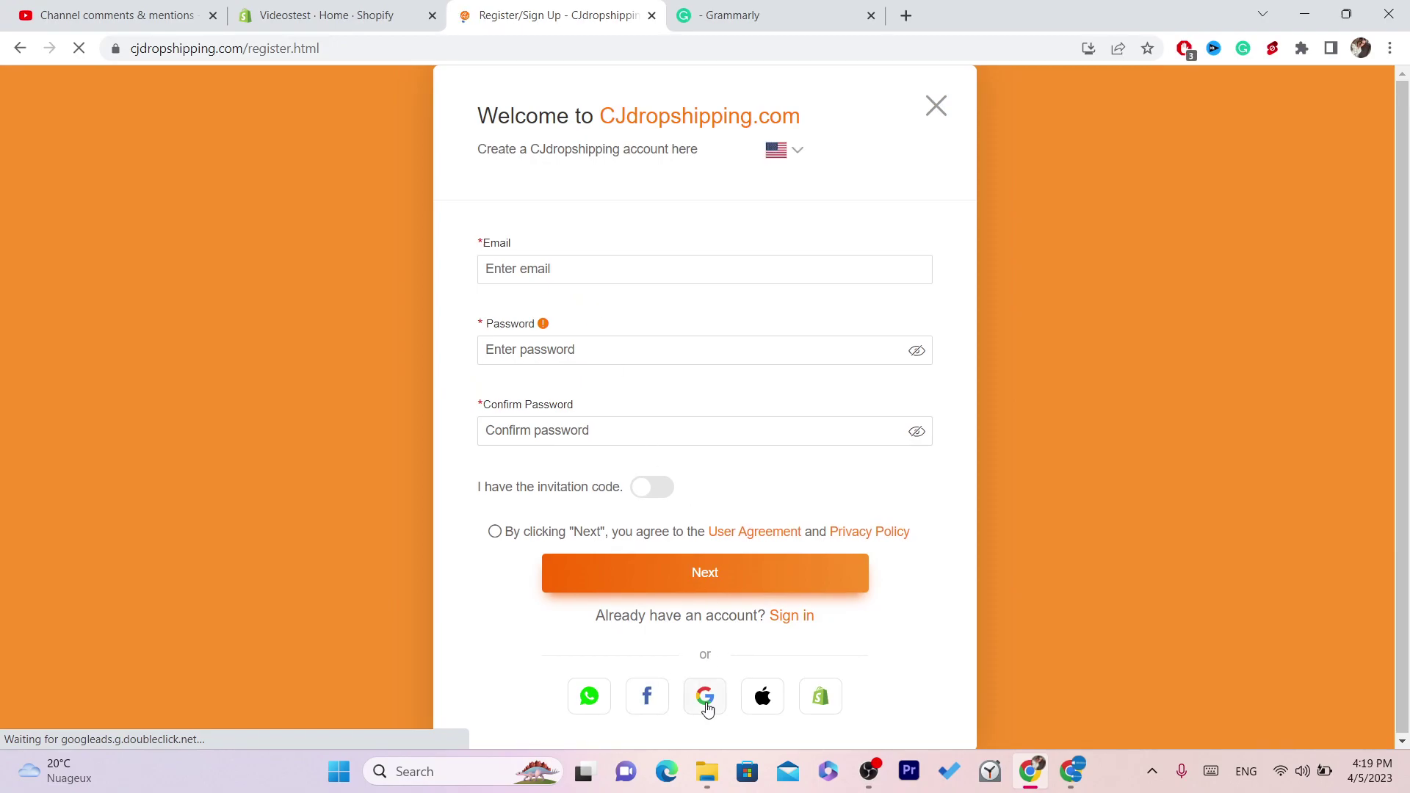
{"action": "left_click", "coordinate": [705, 698]}
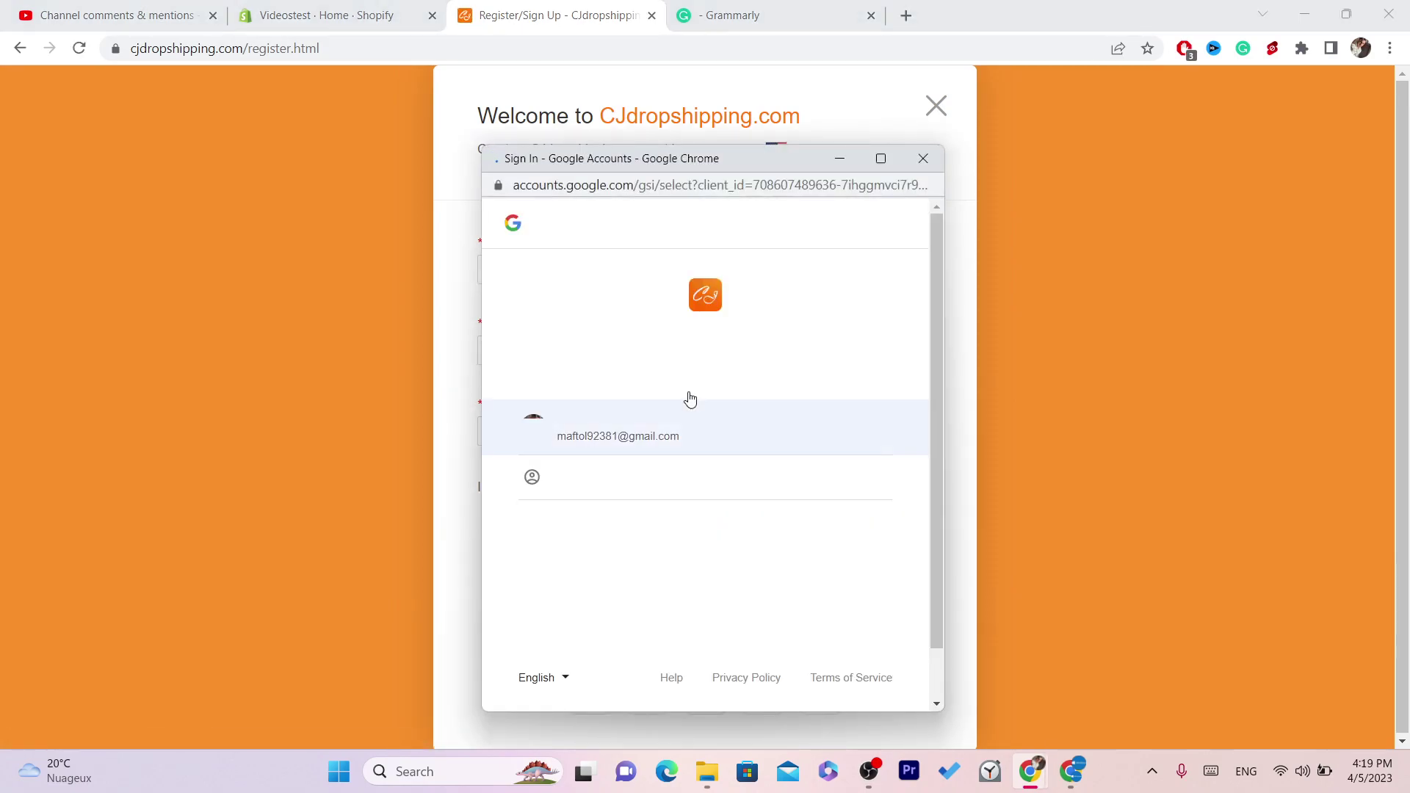
{"action": "left_click", "coordinate": [630, 439]}
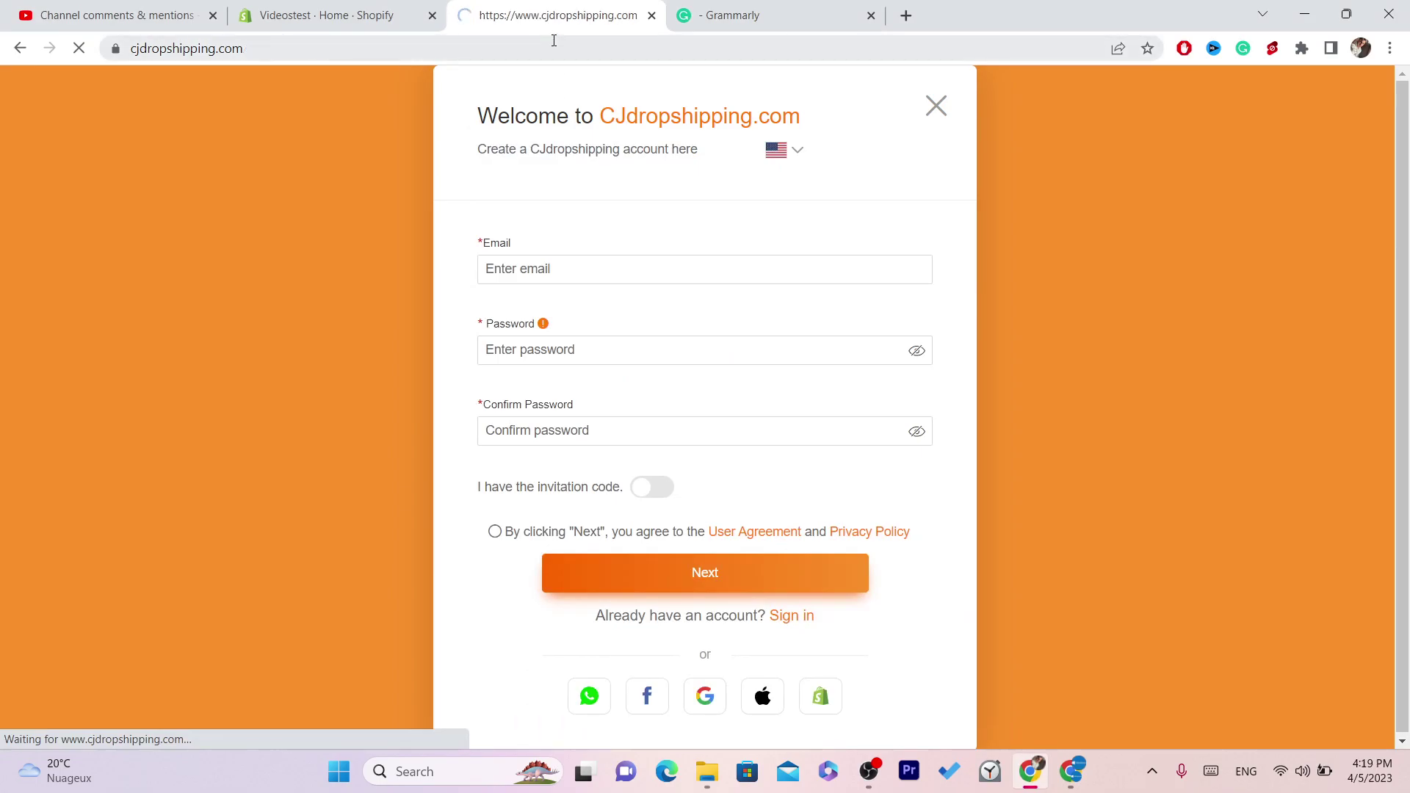
{"action": "left_click", "coordinate": [553, 43]}
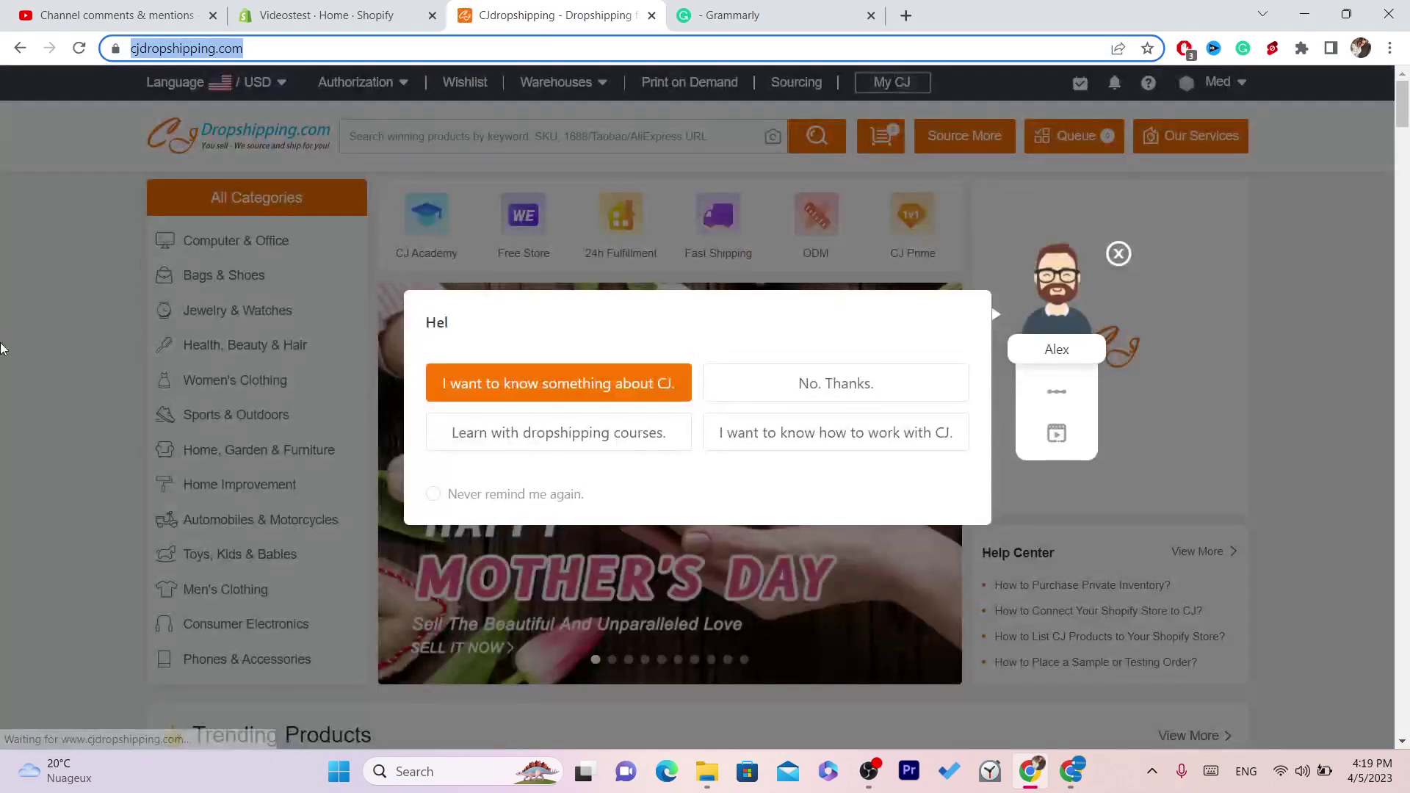
{"action": "left_click", "coordinate": [1118, 253]}
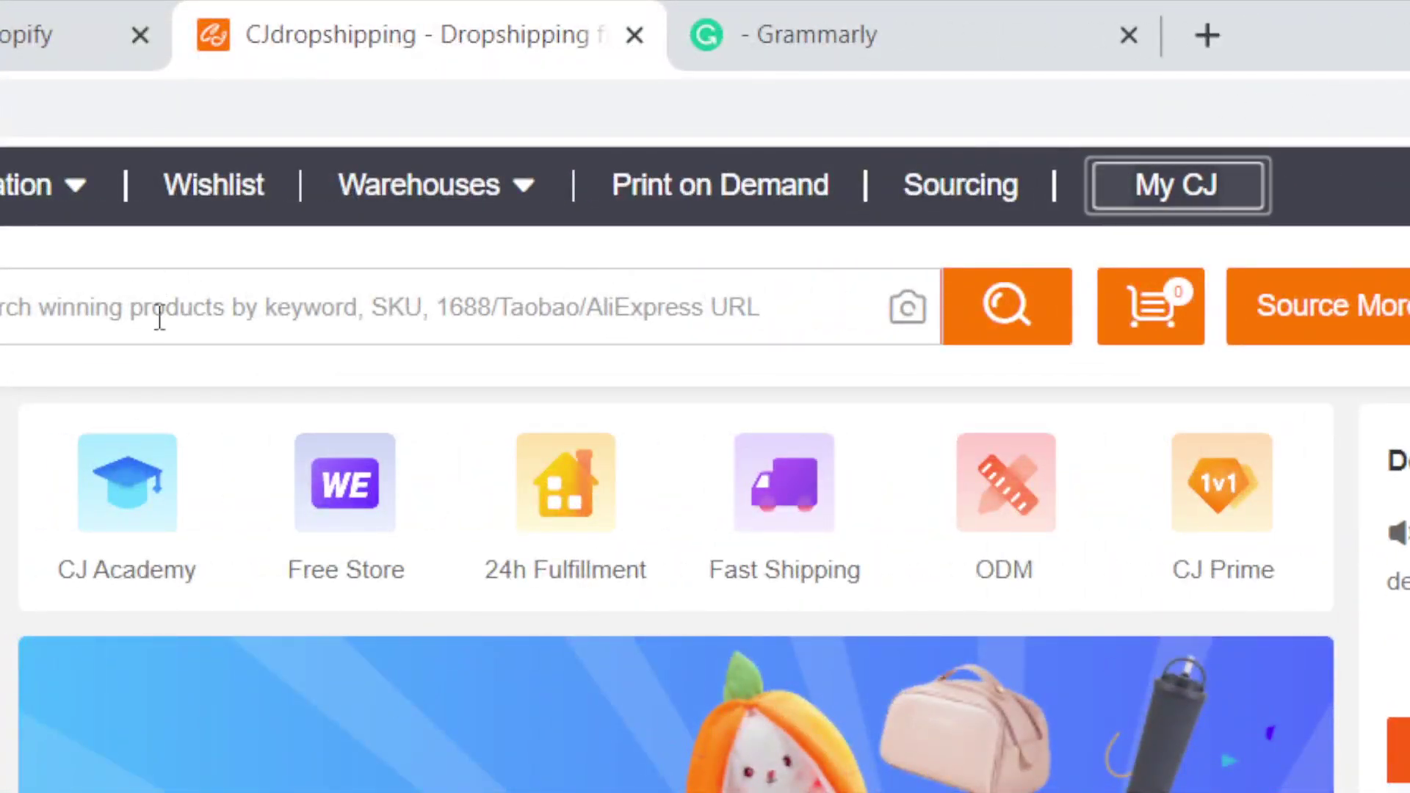
Open the Shopify store authorization page, dismiss the assistant, and start adding a store.
{"action": "mouse_move", "coordinate": [94, 319]}
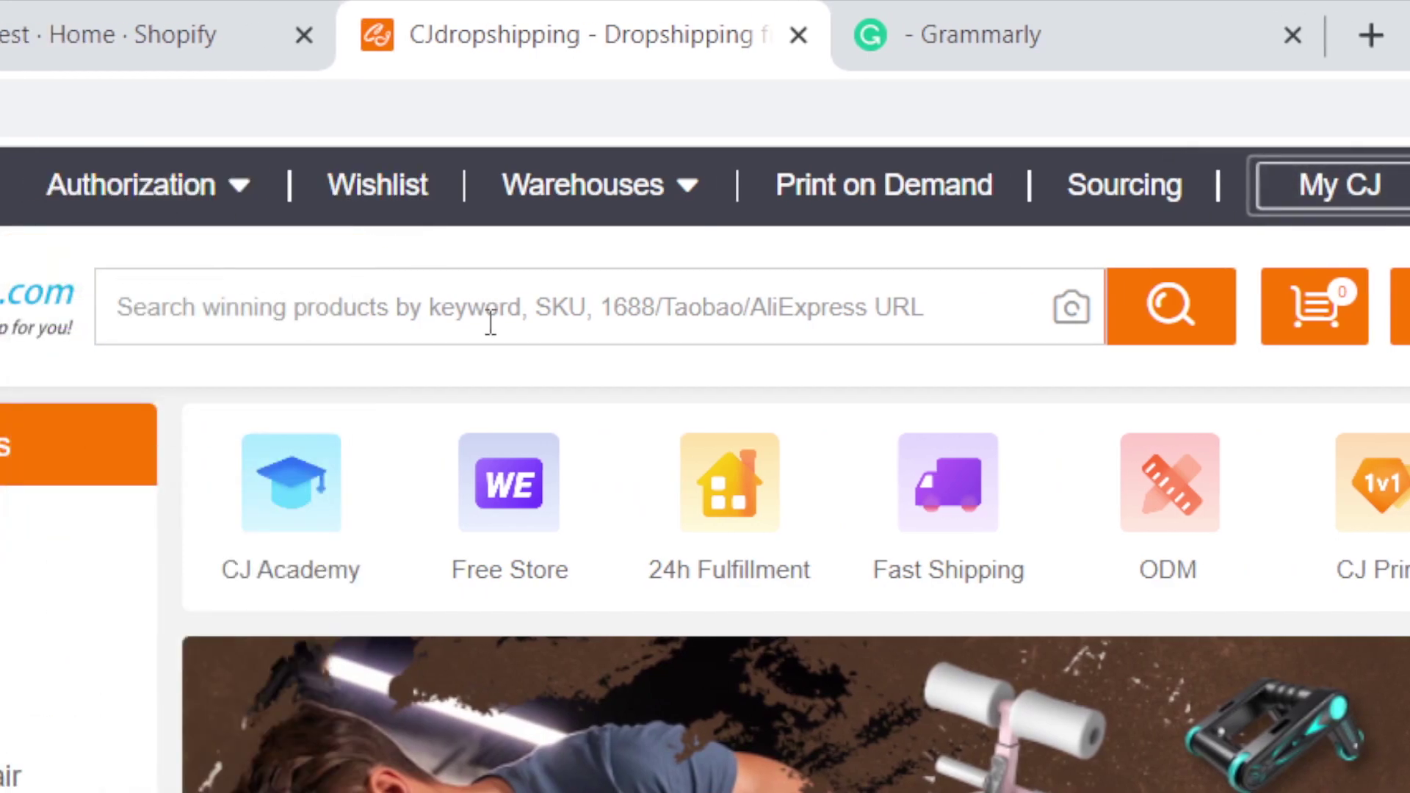
{"action": "mouse_move", "coordinate": [22, 213]}
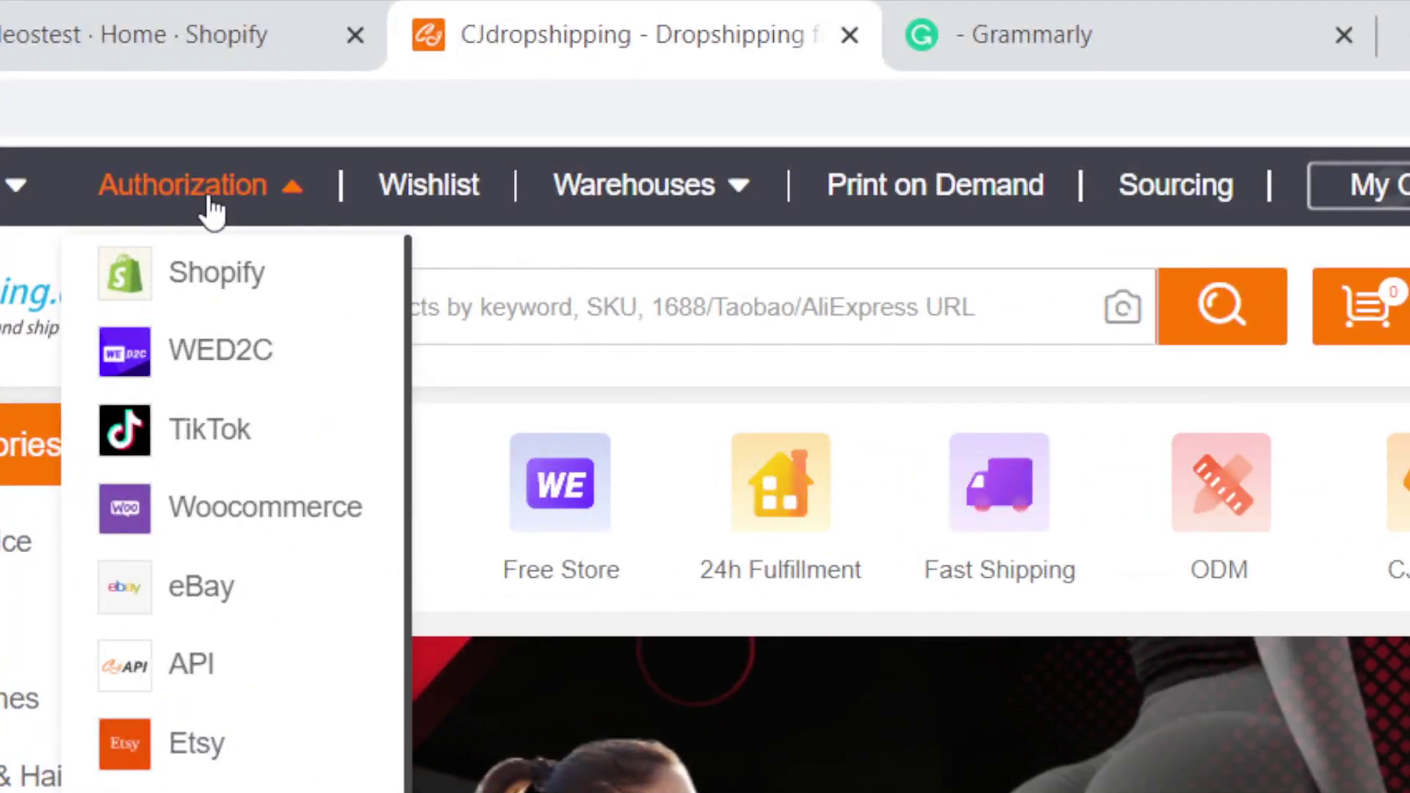
{"action": "left_click", "coordinate": [187, 290]}
{"action": "left_click", "coordinate": [724, 100]}
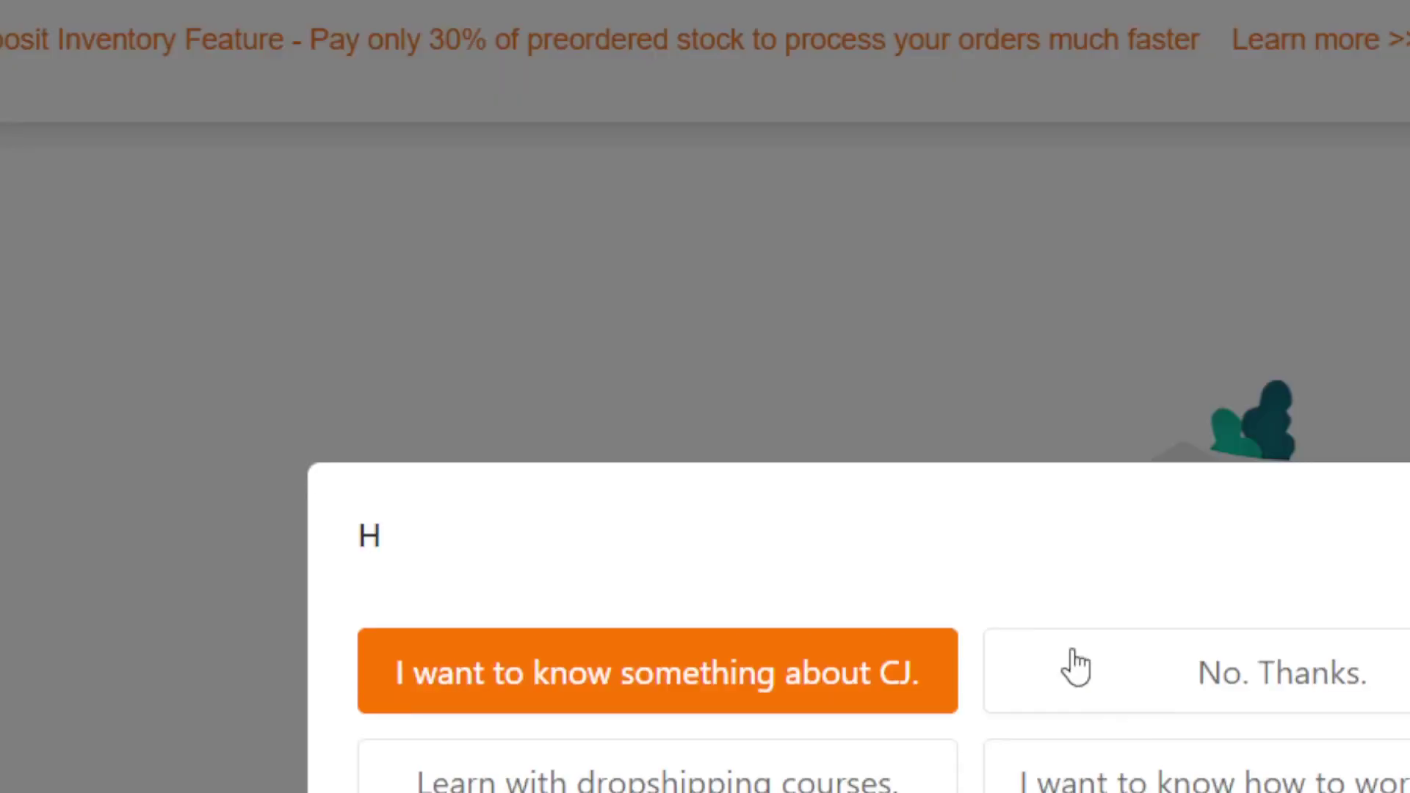
{"action": "left_click", "coordinate": [1323, 380]}
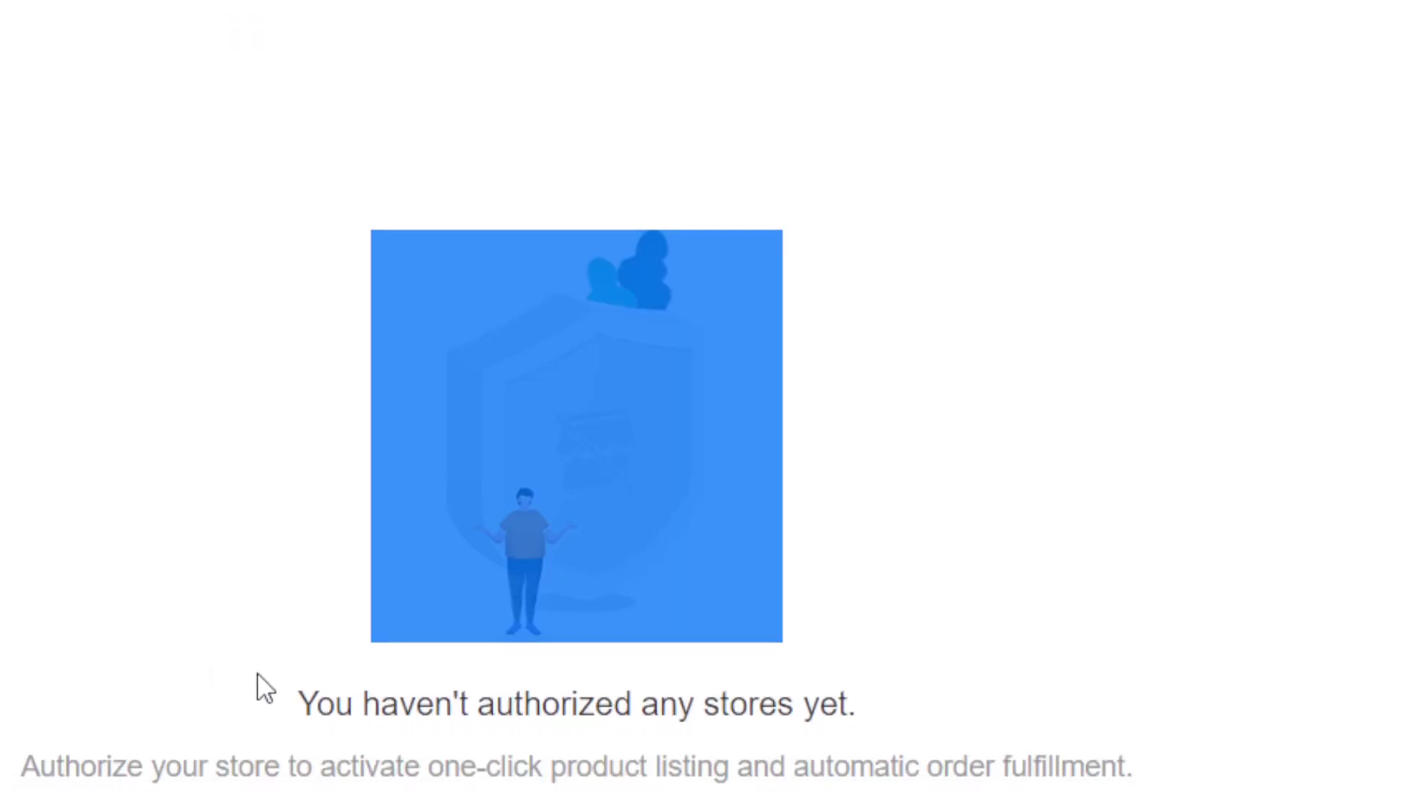
{"action": "left_click_drag", "start_coordinate": [266, 676], "coordinate": [931, 664]}
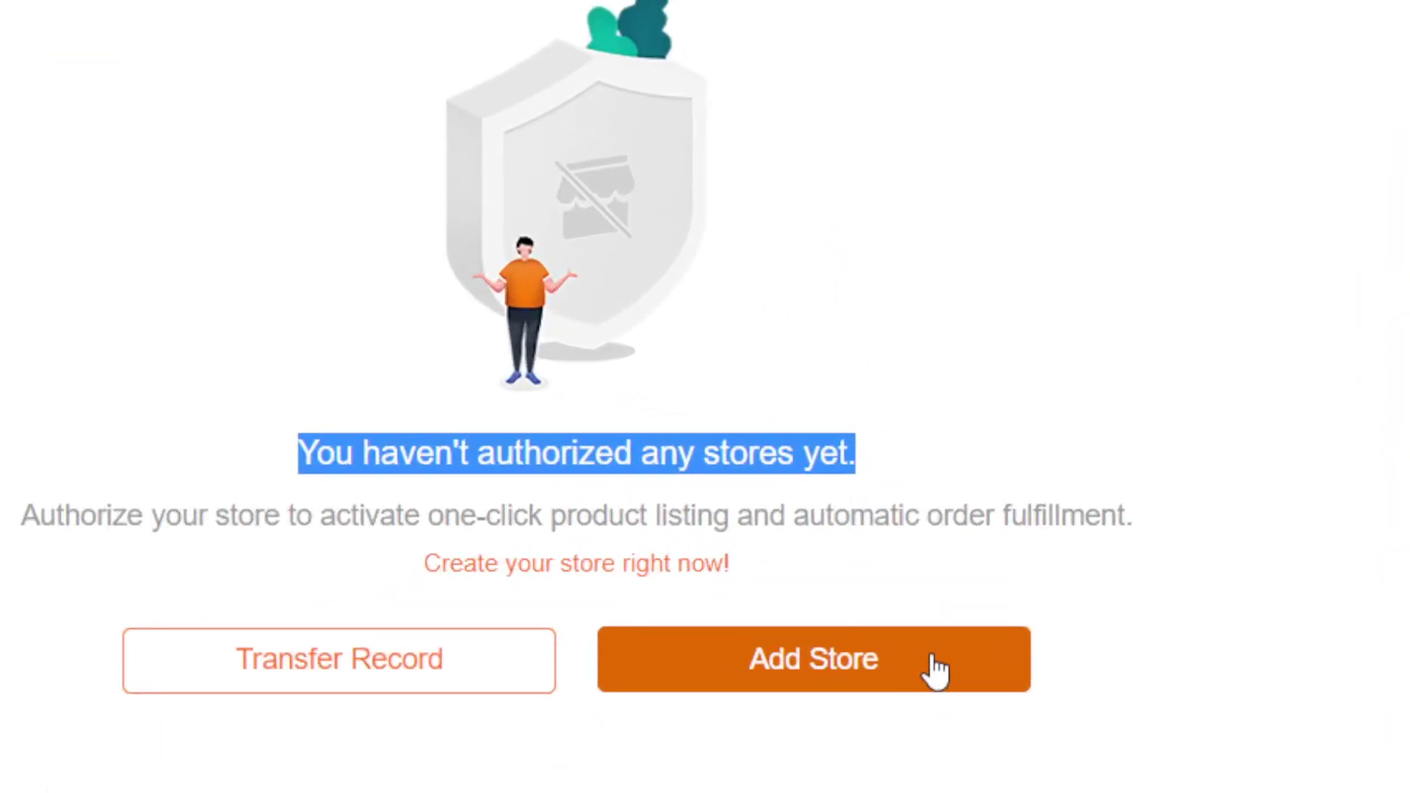
{"action": "left_click", "coordinate": [915, 564]}
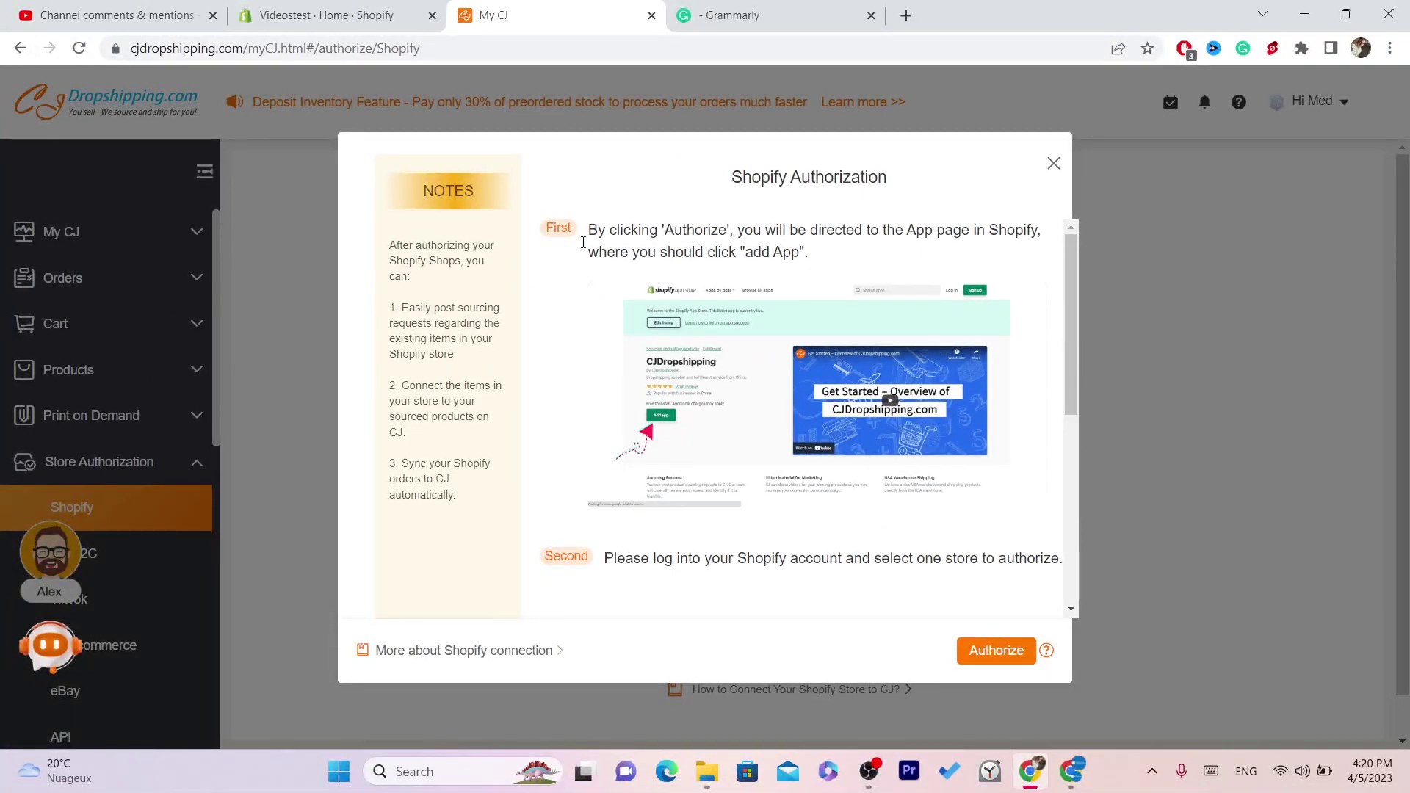
Switch to the Shopify admin and copy the Videostest store's myshopify.com address from the store settings.
{"action": "left_click", "coordinate": [311, 8]}
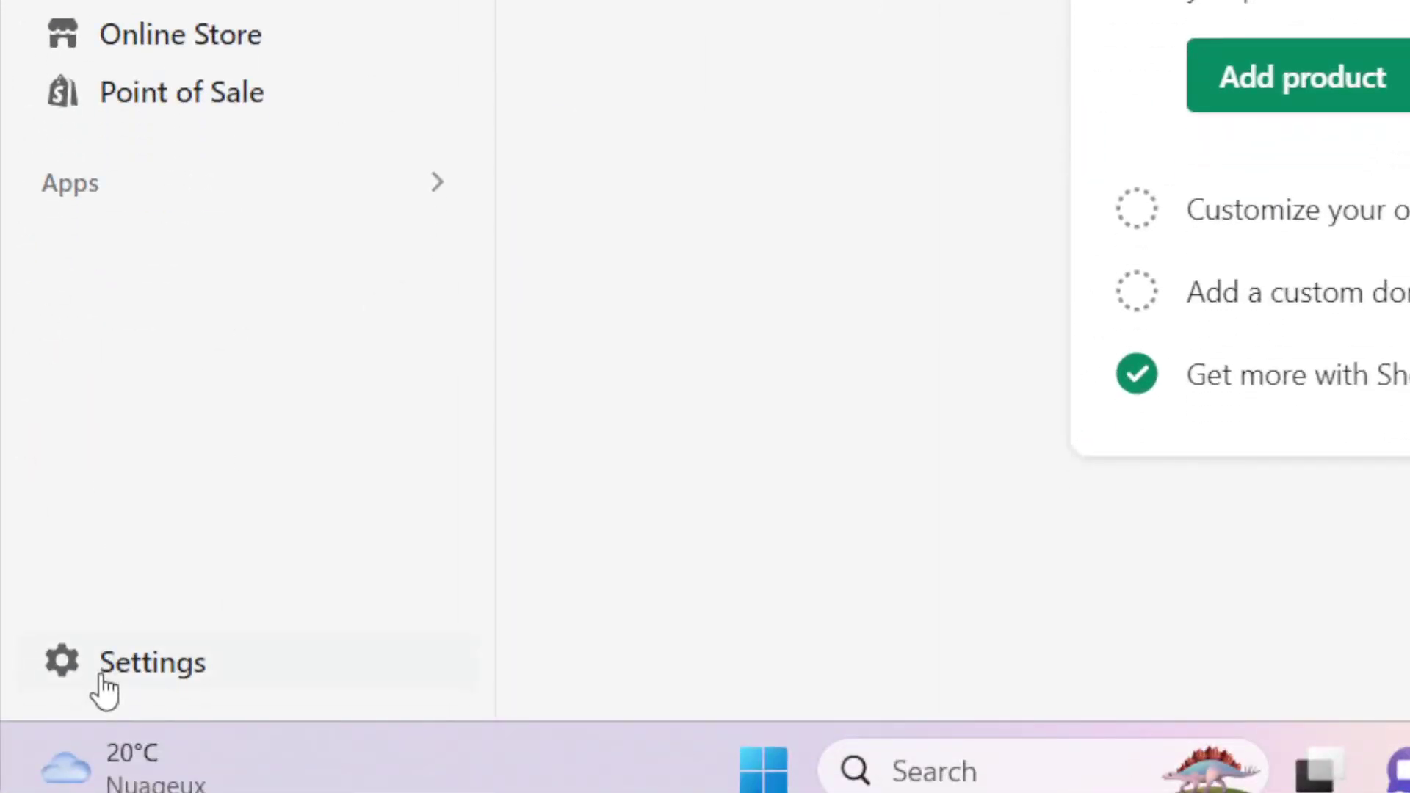
{"action": "left_click", "coordinate": [105, 687]}
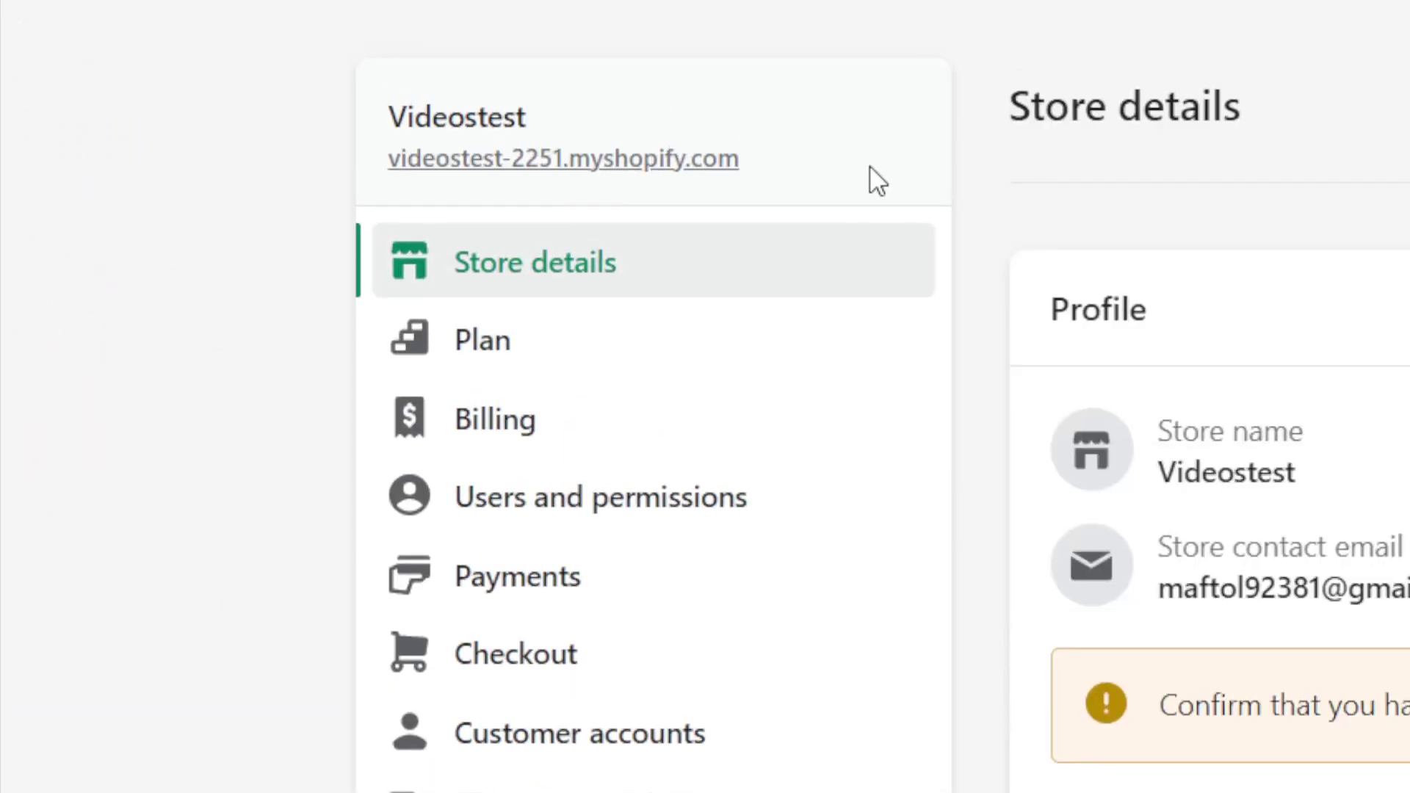
{"action": "left_click_drag", "start_coordinate": [810, 192], "coordinate": [387, 182]}
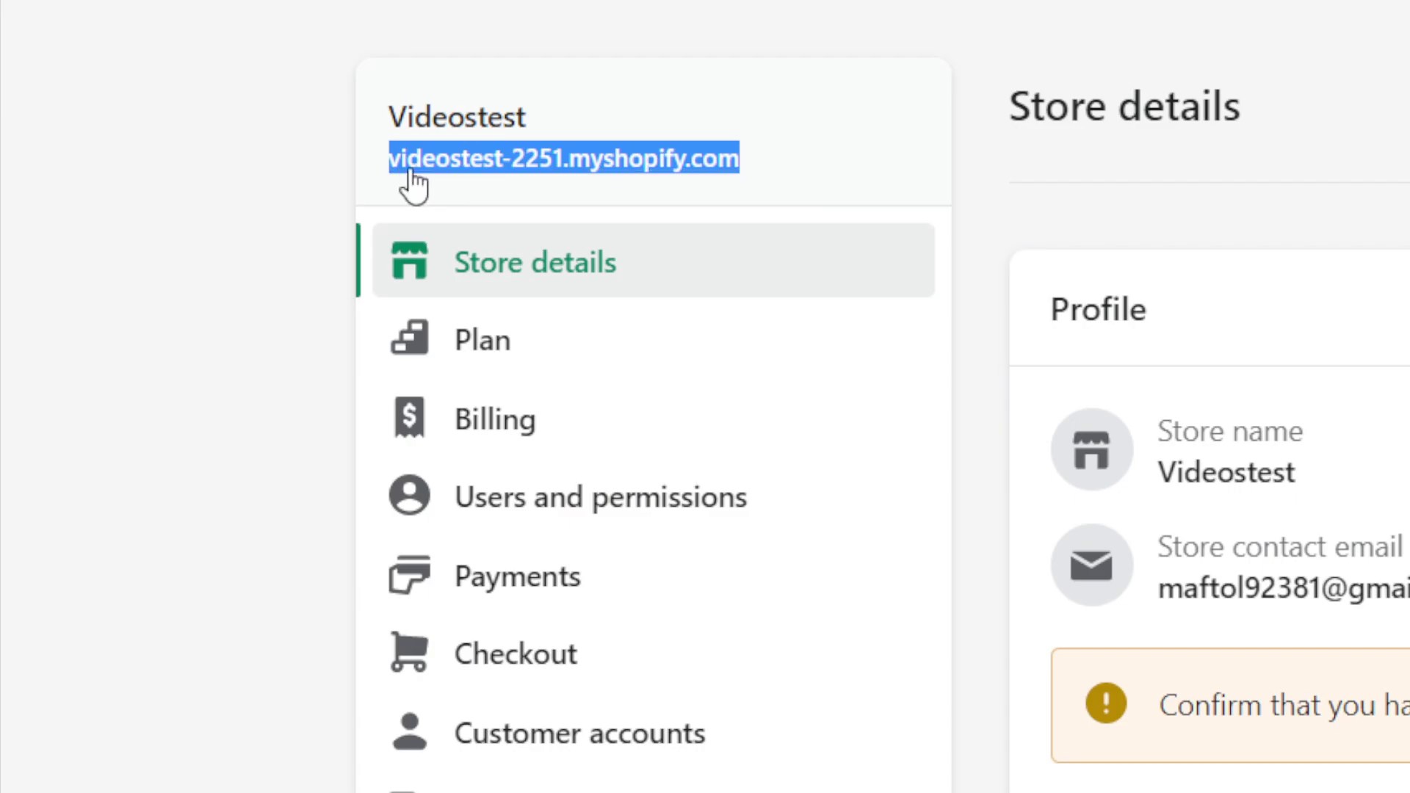
{"action": "right_click", "coordinate": [453, 154]}
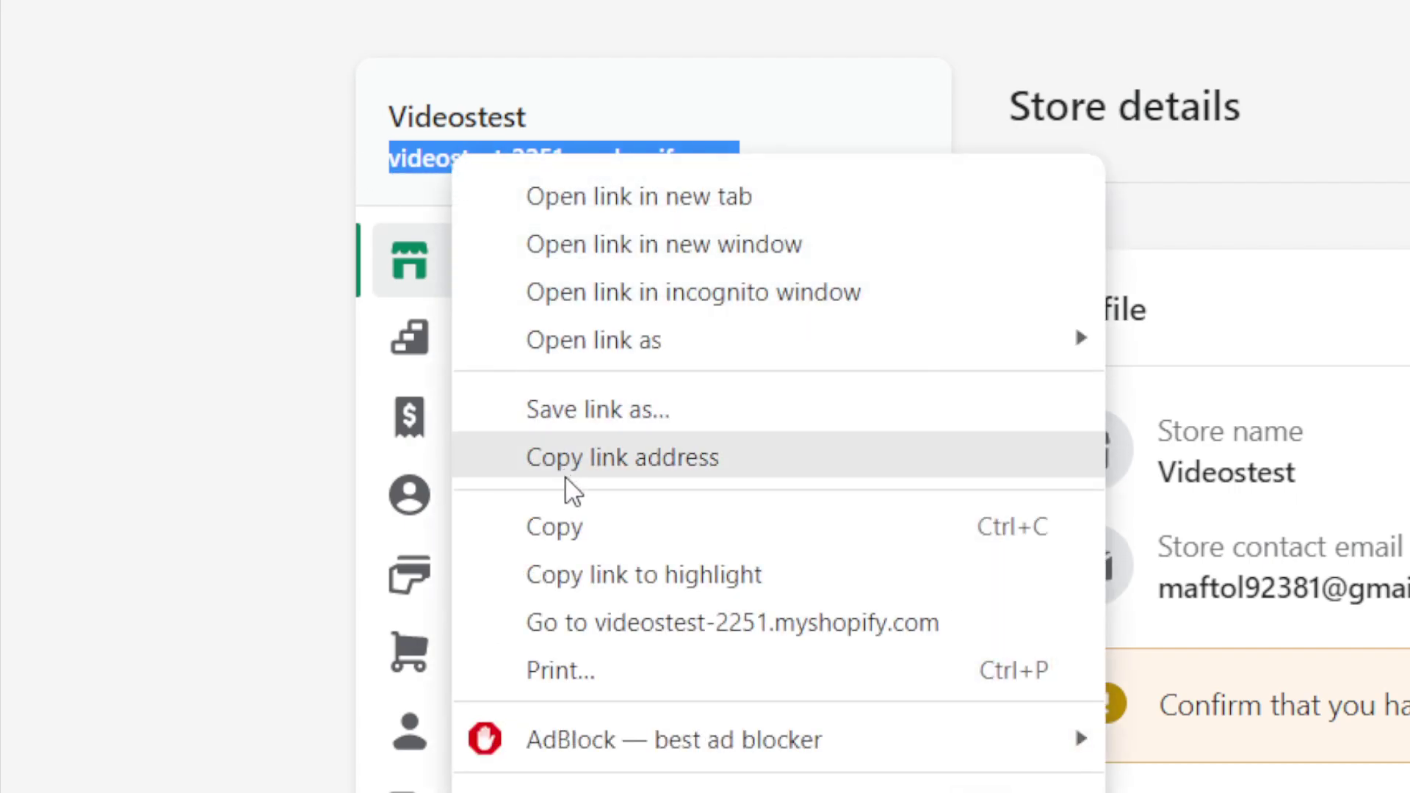
{"action": "left_click", "coordinate": [577, 515]}
Return to CJdropshipping, proceed with the Shopify authorization, and add the CJdropshipping app from the Shopify App Store.
{"action": "left_click", "coordinate": [526, 9]}
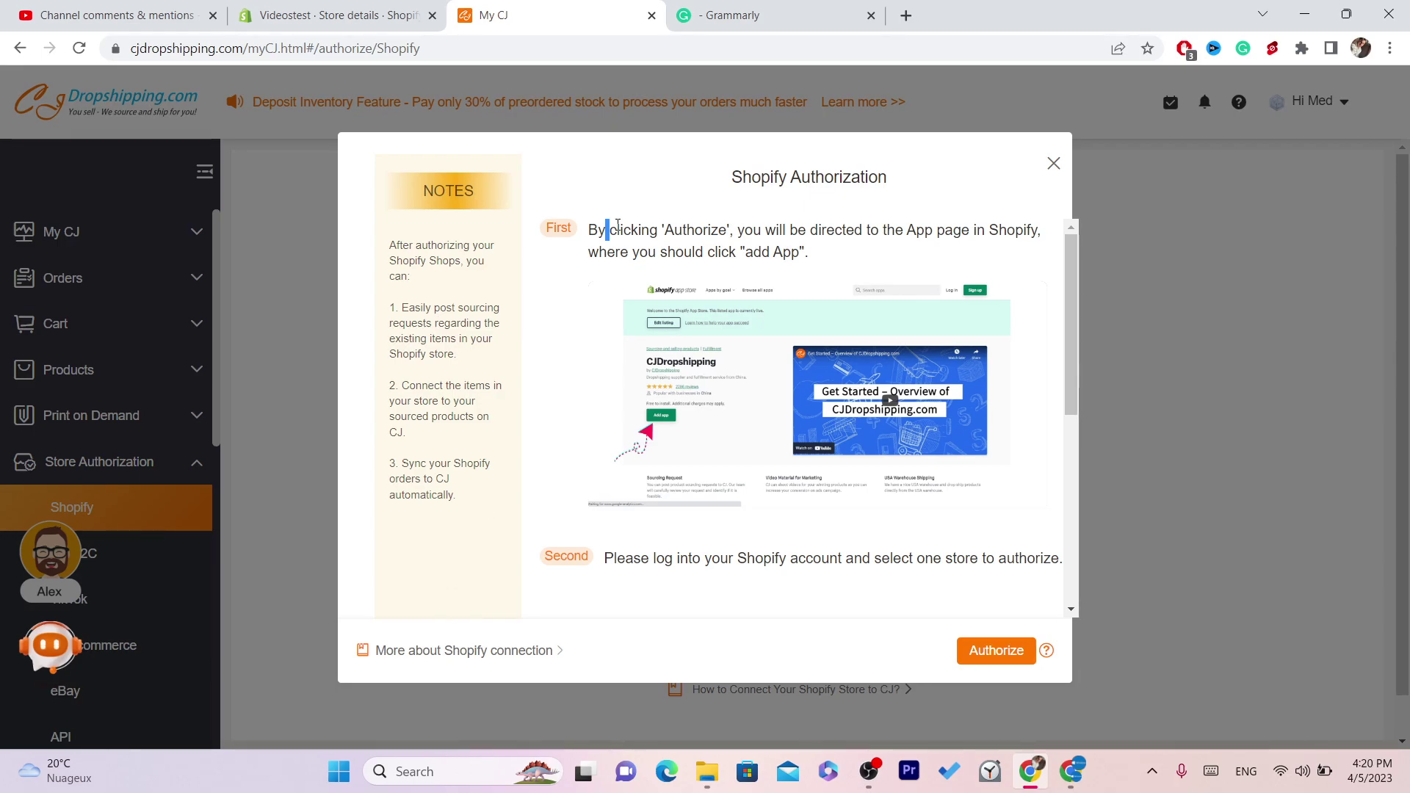
{"action": "left_click_drag", "start_coordinate": [775, 253], "coordinate": [862, 272]}
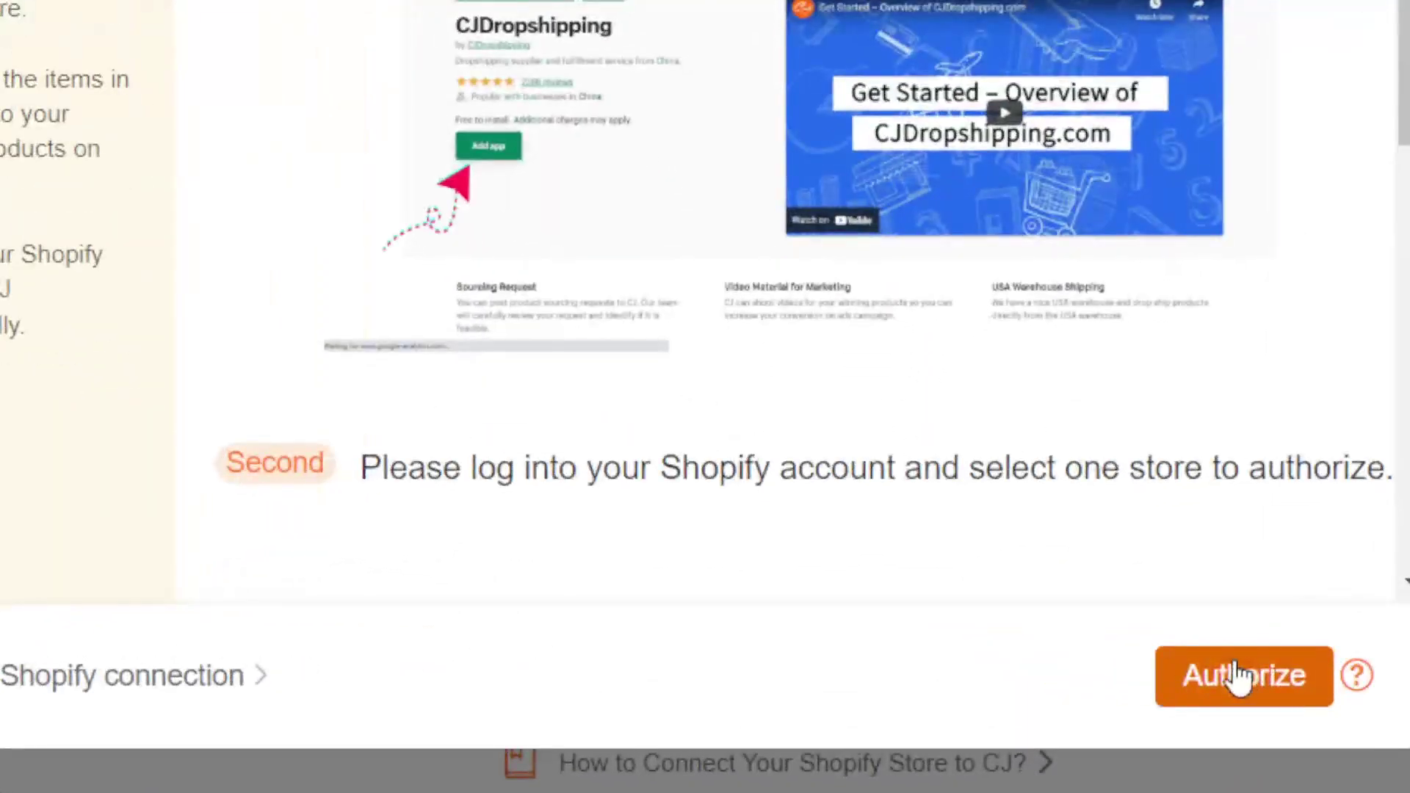
{"action": "left_click", "coordinate": [1237, 676]}
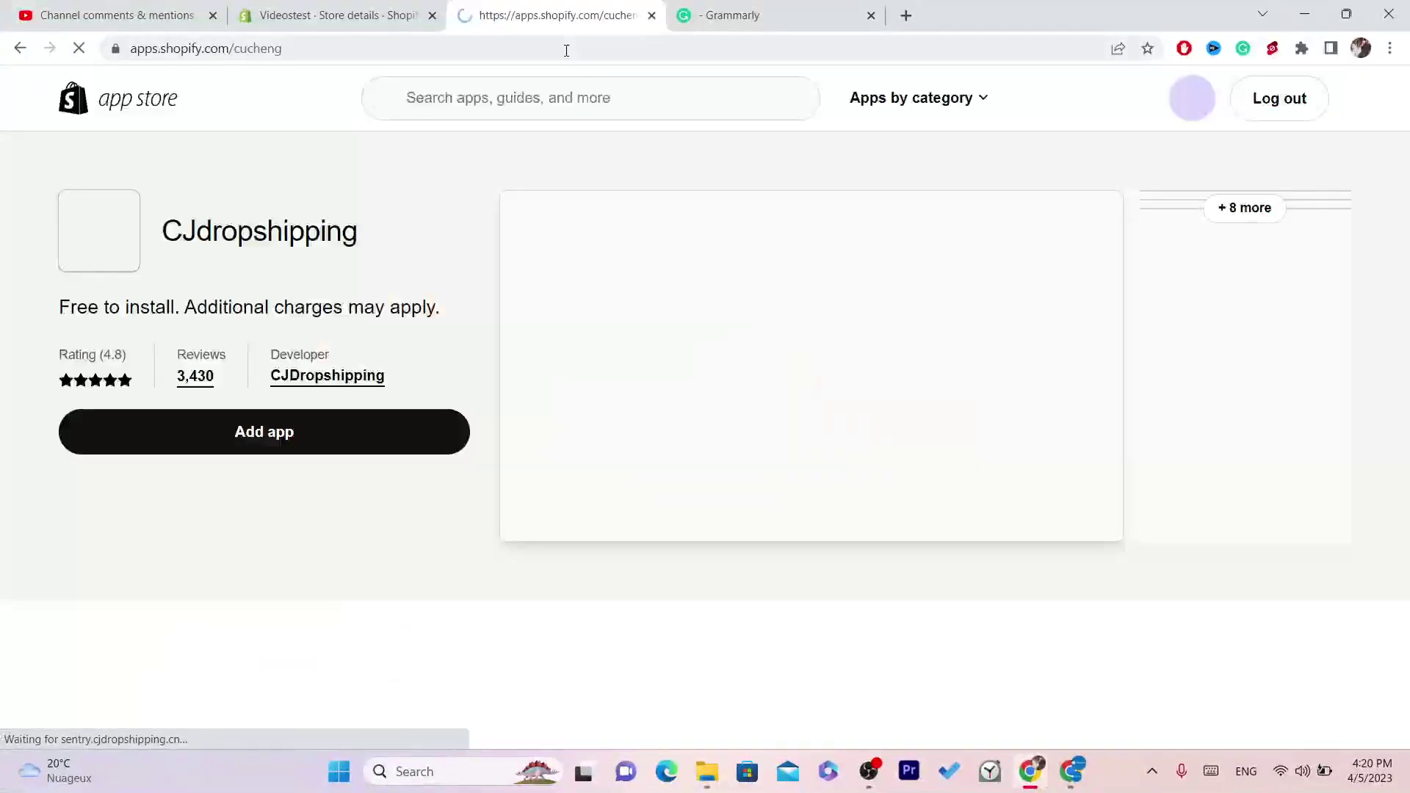
{"action": "left_click", "coordinate": [566, 50]}
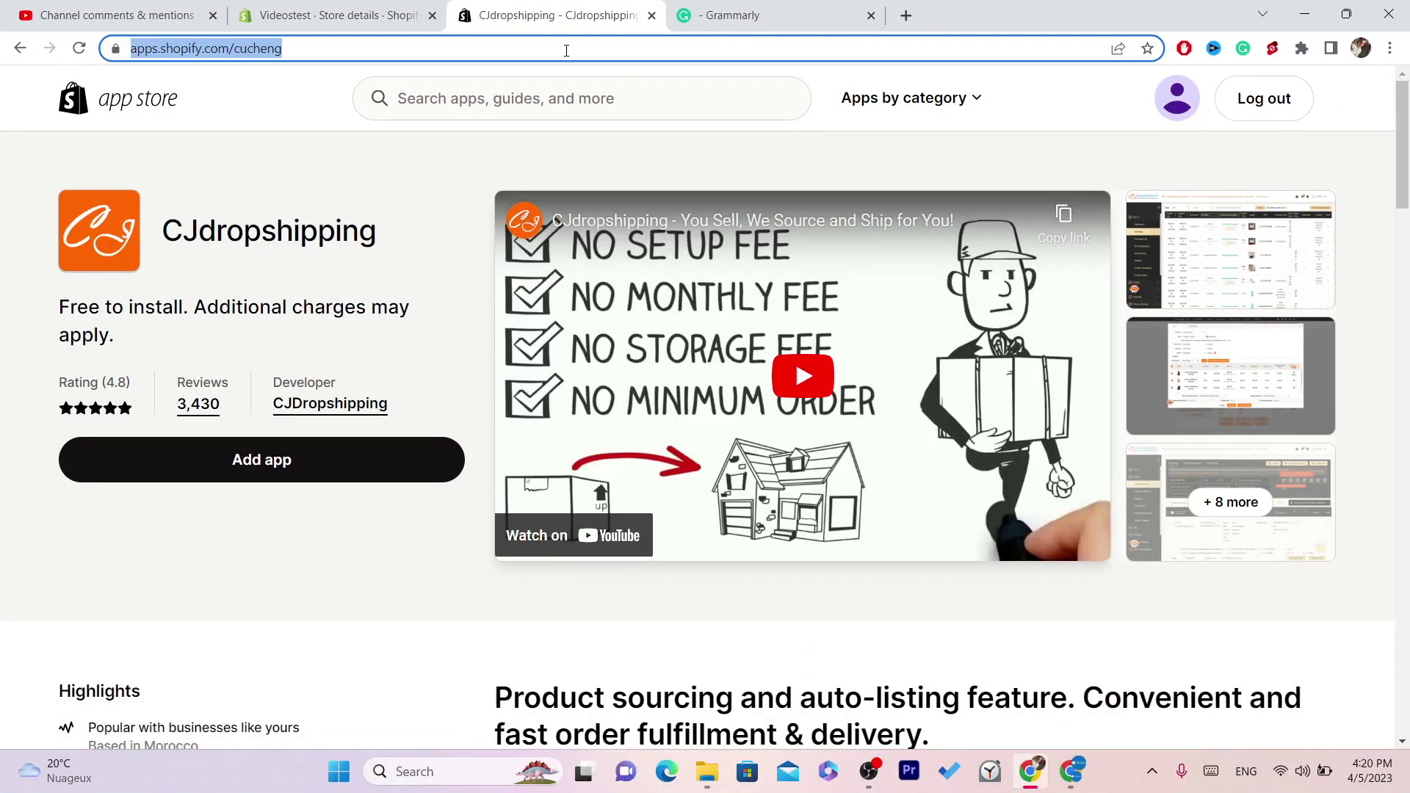
{"action": "left_click", "coordinate": [298, 472]}
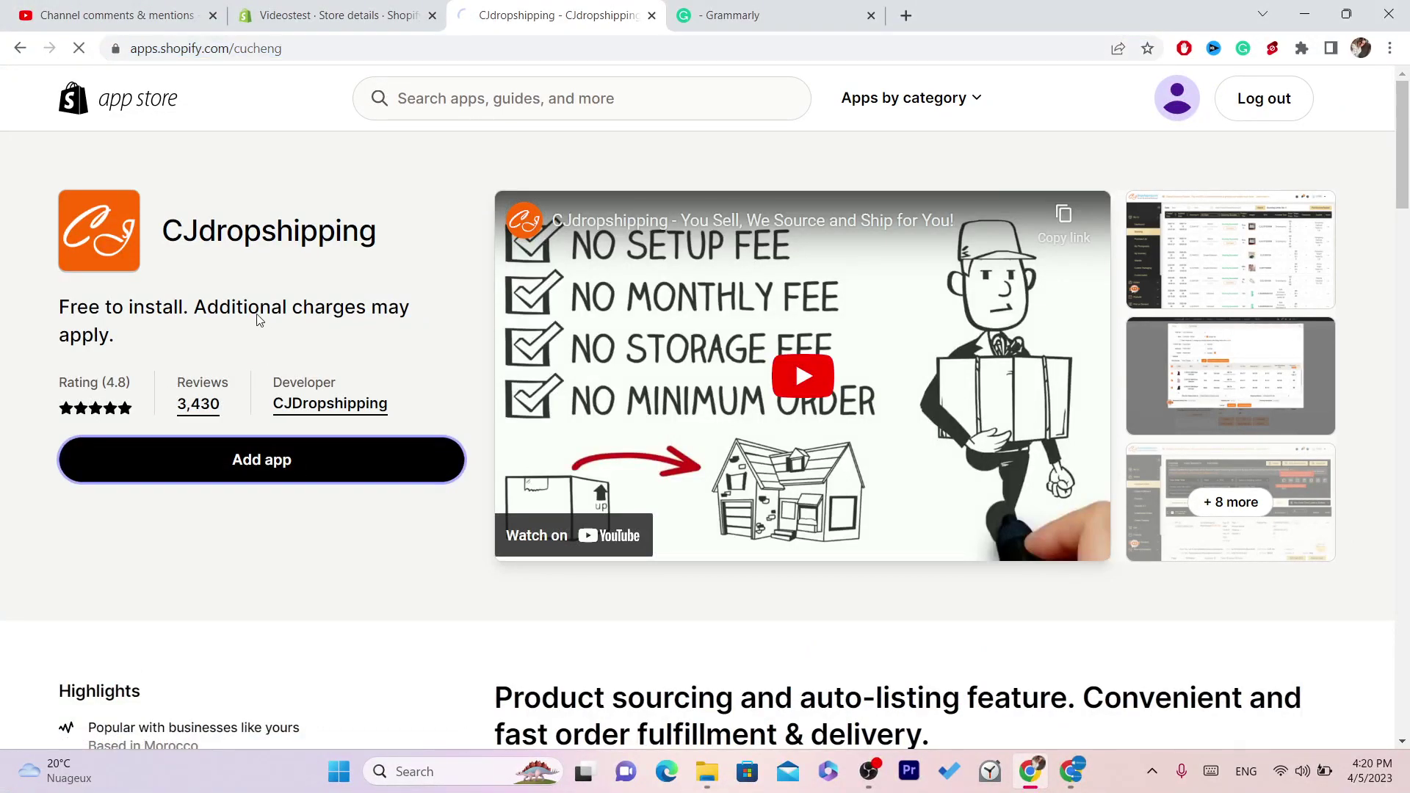
{"action": "left_click", "coordinate": [653, 48]}
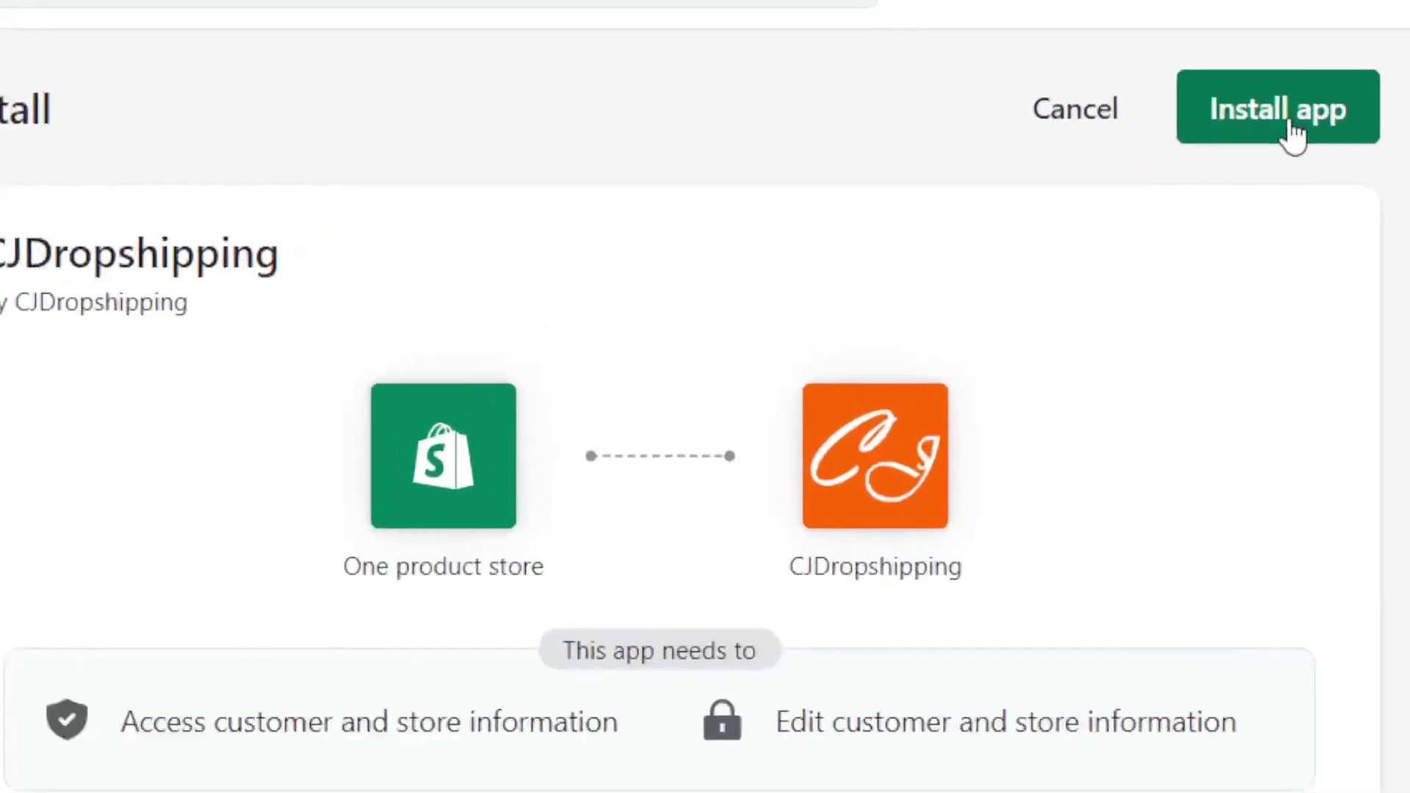
Install the CJDropshipping app on the One product store and authorize it for the logged-in CJ account, accepting the Store Authorization Agreement.
{"action": "left_click", "coordinate": [1087, 163]}
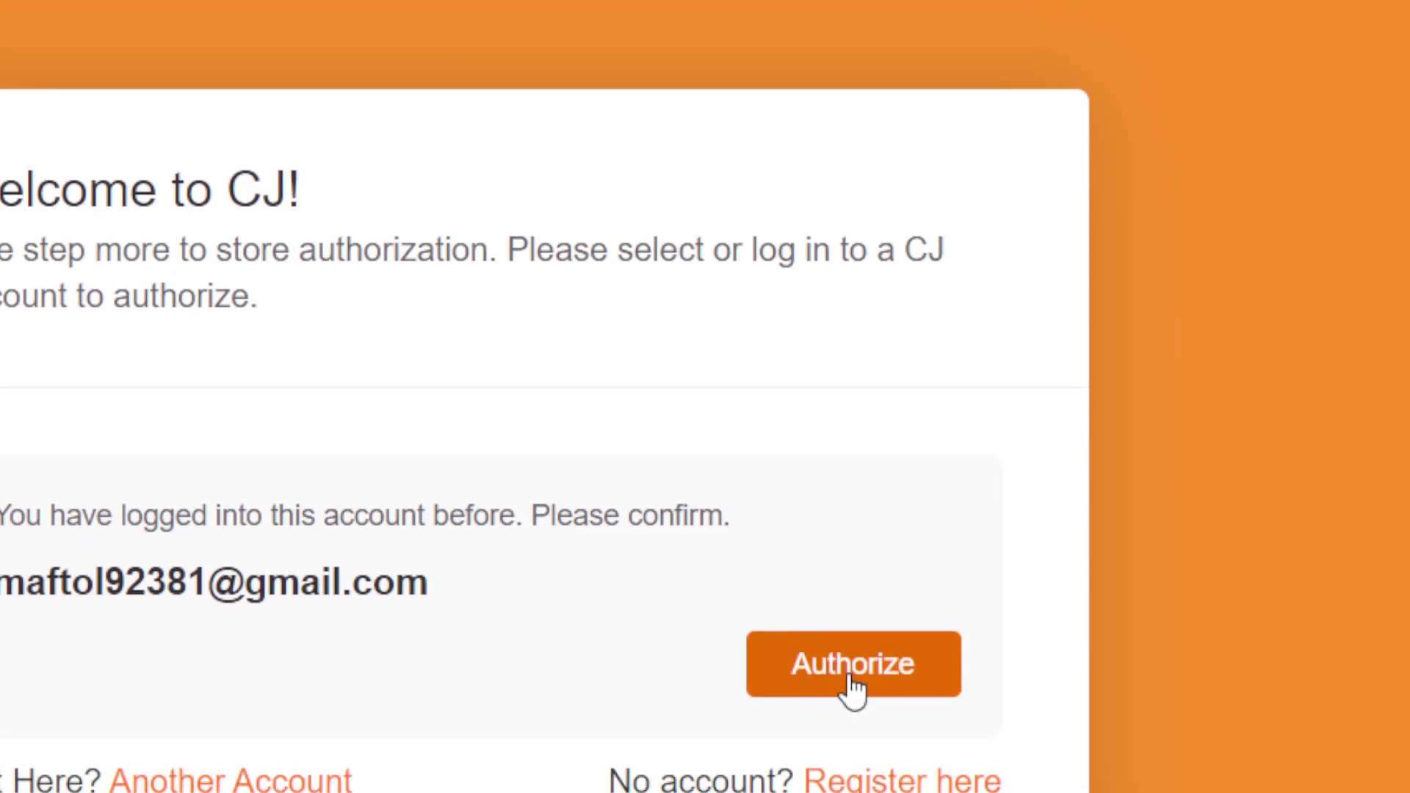
{"action": "left_click", "coordinate": [915, 664]}
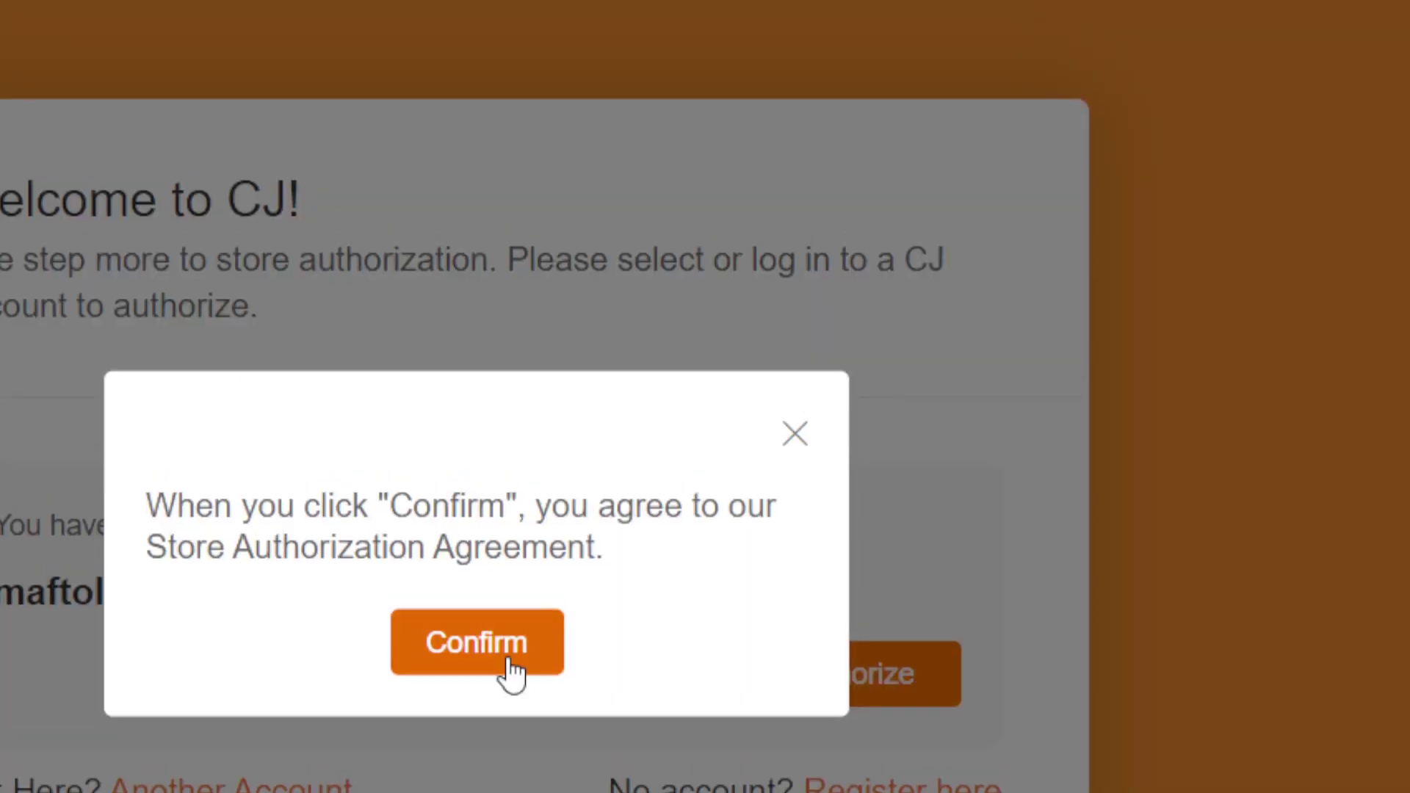
{"action": "left_click", "coordinate": [503, 633]}
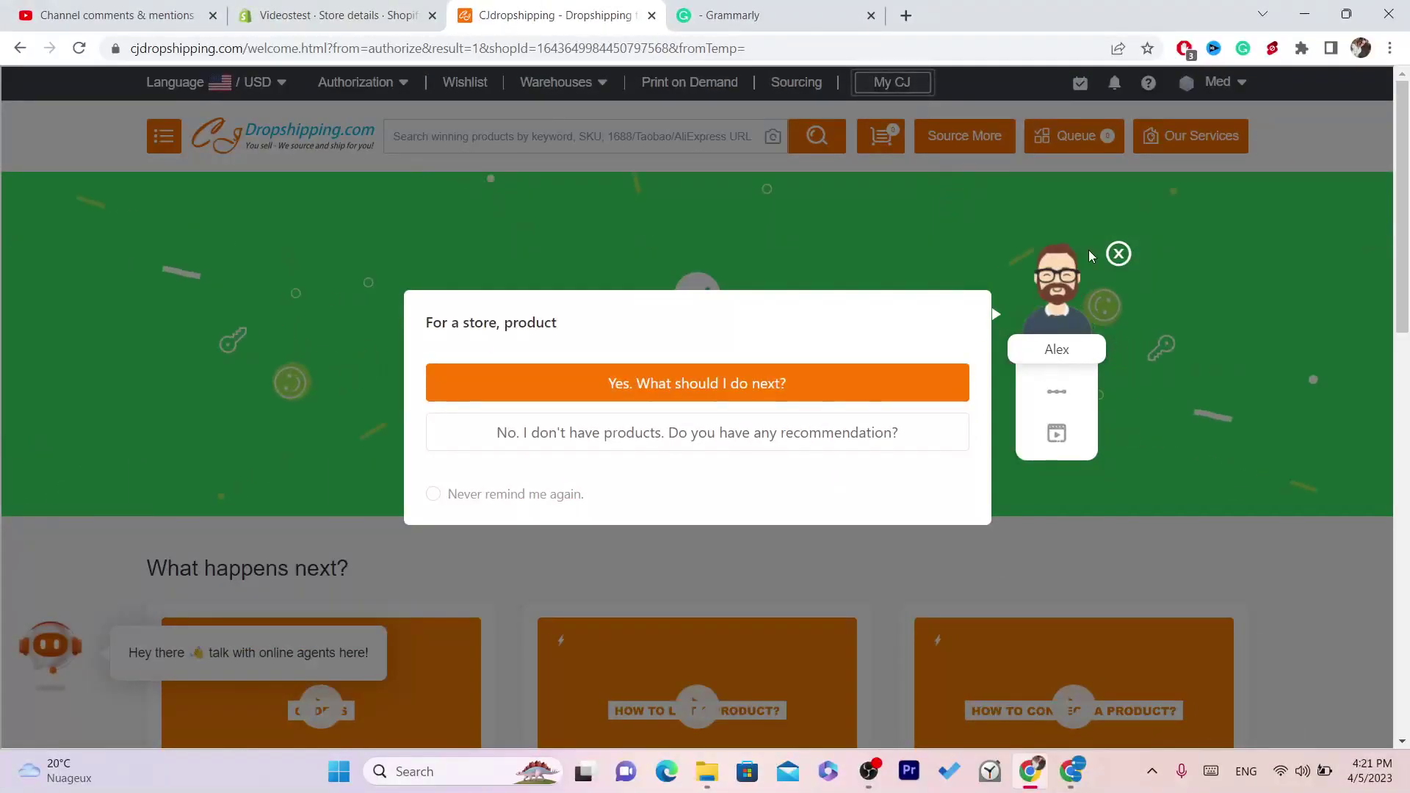
{"action": "left_click", "coordinate": [1118, 254]}
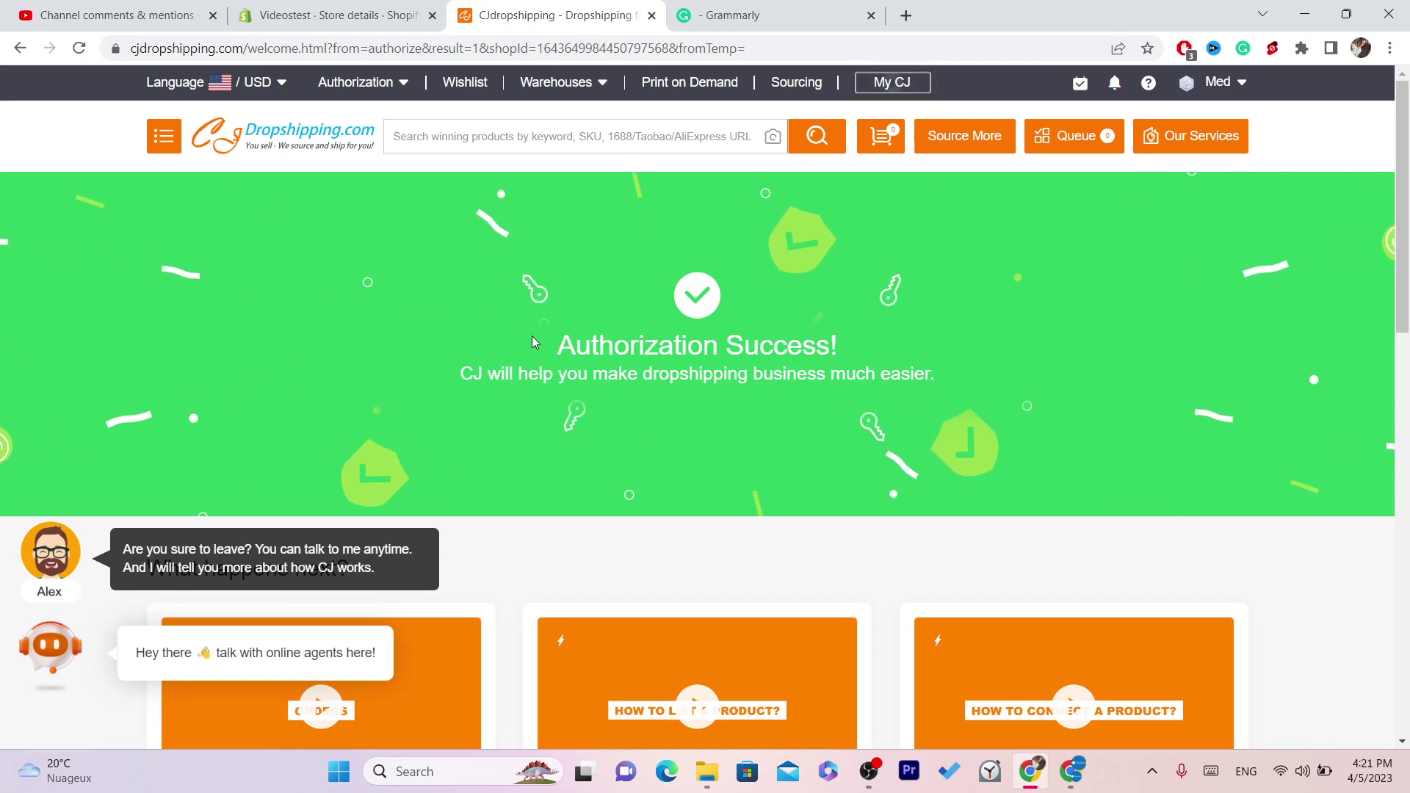
Review the store authorization result page and open the option for listing CJ products to the store.
{"action": "left_click_drag", "start_coordinate": [557, 345], "coordinate": [991, 380]}
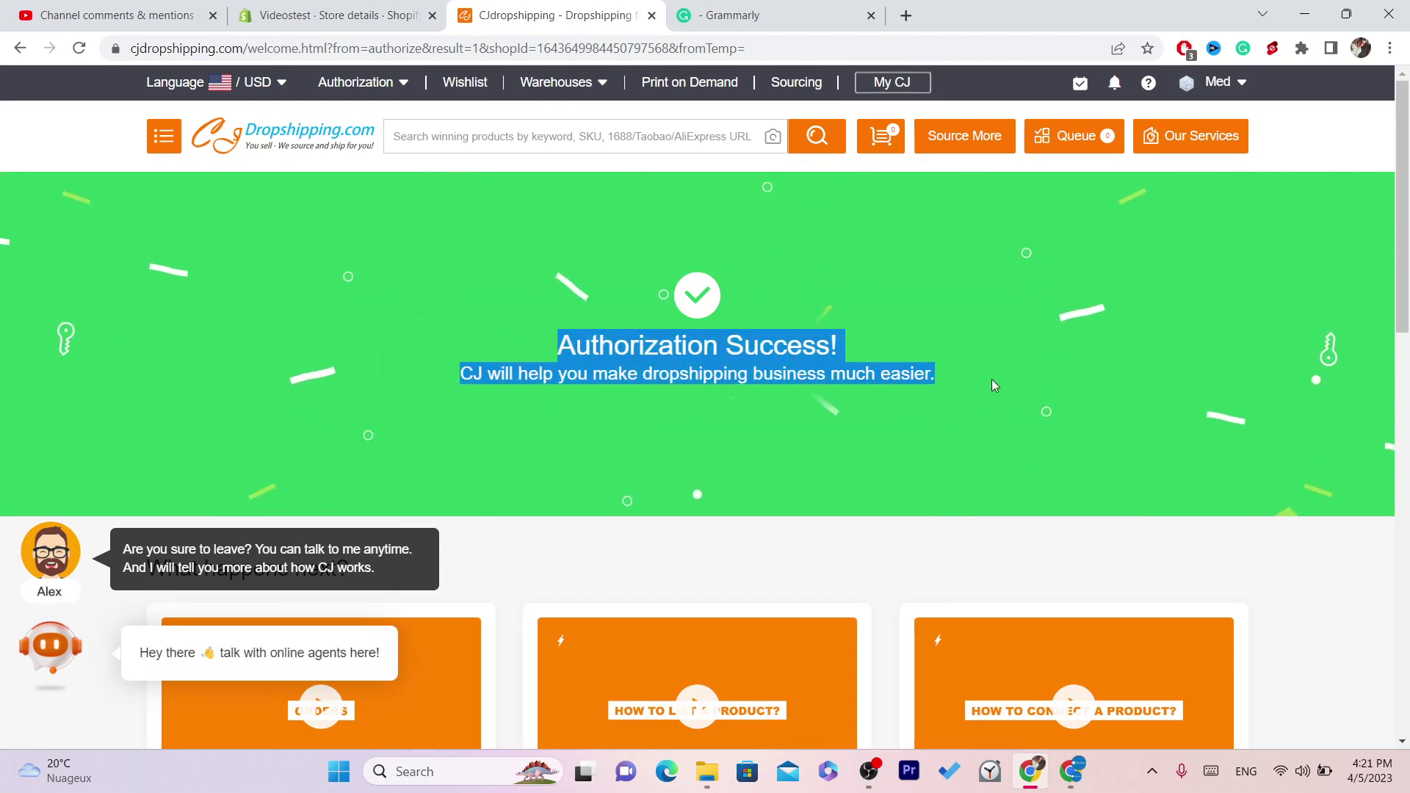
{"action": "left_click", "coordinate": [436, 397]}
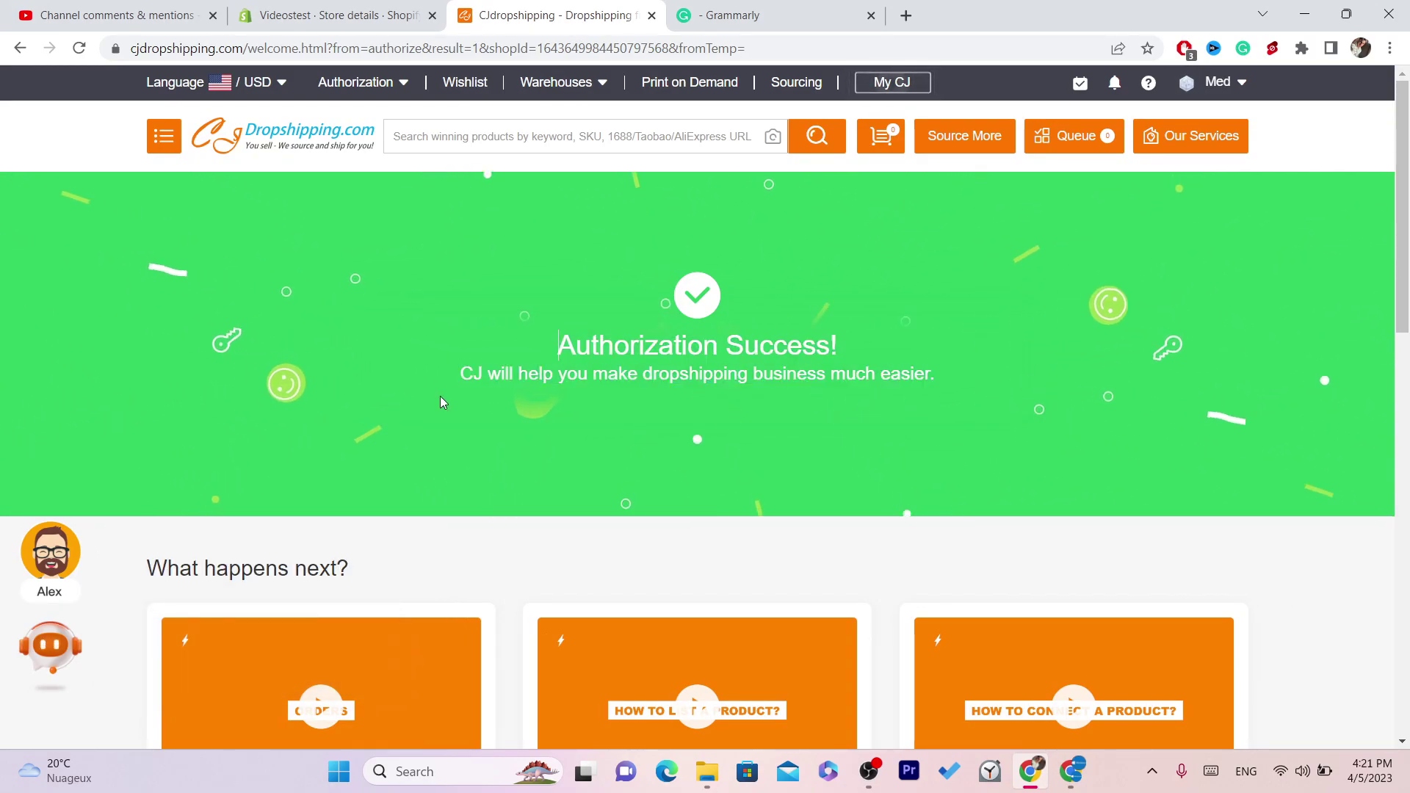
{"action": "double_click", "coordinate": [638, 345]}
{"action": "left_click_drag", "start_coordinate": [923, 398], "coordinate": [872, 359]}
{"action": "scroll", "coordinate": [664, 387], "scroll_direction": "down", "scroll_amount": 6}
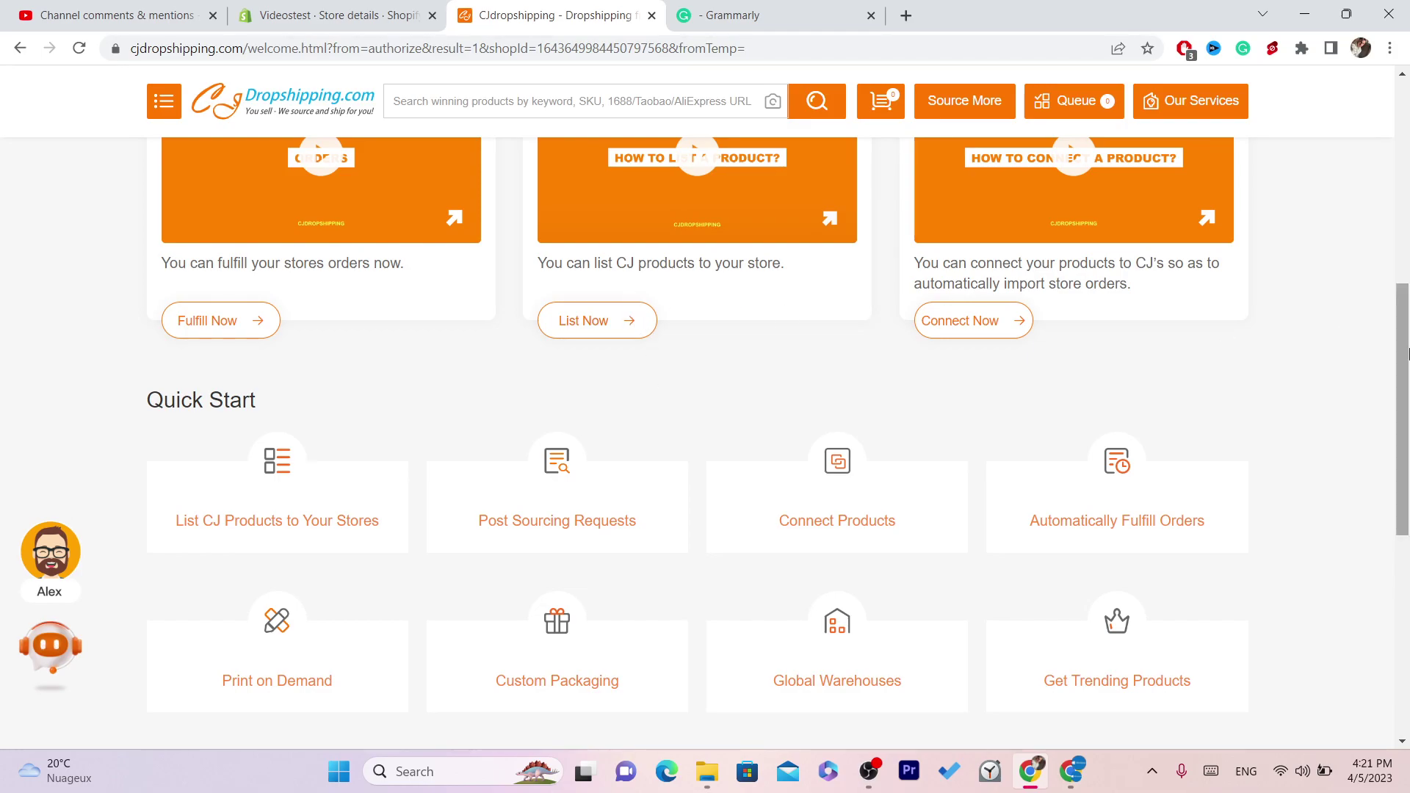
{"action": "left_click_drag", "start_coordinate": [1407, 354], "coordinate": [1403, 296]}
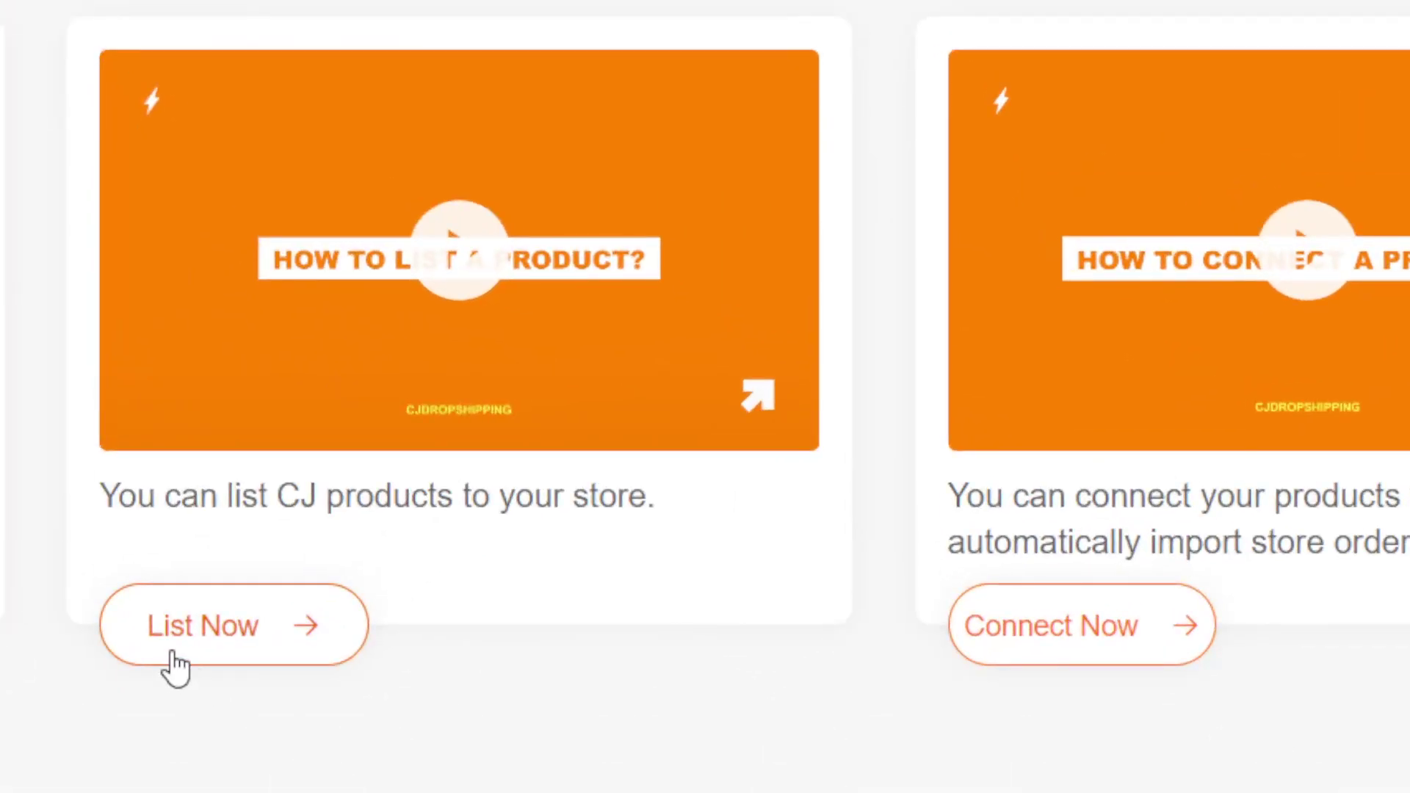
{"action": "left_click", "coordinate": [195, 650]}
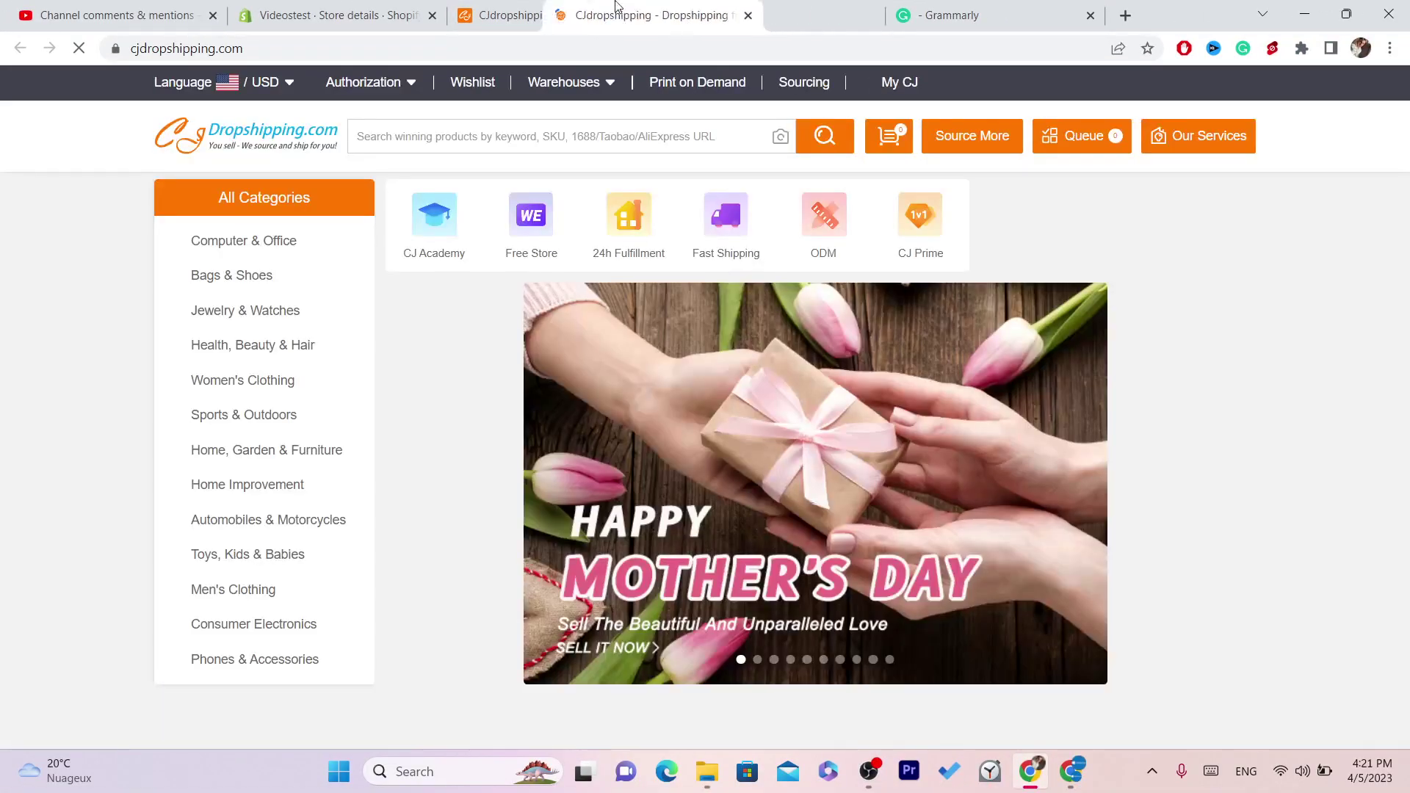
Dismiss the assistant's greeting and open the Intelligent Atmosphere Lamp Bluetooth Speaker product from the trending products.
{"action": "scroll", "coordinate": [1209, 204], "scroll_direction": "down", "scroll_amount": 9}
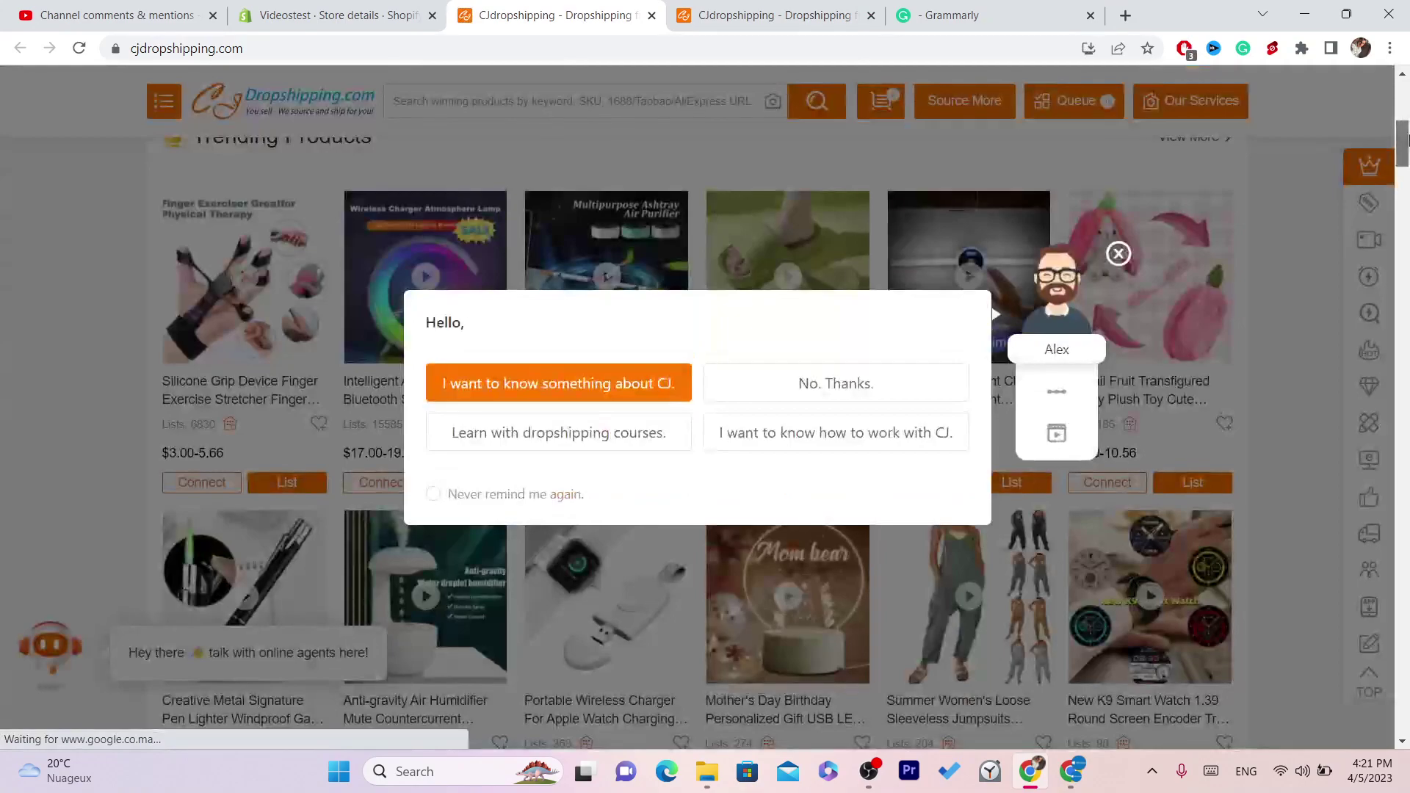
{"action": "left_click", "coordinate": [1118, 253]}
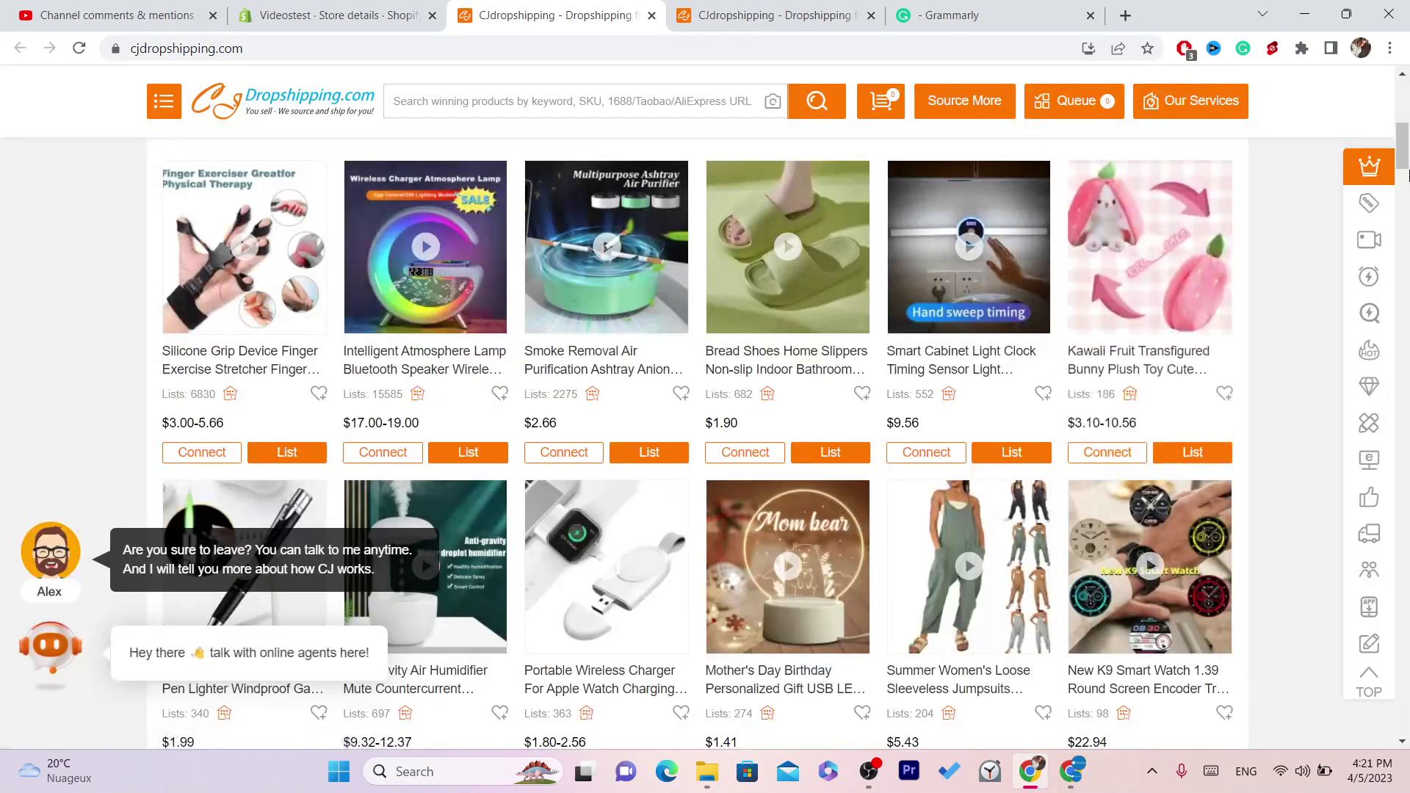
{"action": "mouse_move", "coordinate": [1404, 158]}
{"action": "left_mouse_down"}
{"action": "mouse_move", "coordinate": [1404, 144]}
{"action": "mouse_move", "coordinate": [1404, 179]}
{"action": "mouse_move", "coordinate": [1404, 140]}
{"action": "mouse_move", "coordinate": [1404, 159]}
{"action": "left_mouse_up"}
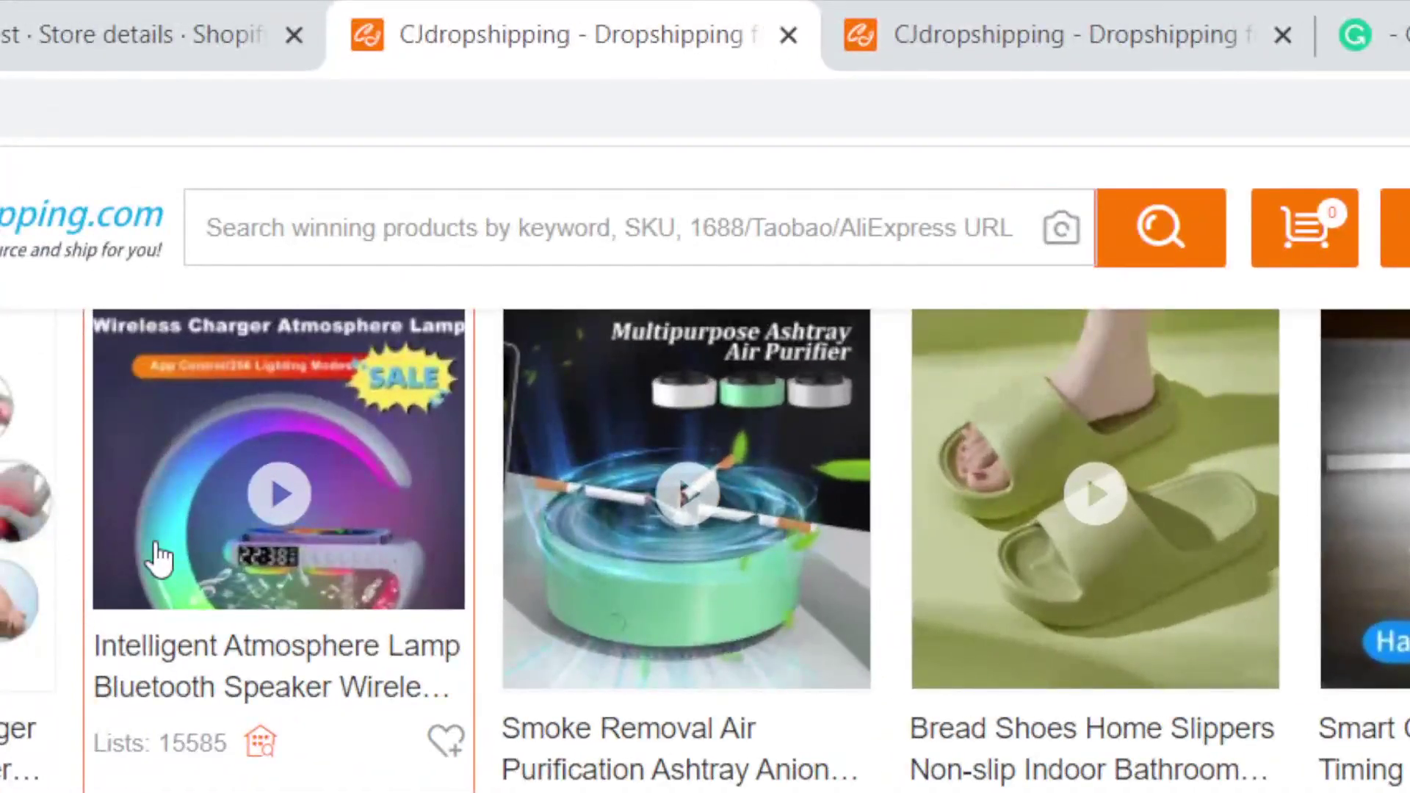
{"action": "left_click", "coordinate": [158, 558]}
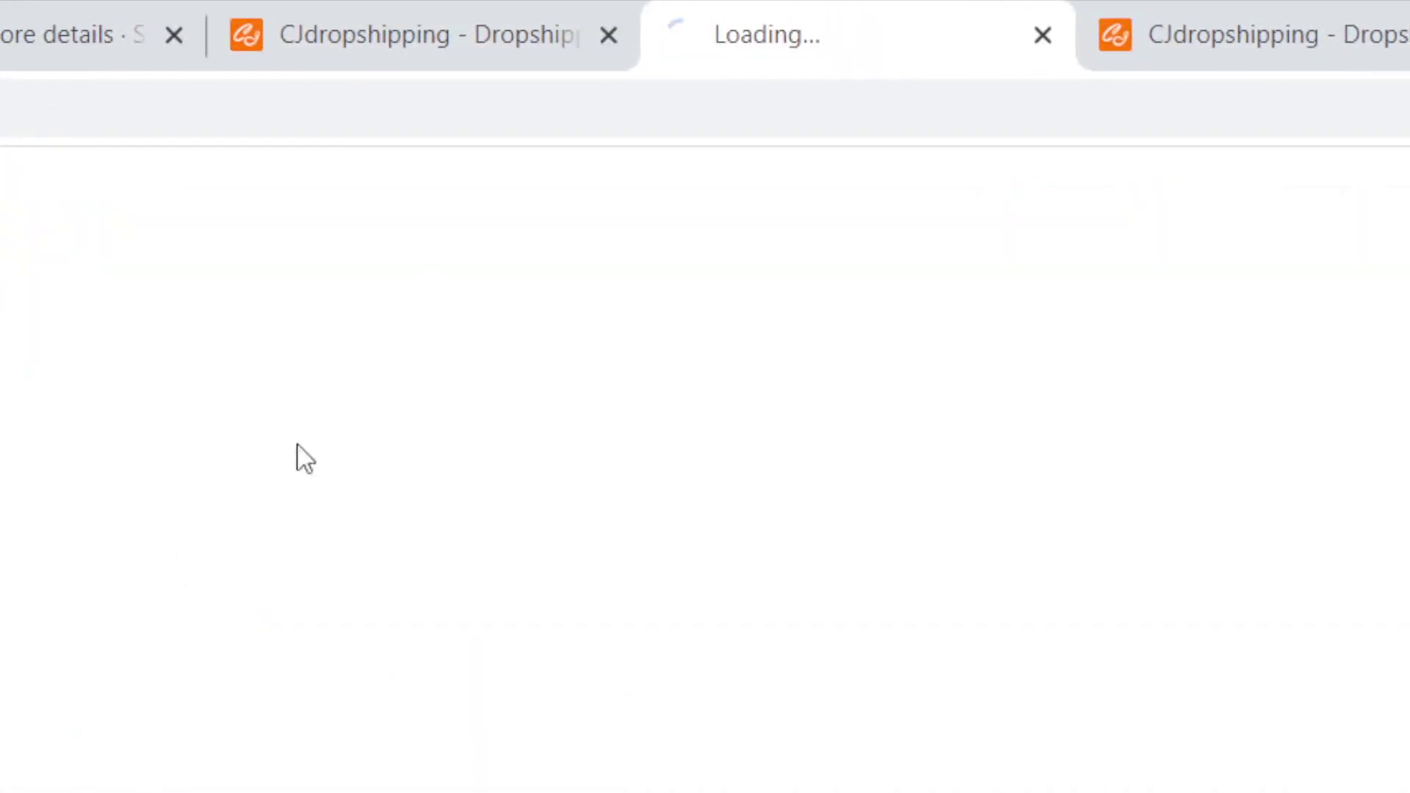
{"action": "left_click", "coordinate": [984, 111]}
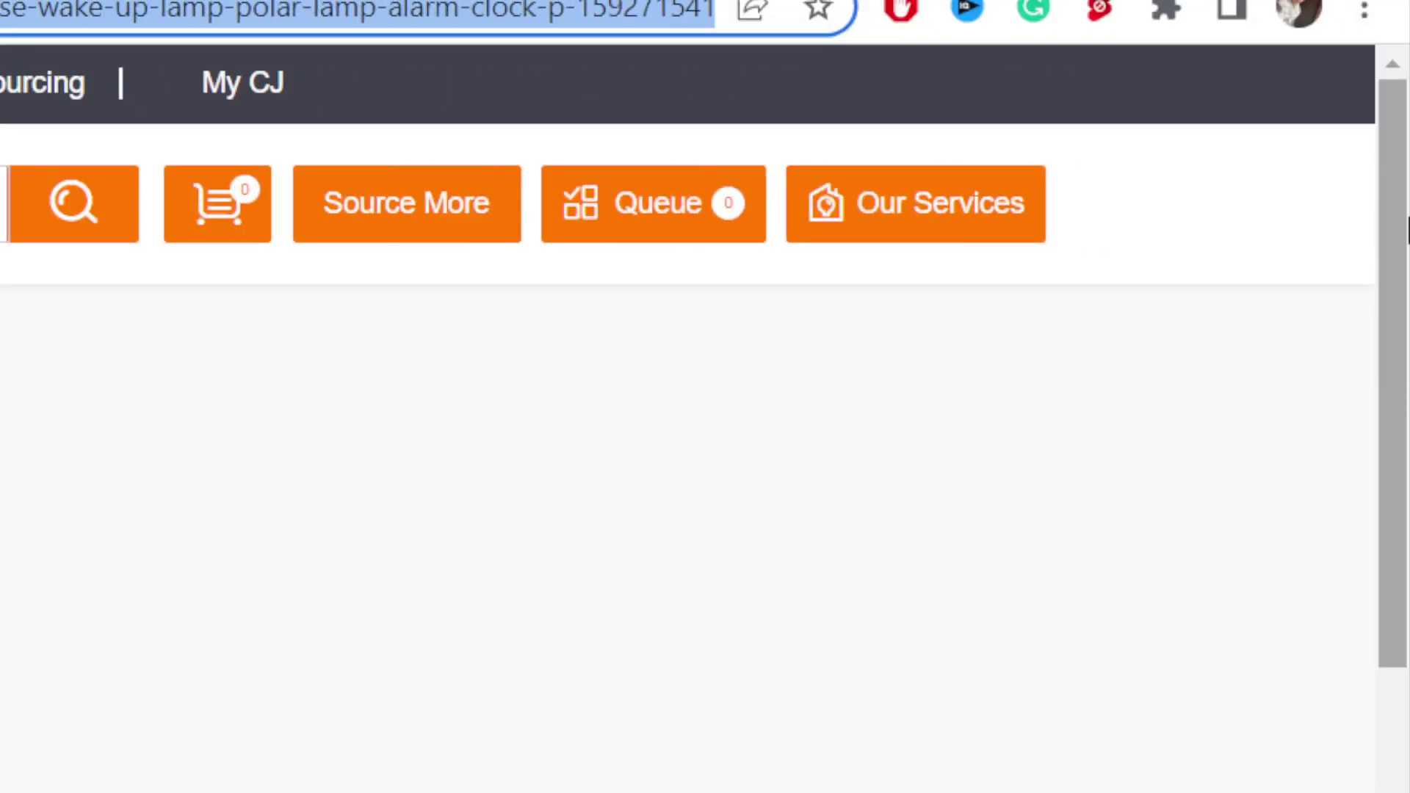
Review the lamp's product page, including its title, full-screen video, price and shipping options.
{"action": "scroll", "coordinate": [1297, 688], "scroll_direction": "down", "scroll_amount": 3}
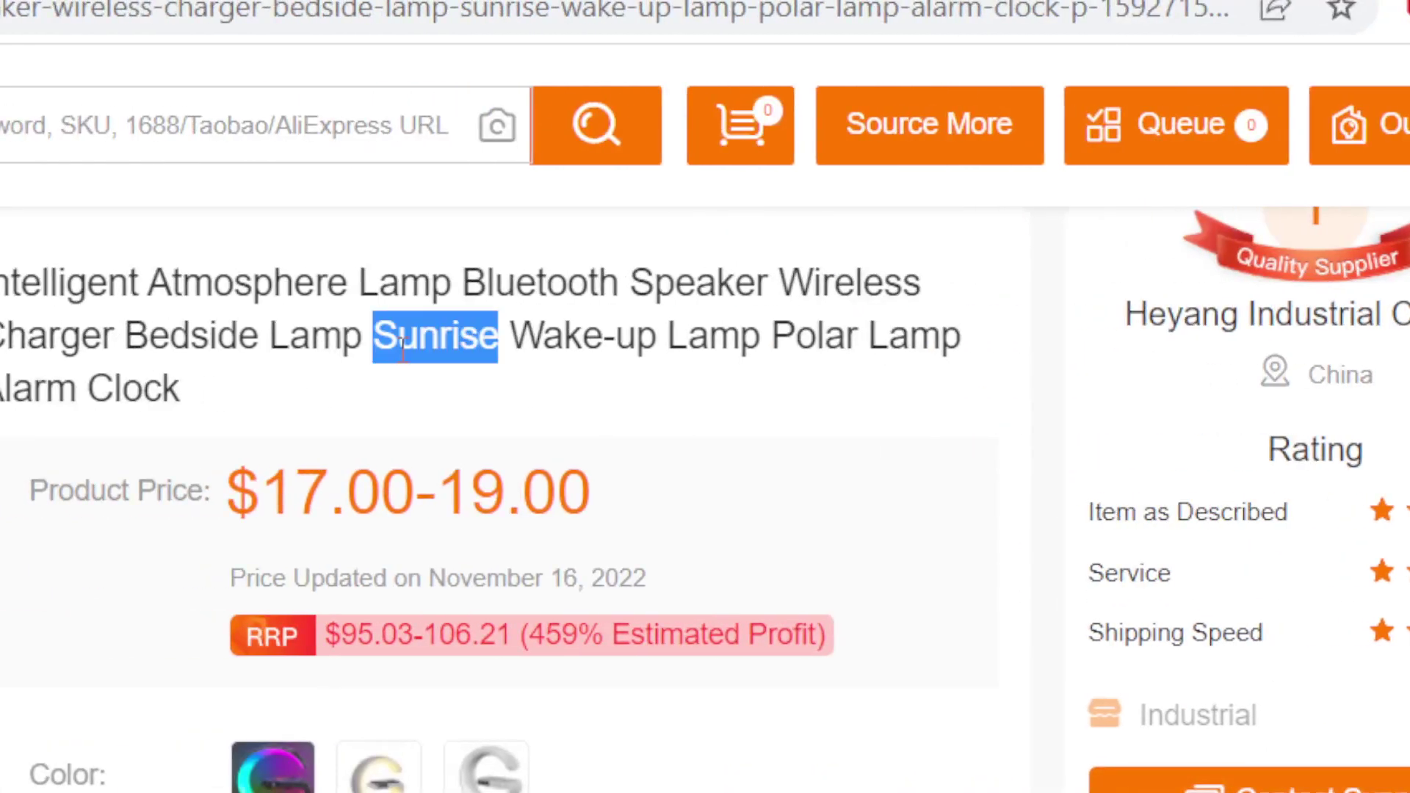
{"action": "triple_click", "coordinate": [403, 345]}
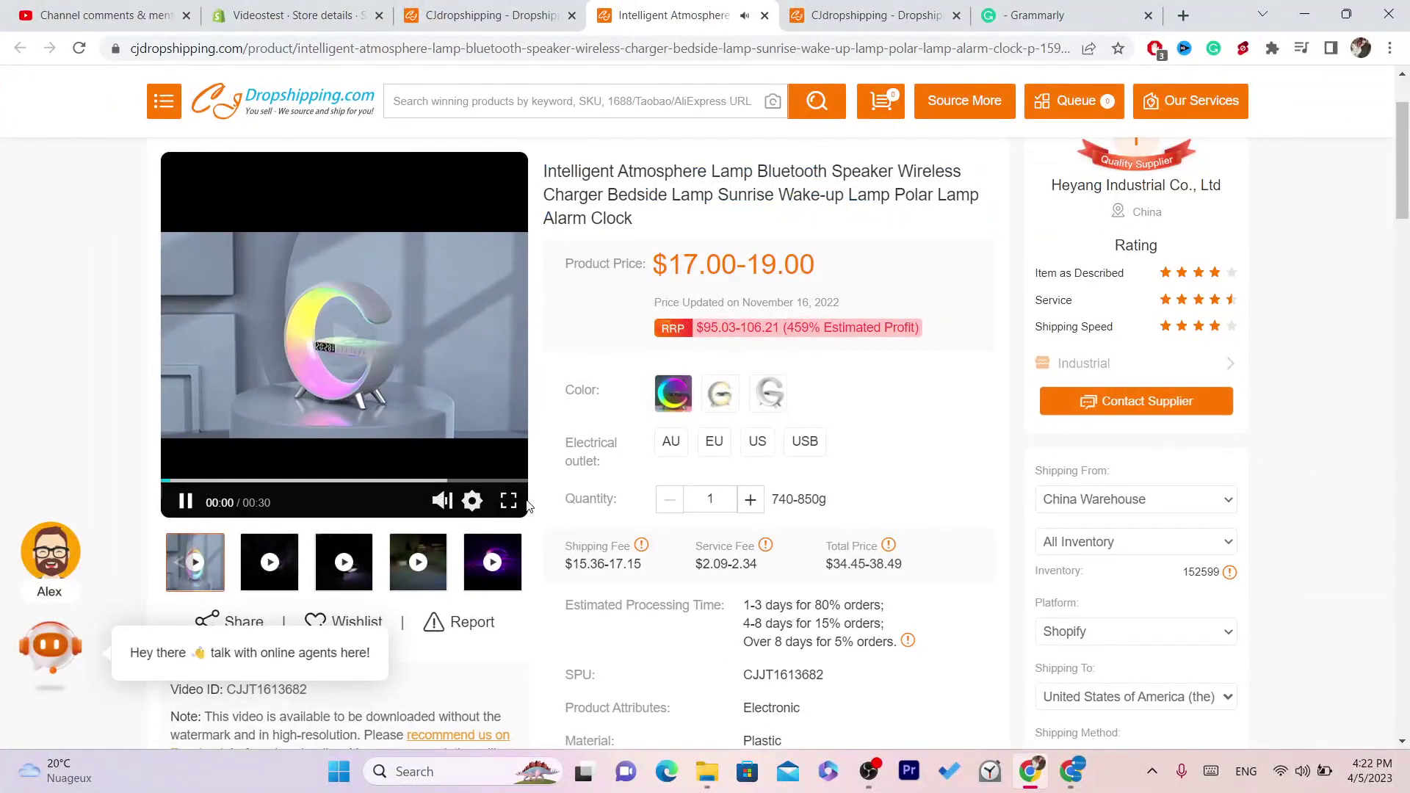
{"action": "left_click", "coordinate": [506, 503]}
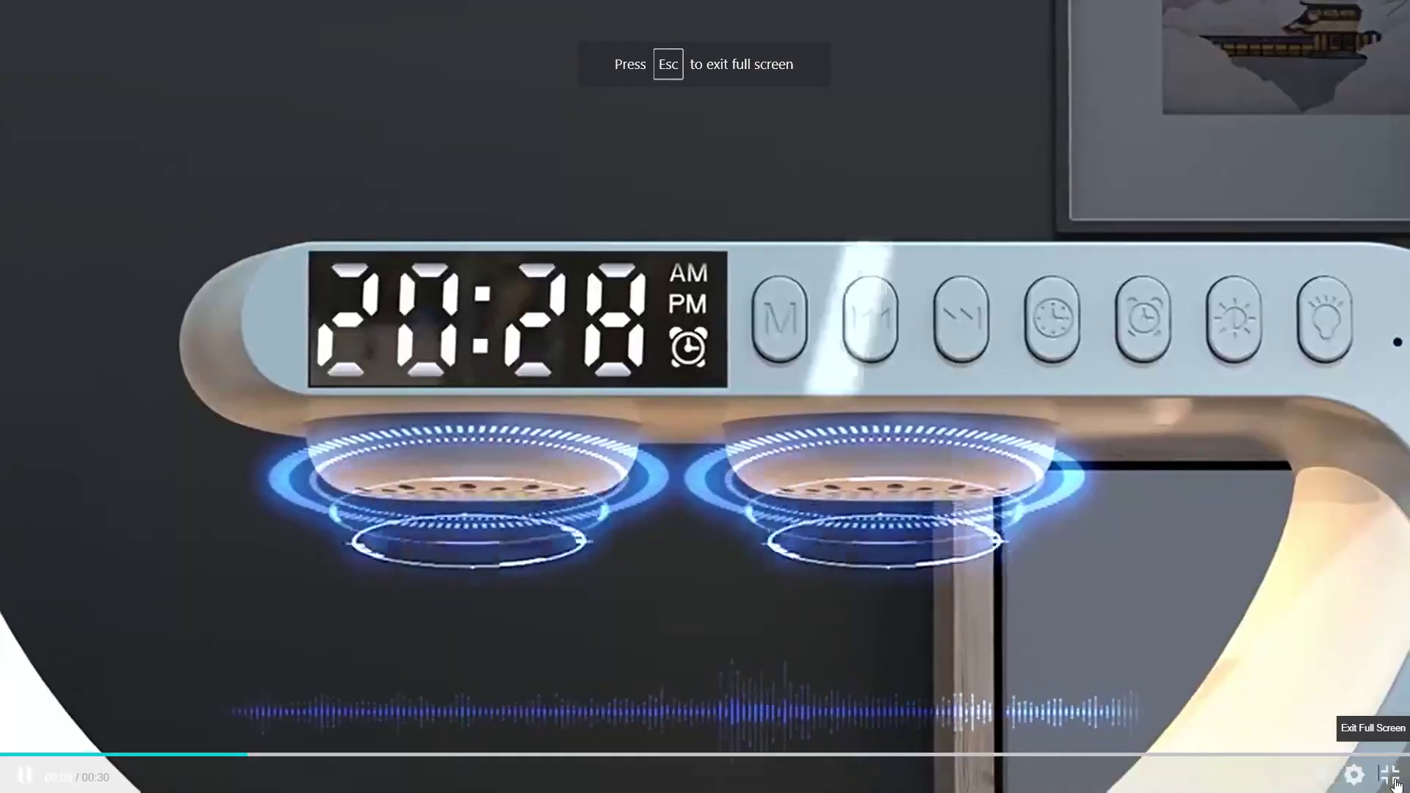
{"action": "left_click", "coordinate": [1391, 779]}
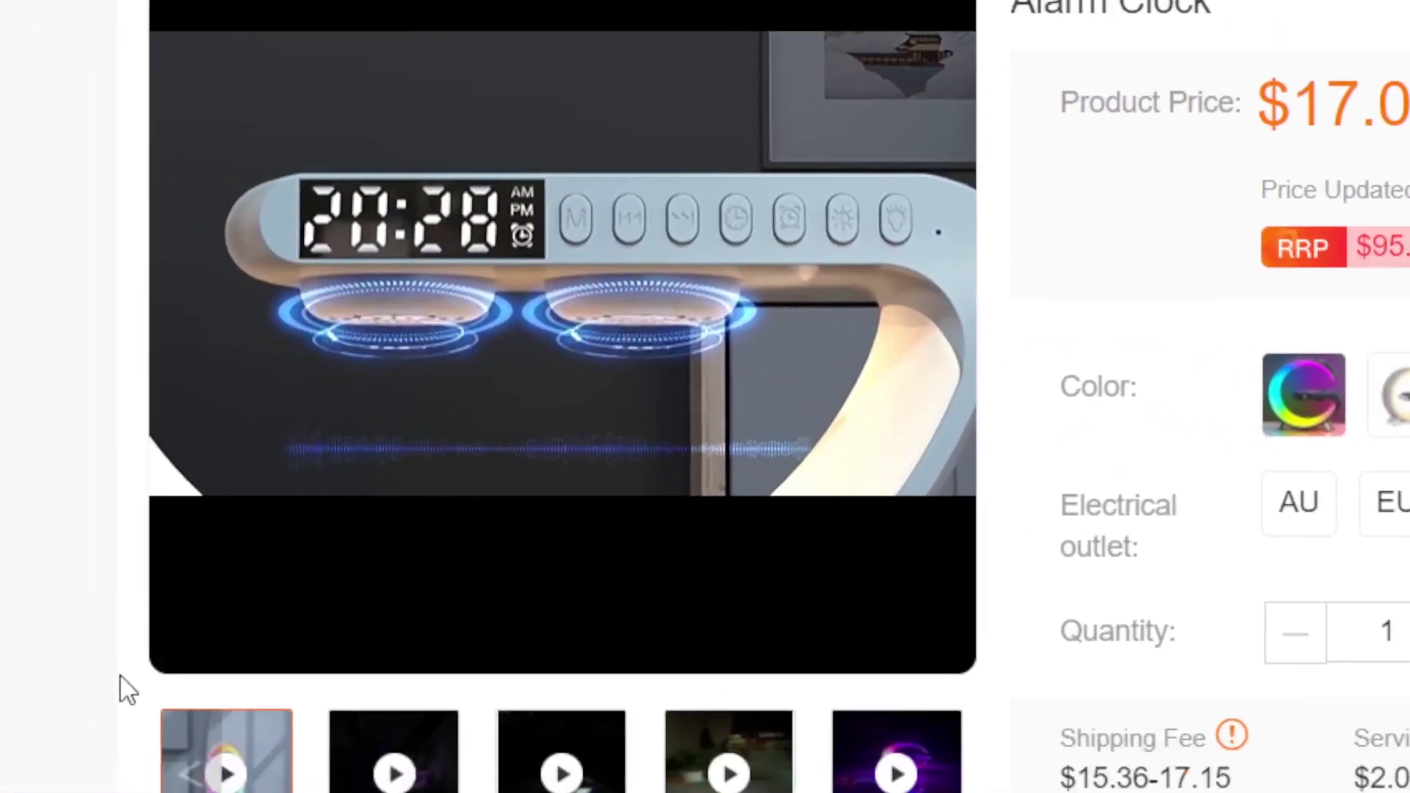
{"action": "mouse_move", "coordinate": [187, 665]}
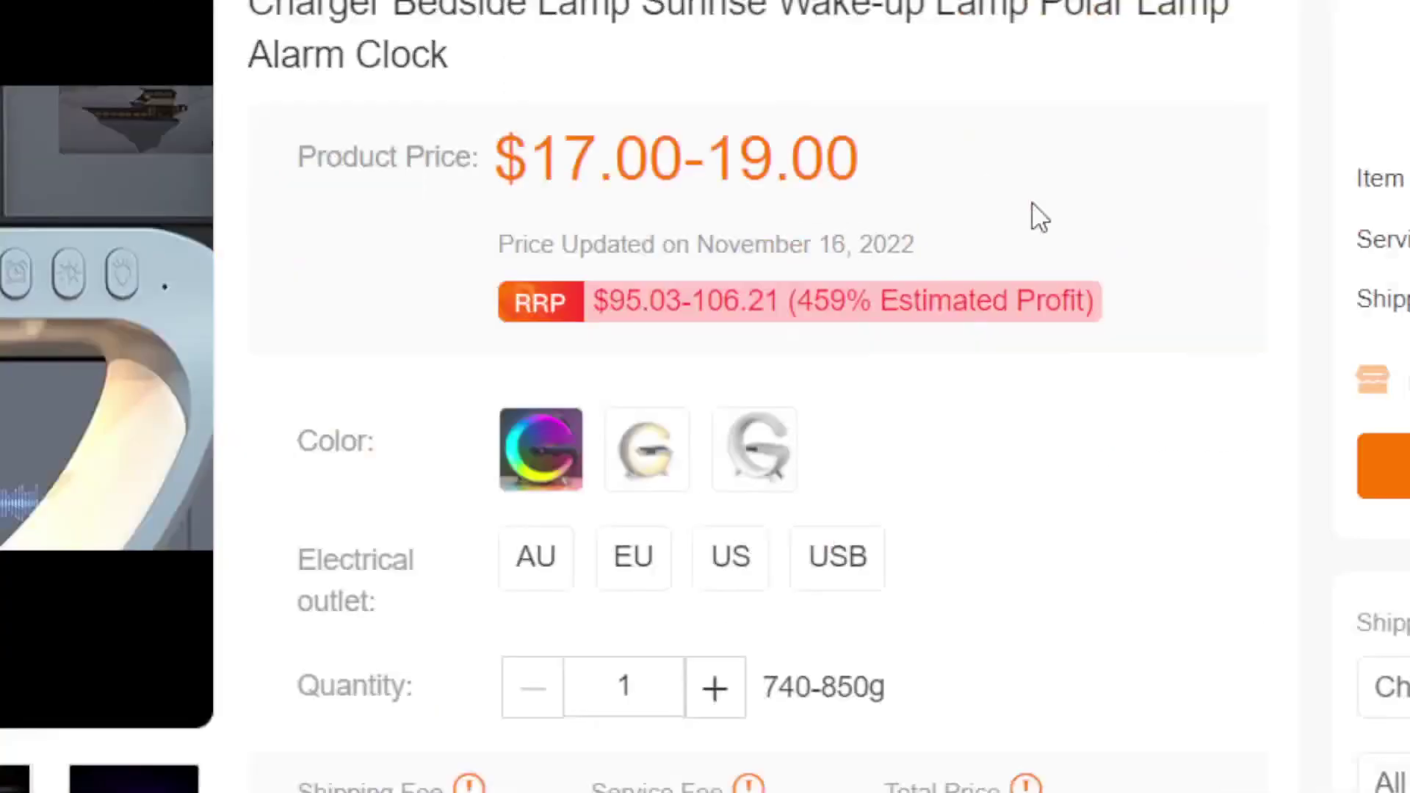
{"action": "scroll", "coordinate": [705, 396], "scroll_direction": "down", "scroll_amount": 5}
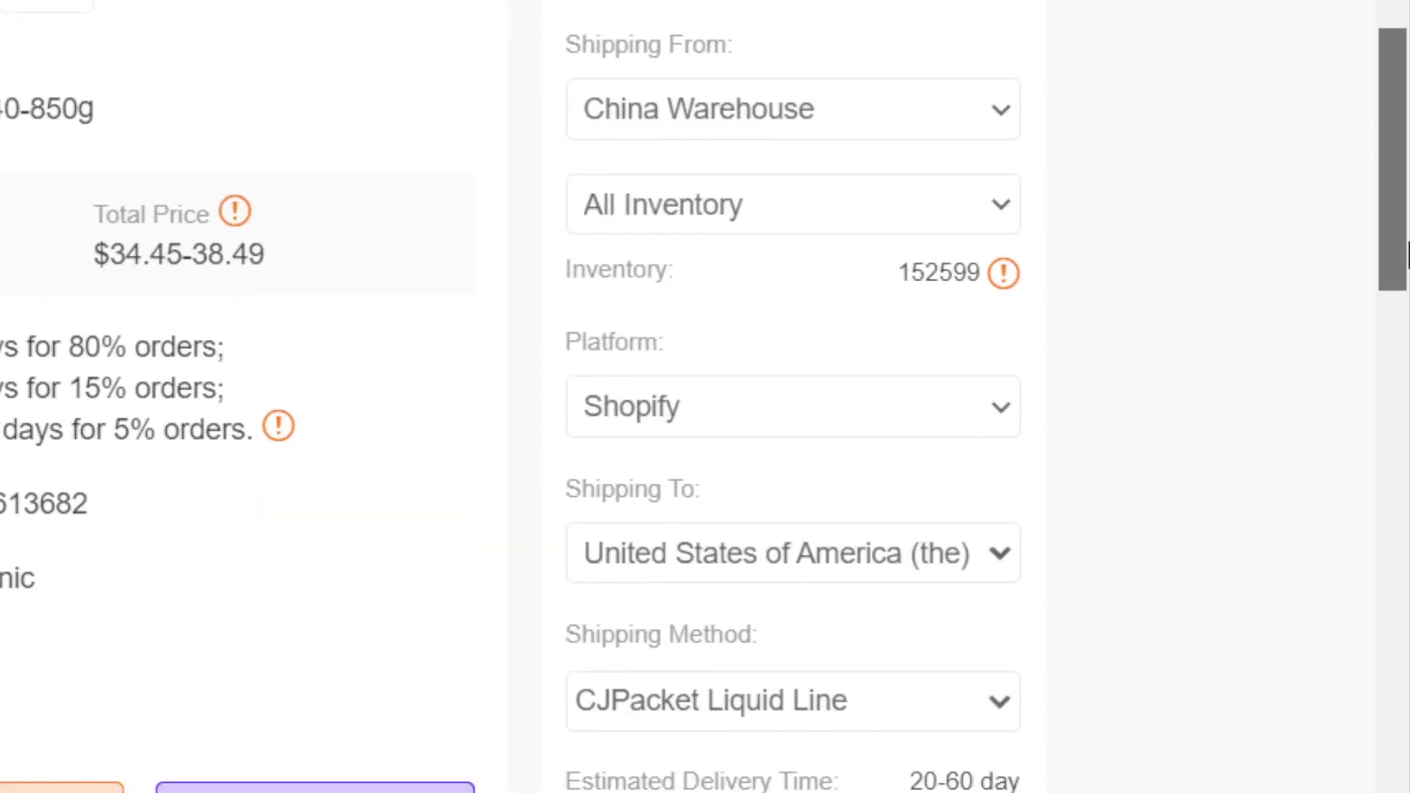
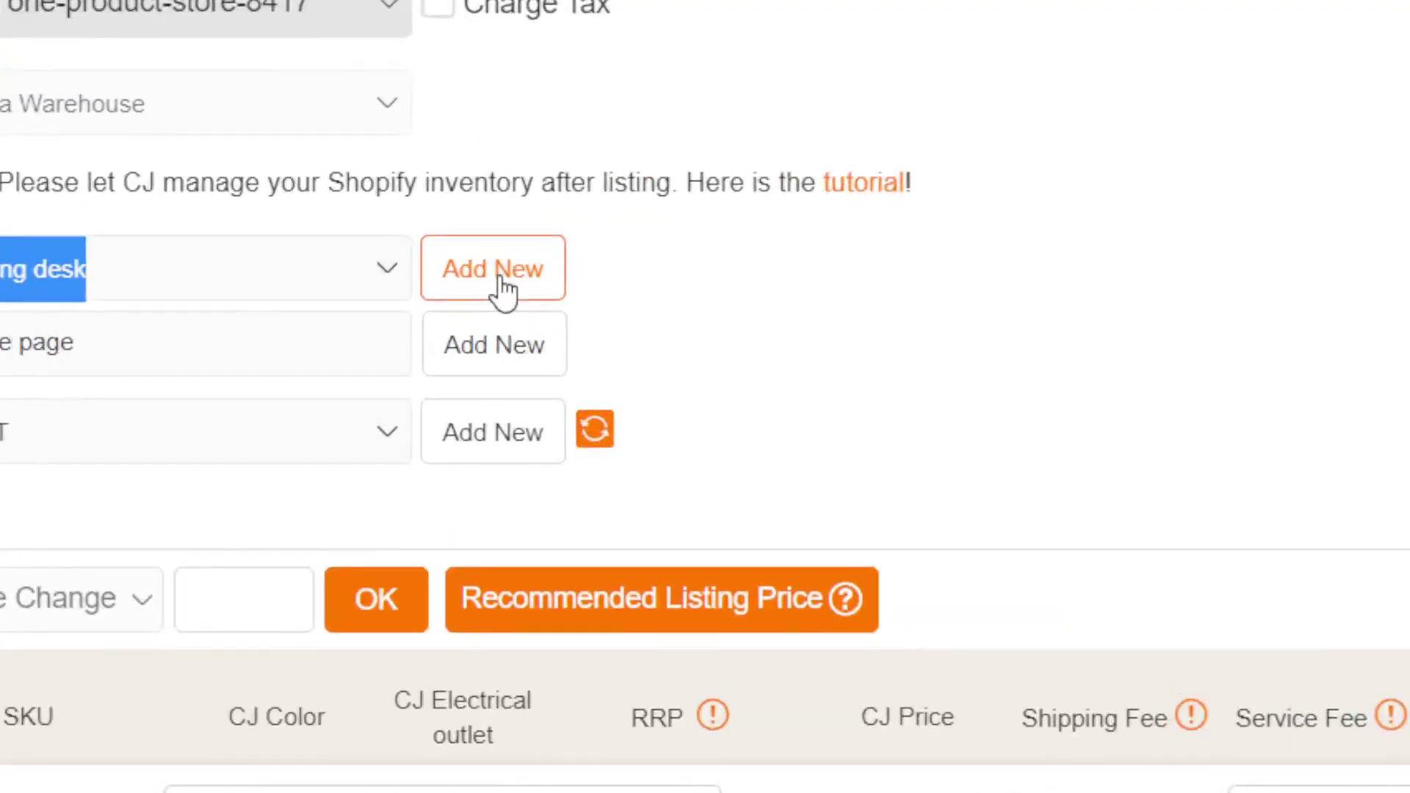
Try to add TEST as a new product type in the lamp's listing form.
{"action": "left_click", "coordinate": [559, 330]}
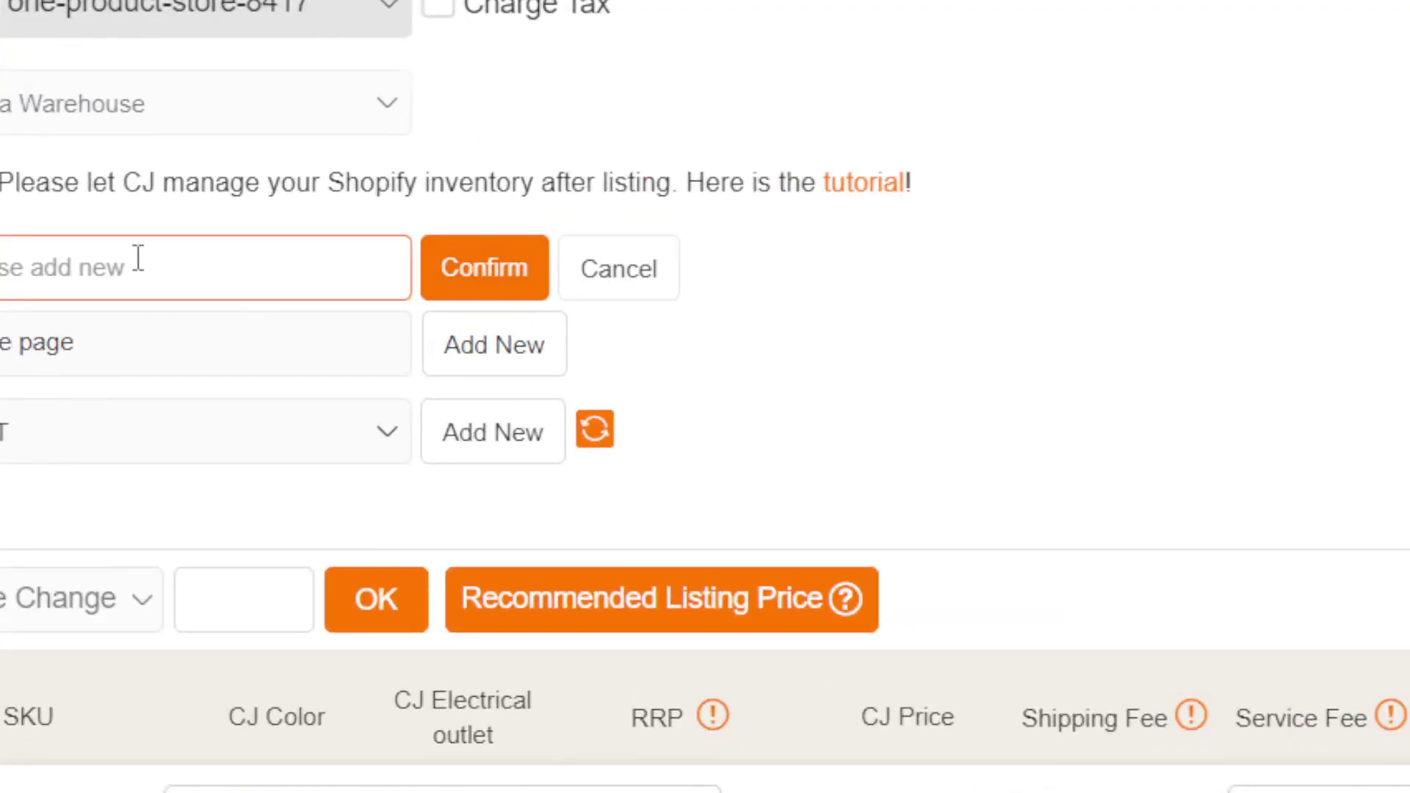
{"action": "type", "text": "TEST"}
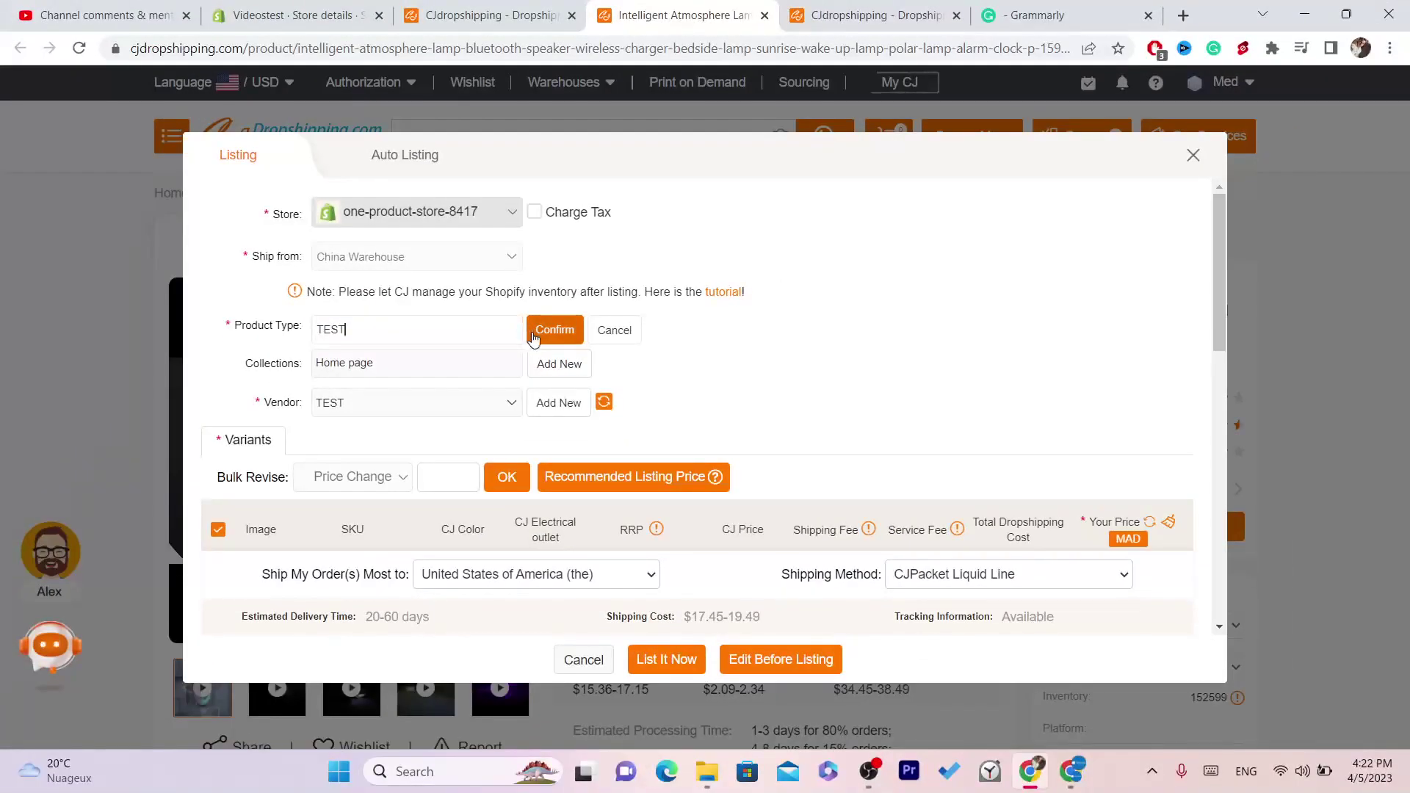
{"action": "left_click", "coordinate": [533, 336]}
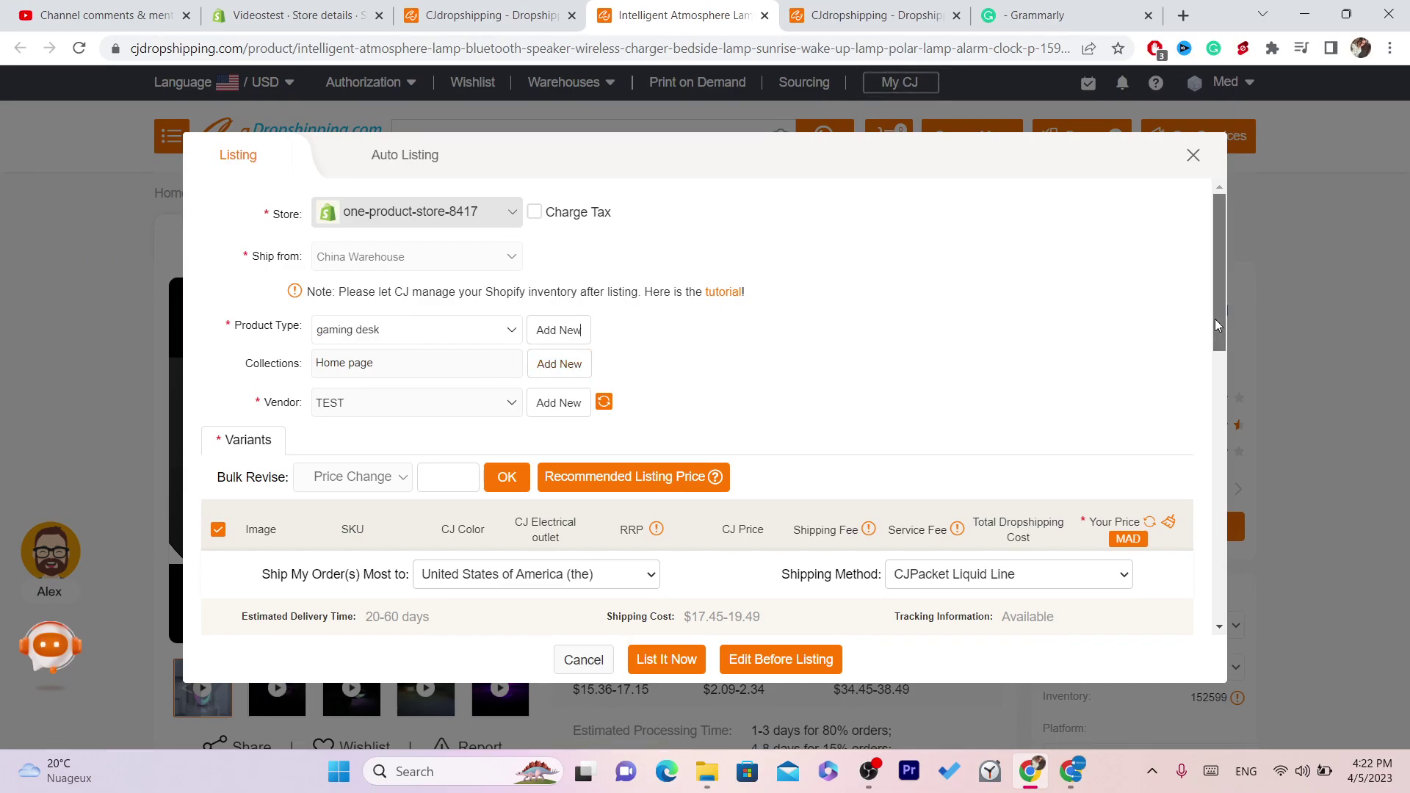
Examine the listing form's vendor and variant table, focusing on the first variant's total dropshipping cost.
{"action": "scroll", "coordinate": [1215, 325], "scroll_direction": "down", "scroll_amount": 1}
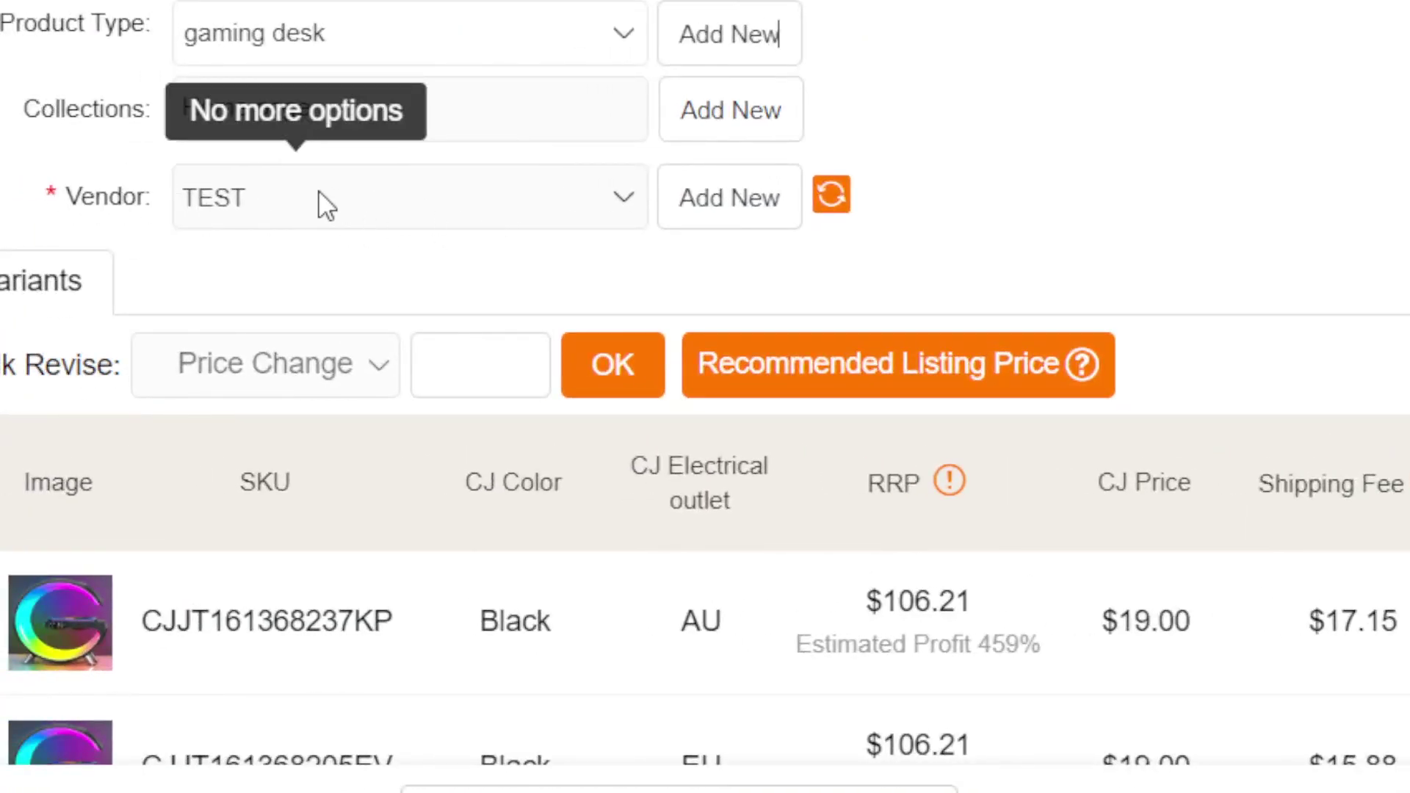
{"action": "scroll", "coordinate": [1185, 301], "scroll_direction": "down", "scroll_amount": 2}
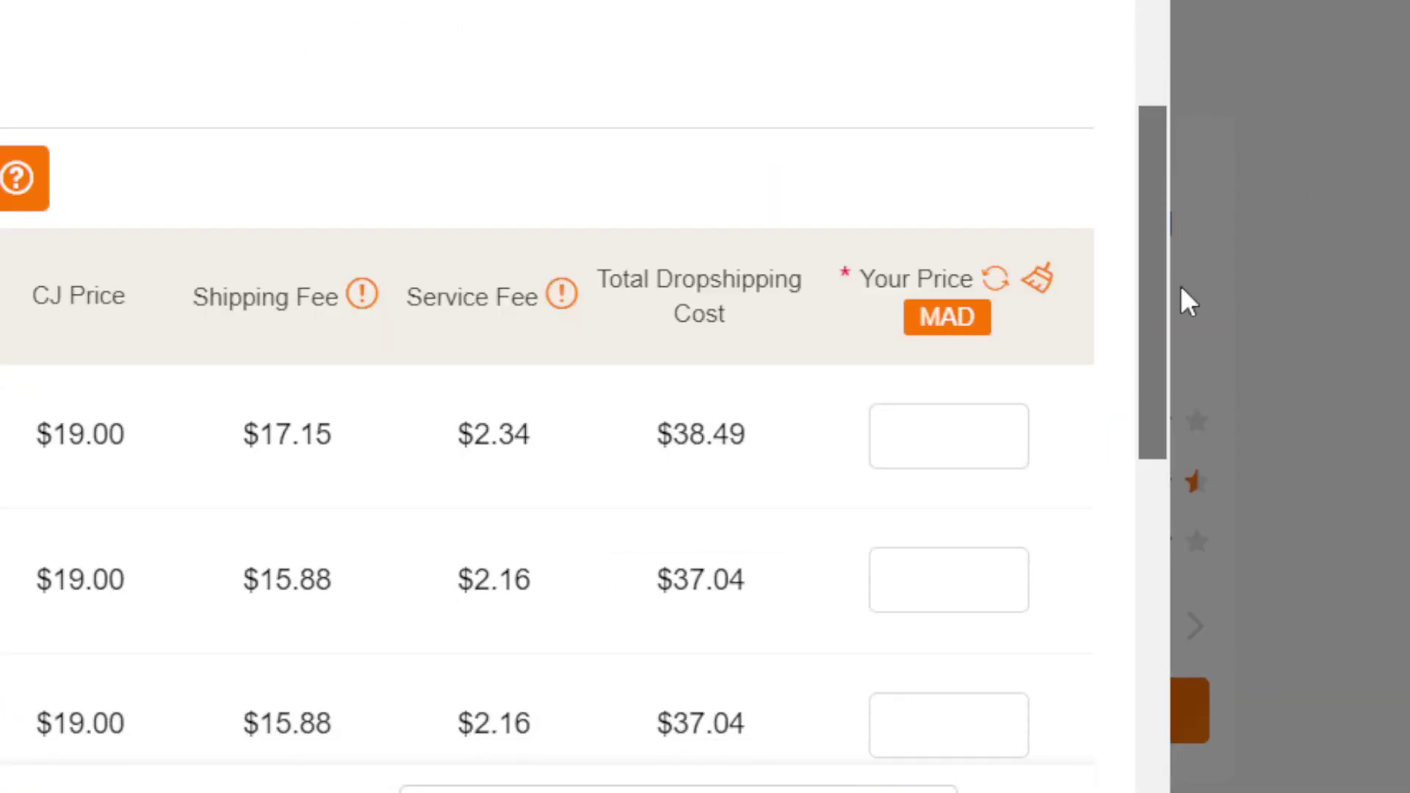
{"action": "scroll", "coordinate": [1129, 623], "scroll_direction": "down", "scroll_amount": 8}
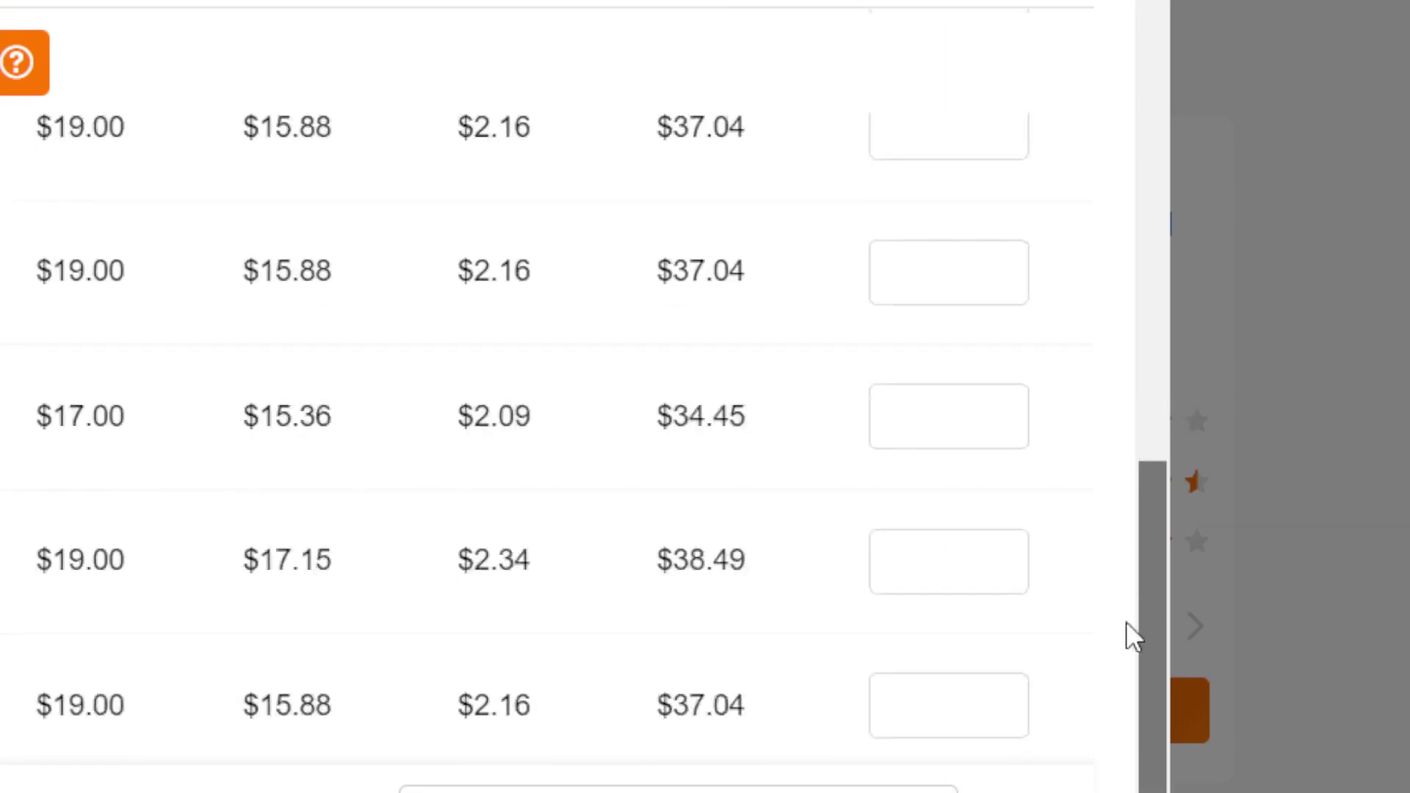
{"action": "scroll", "coordinate": [1110, 132], "scroll_direction": "up", "scroll_amount": 15}
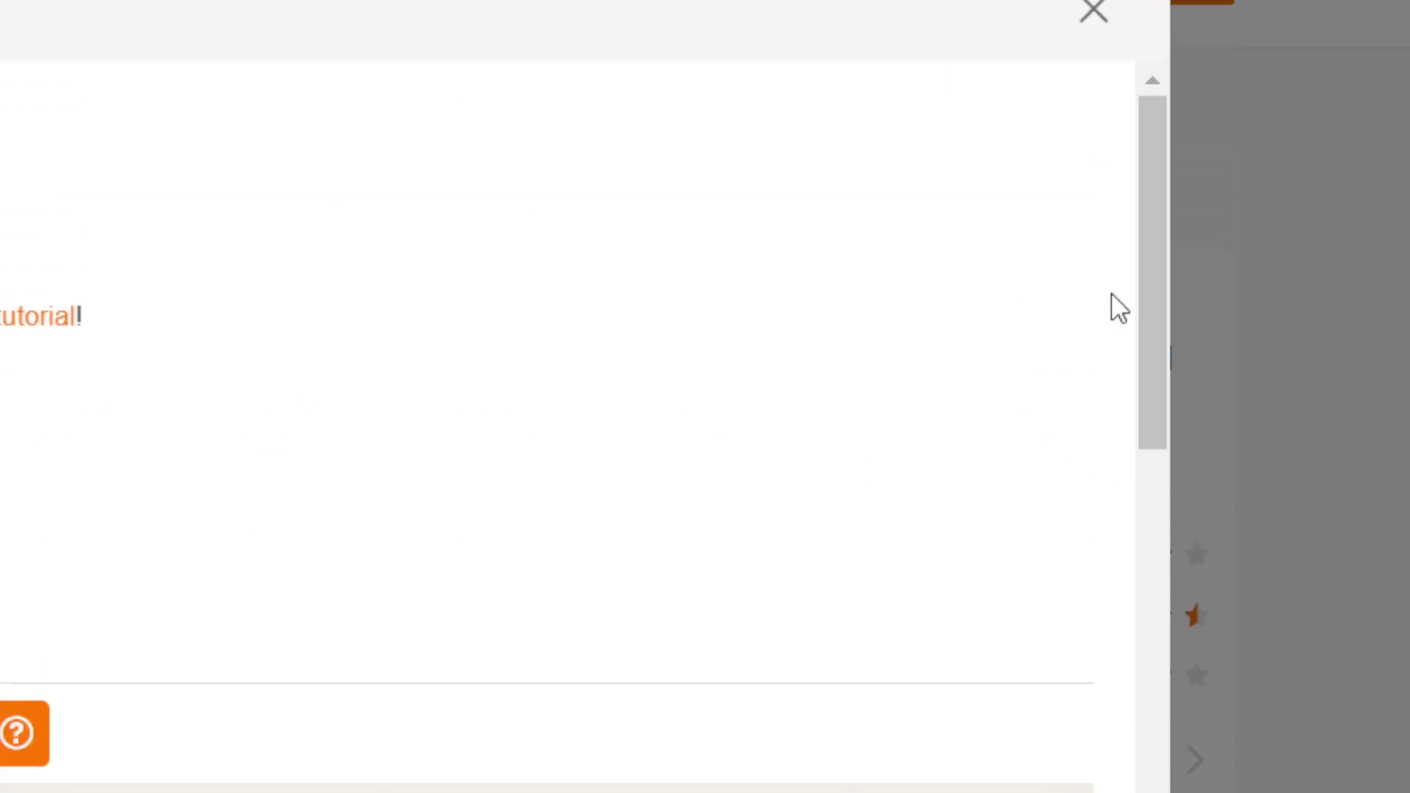
{"action": "left_click_drag", "start_coordinate": [1149, 321], "coordinate": [1177, 450]}
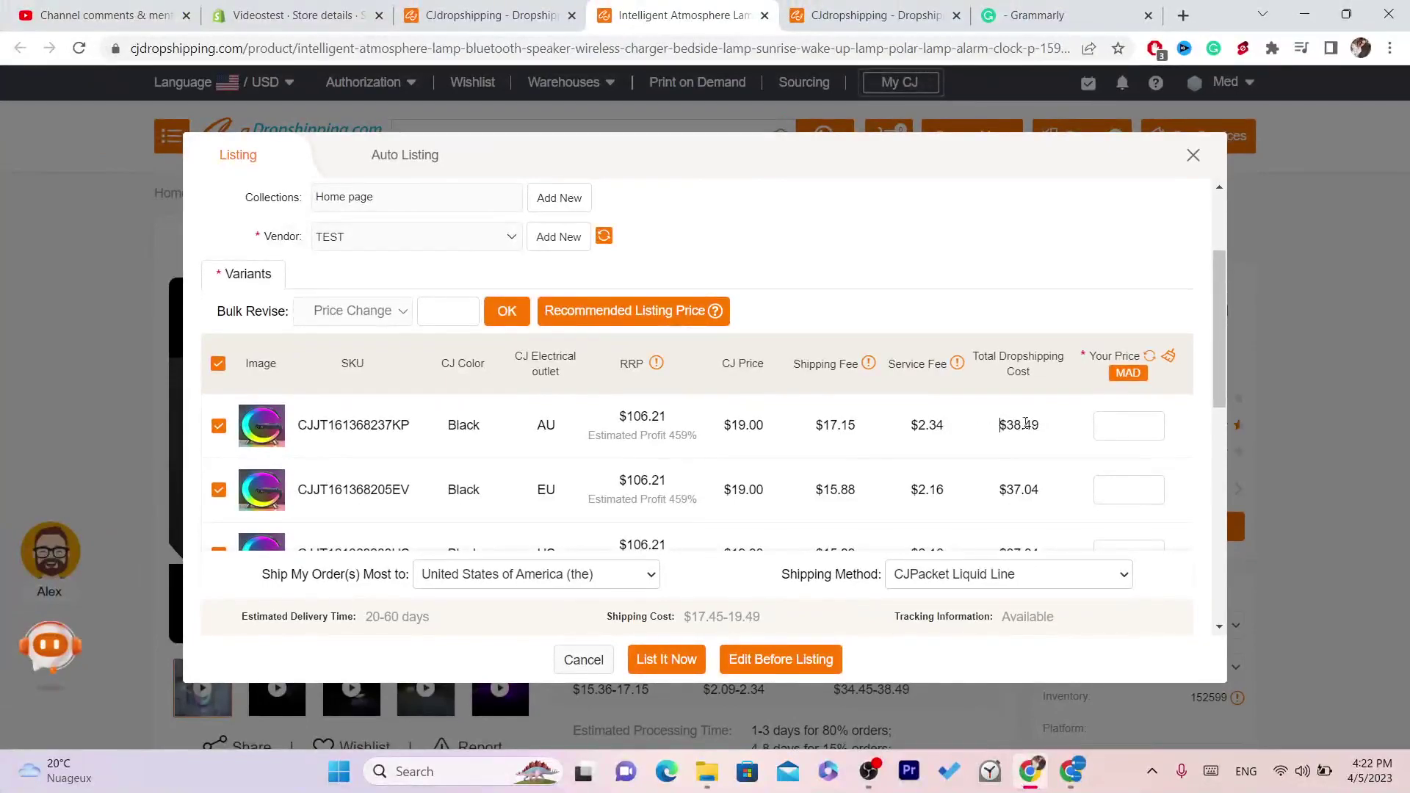
{"action": "left_click_drag", "start_coordinate": [1025, 425], "coordinate": [1063, 432]}
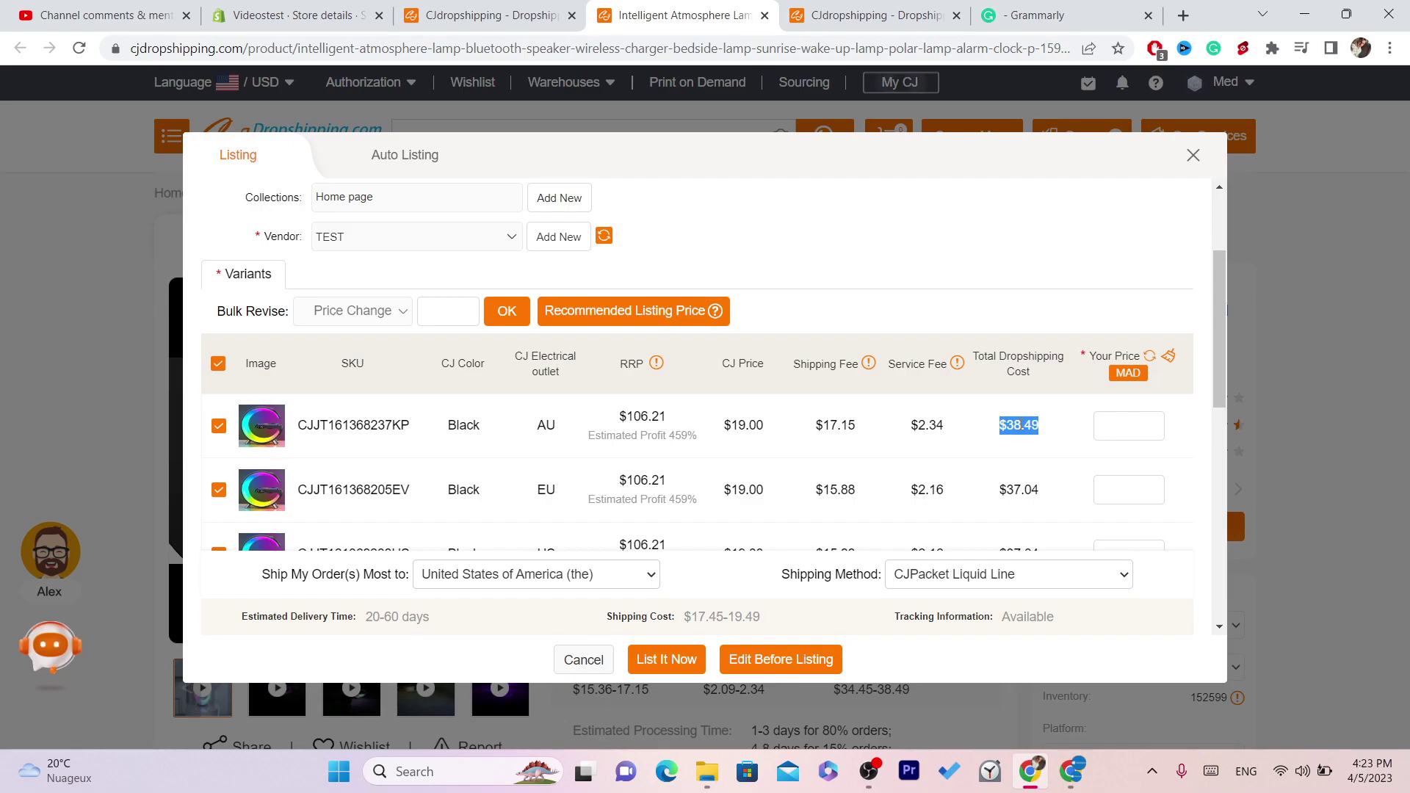
{"action": "left_click", "coordinate": [1019, 446]}
{"action": "triple_click", "coordinate": [1017, 428]}
Set the first variant's selling price to 55, and bulk-apply a price of 55 to all variants.
{"action": "left_click", "coordinate": [1157, 448]}
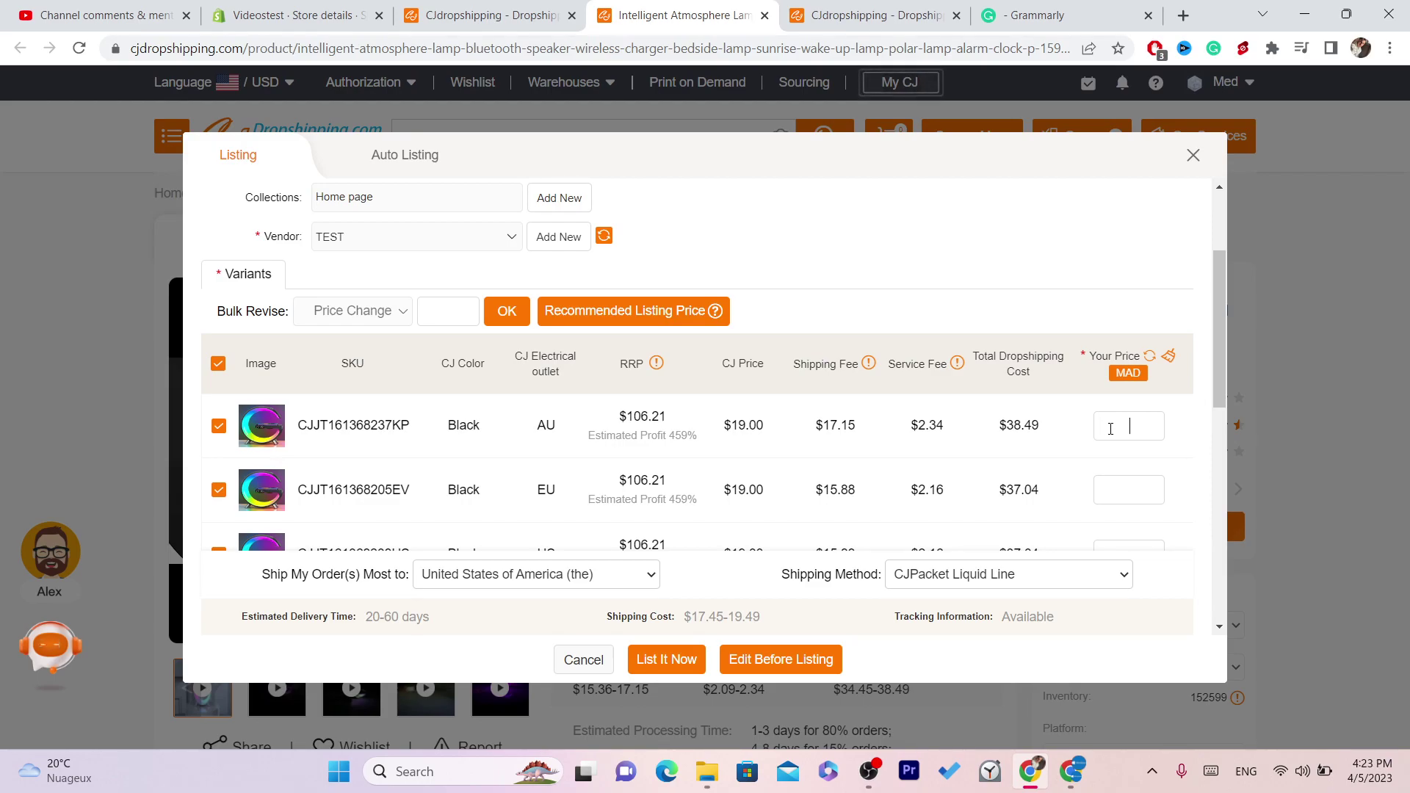
{"action": "type", "text": "55"}
{"action": "left_click", "coordinate": [440, 303]}
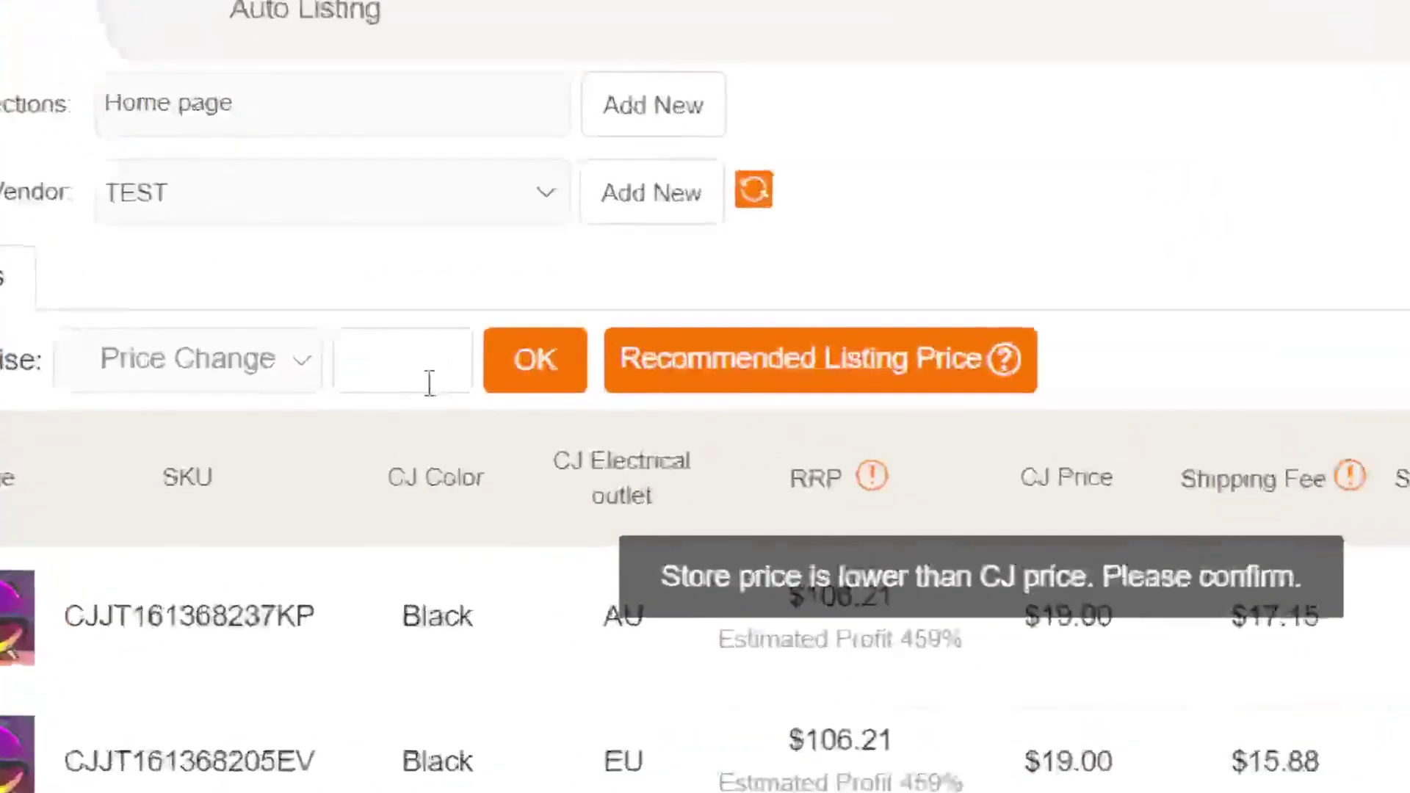
{"action": "type", "text": "4"}
{"action": "key", "text": "BackSpace"}
{"action": "type", "text": "55"}
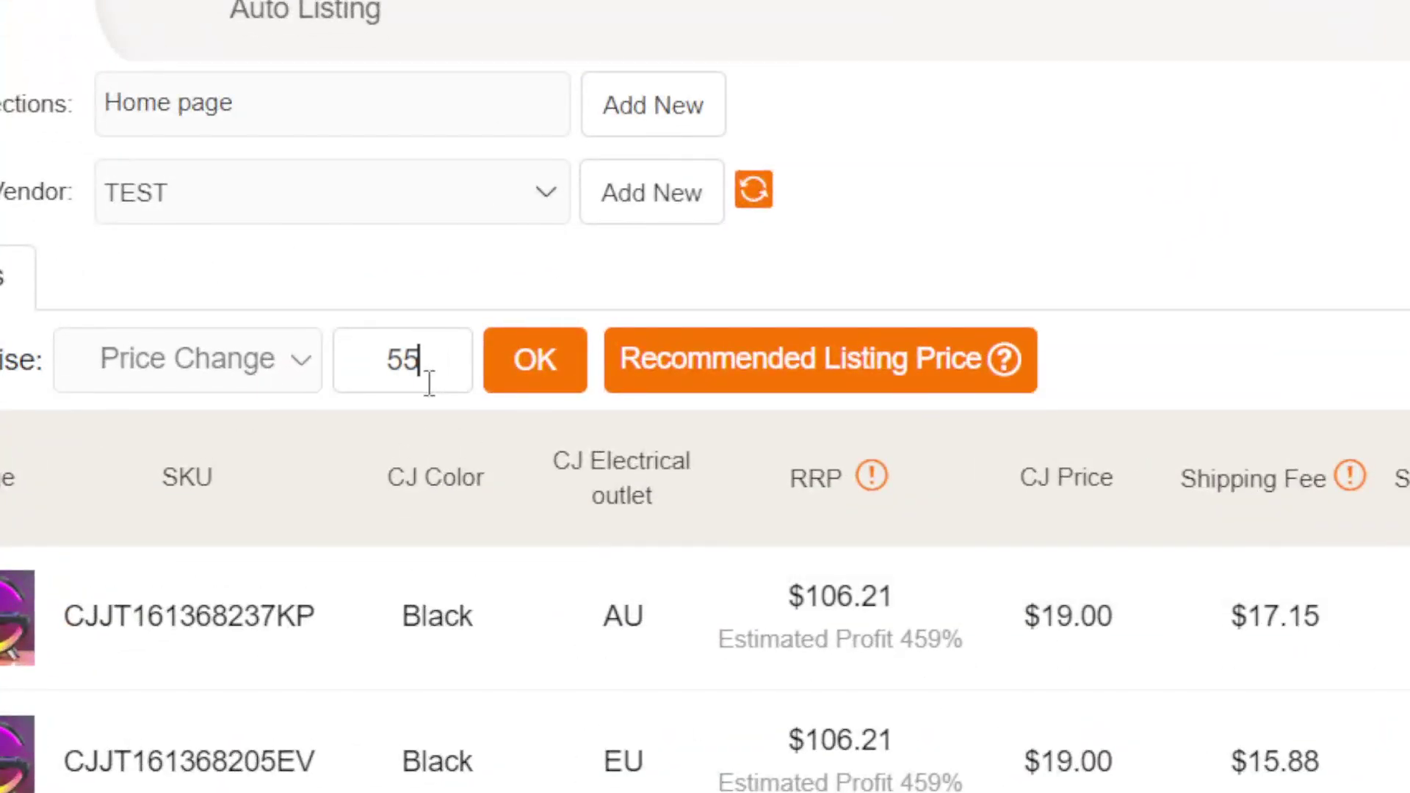
{"action": "left_click", "coordinate": [490, 386]}
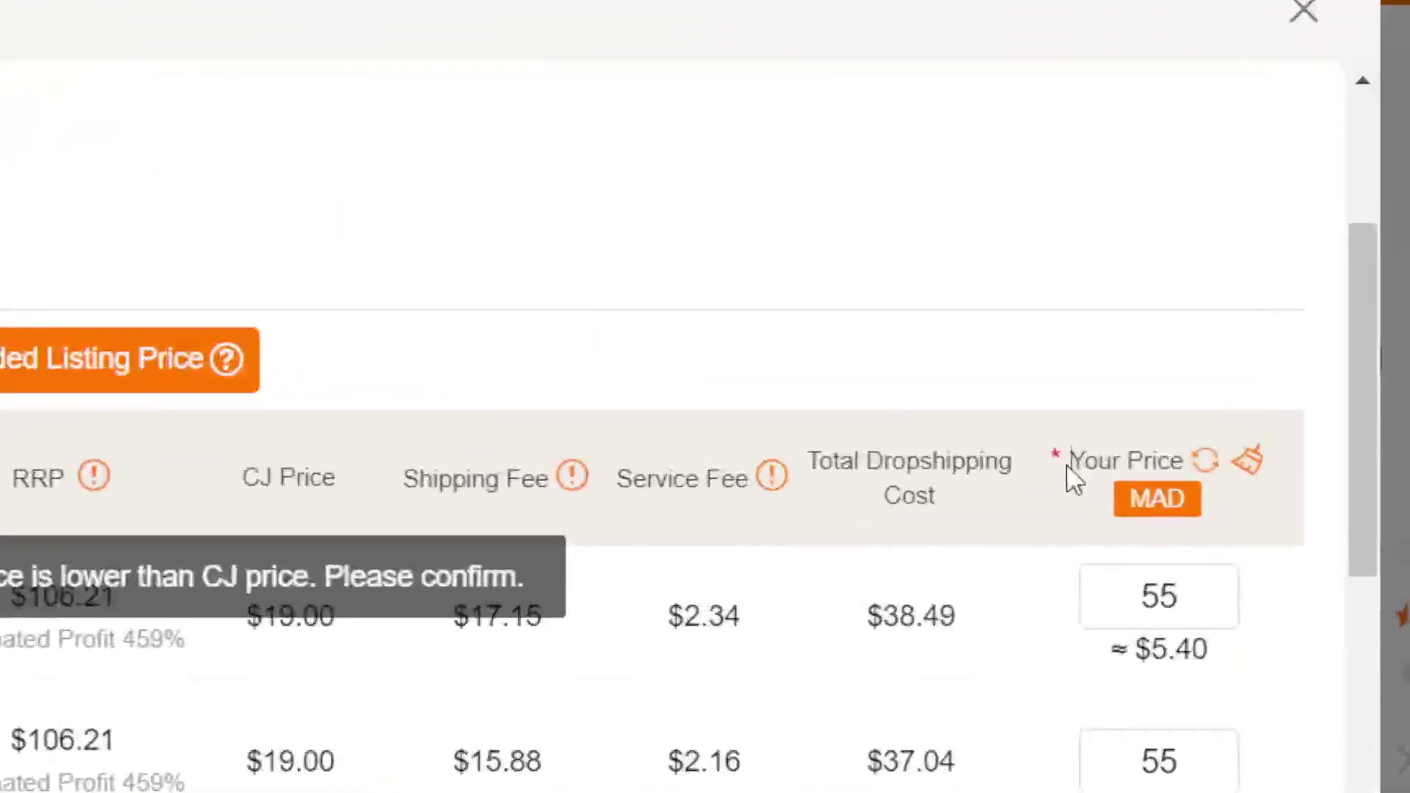
Check the selling prices across the variants and view the destination country choices, keeping United States of America (the).
{"action": "left_click_drag", "start_coordinate": [1072, 461], "coordinate": [1233, 466]}
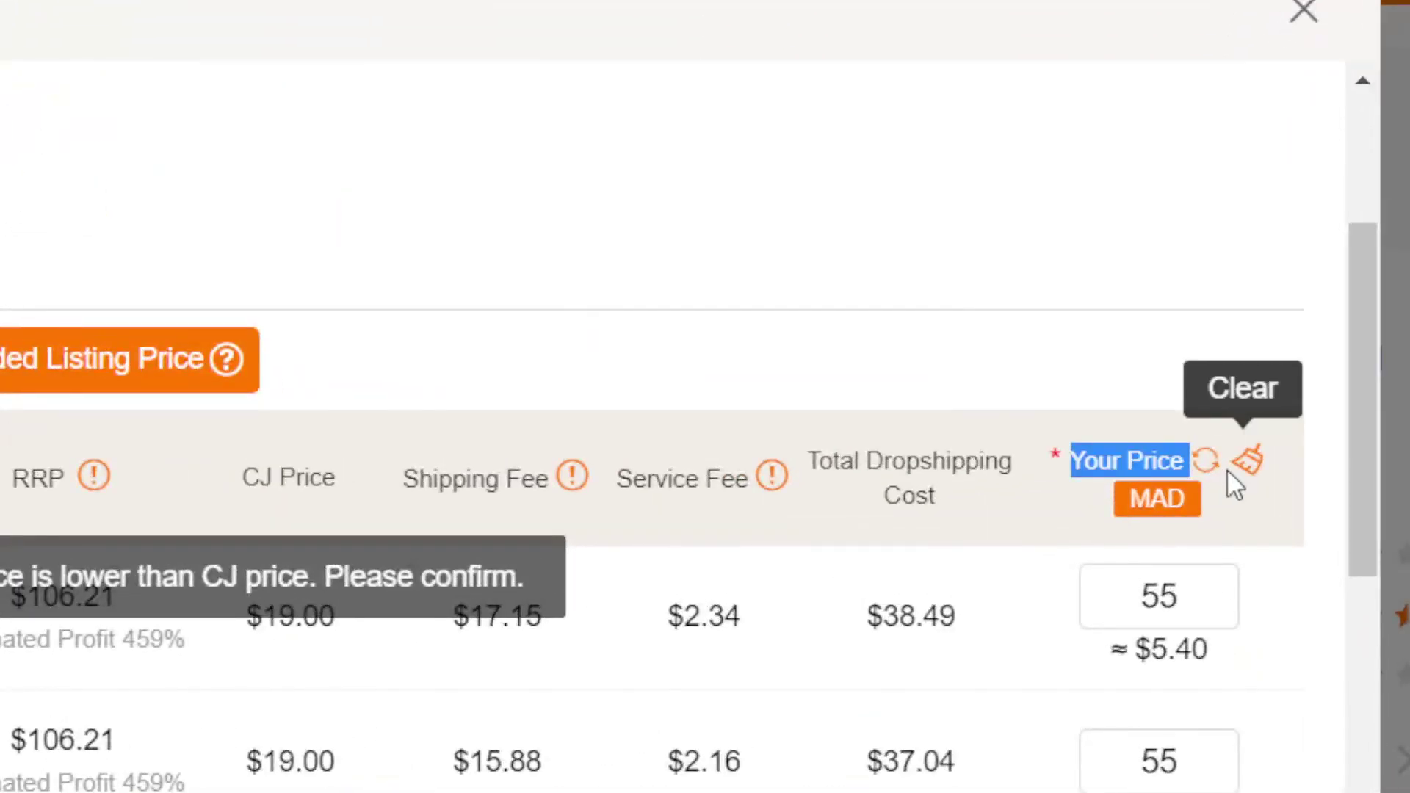
{"action": "left_click", "coordinate": [1313, 389]}
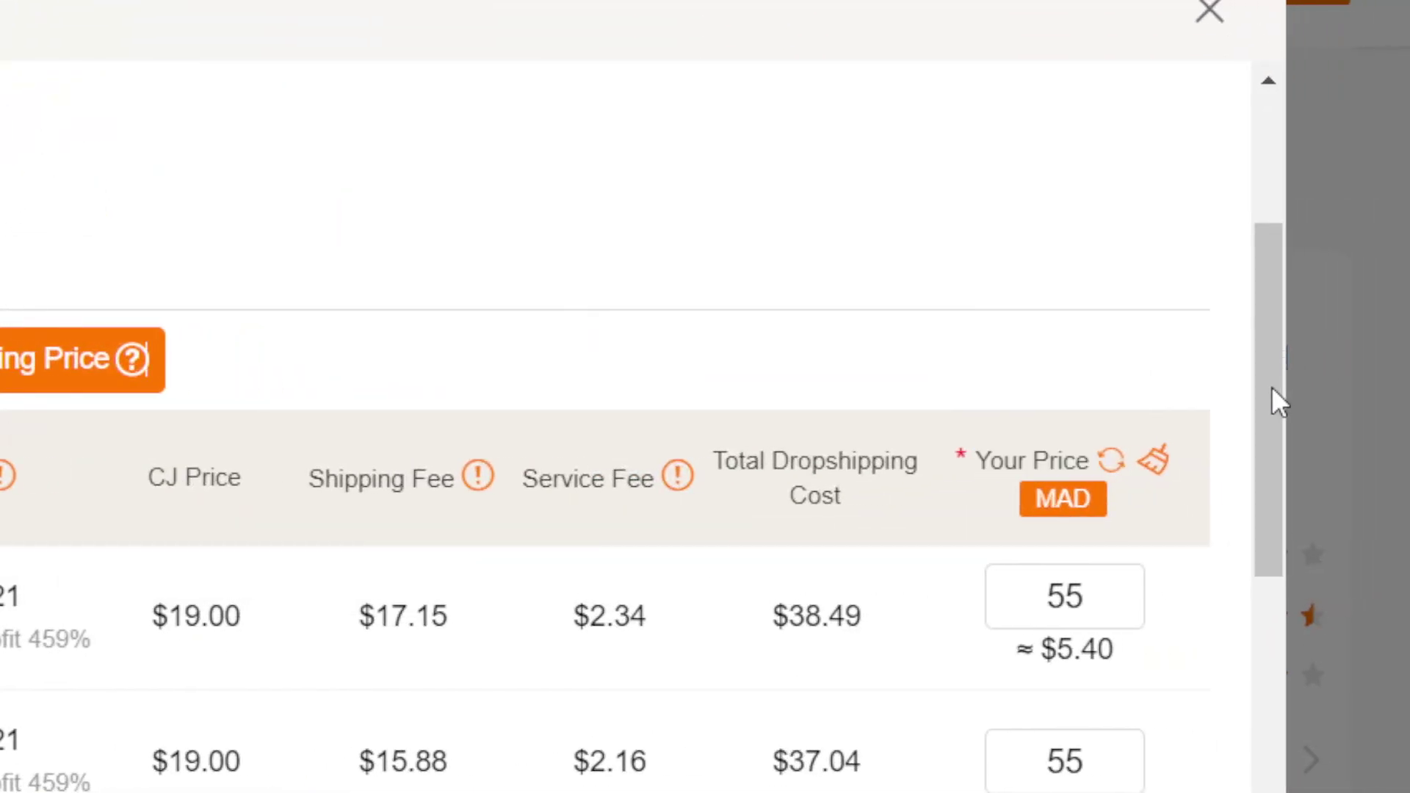
{"action": "left_click_drag", "start_coordinate": [1271, 389], "coordinate": [1265, 686]}
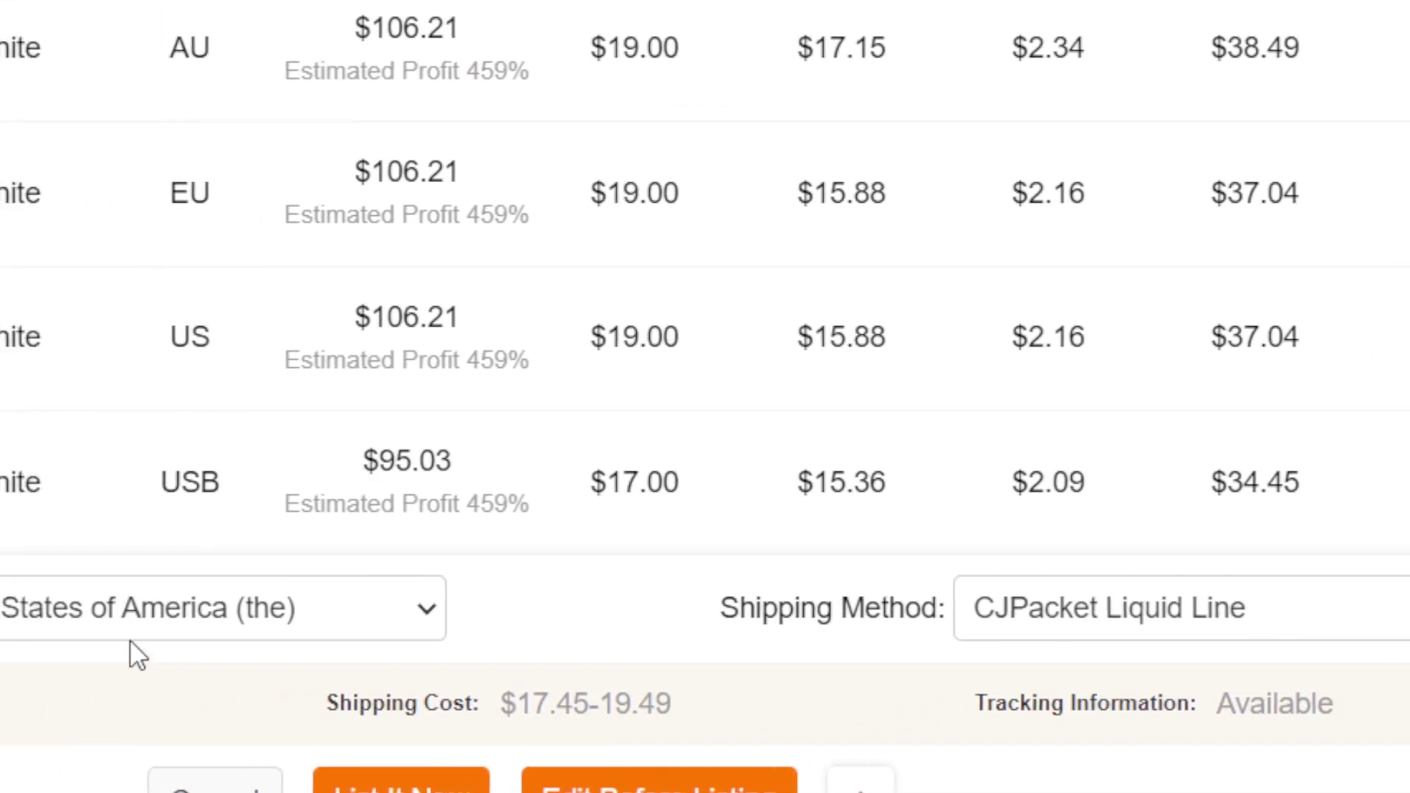
{"action": "left_click_drag", "start_coordinate": [147, 609], "coordinate": [483, 611]}
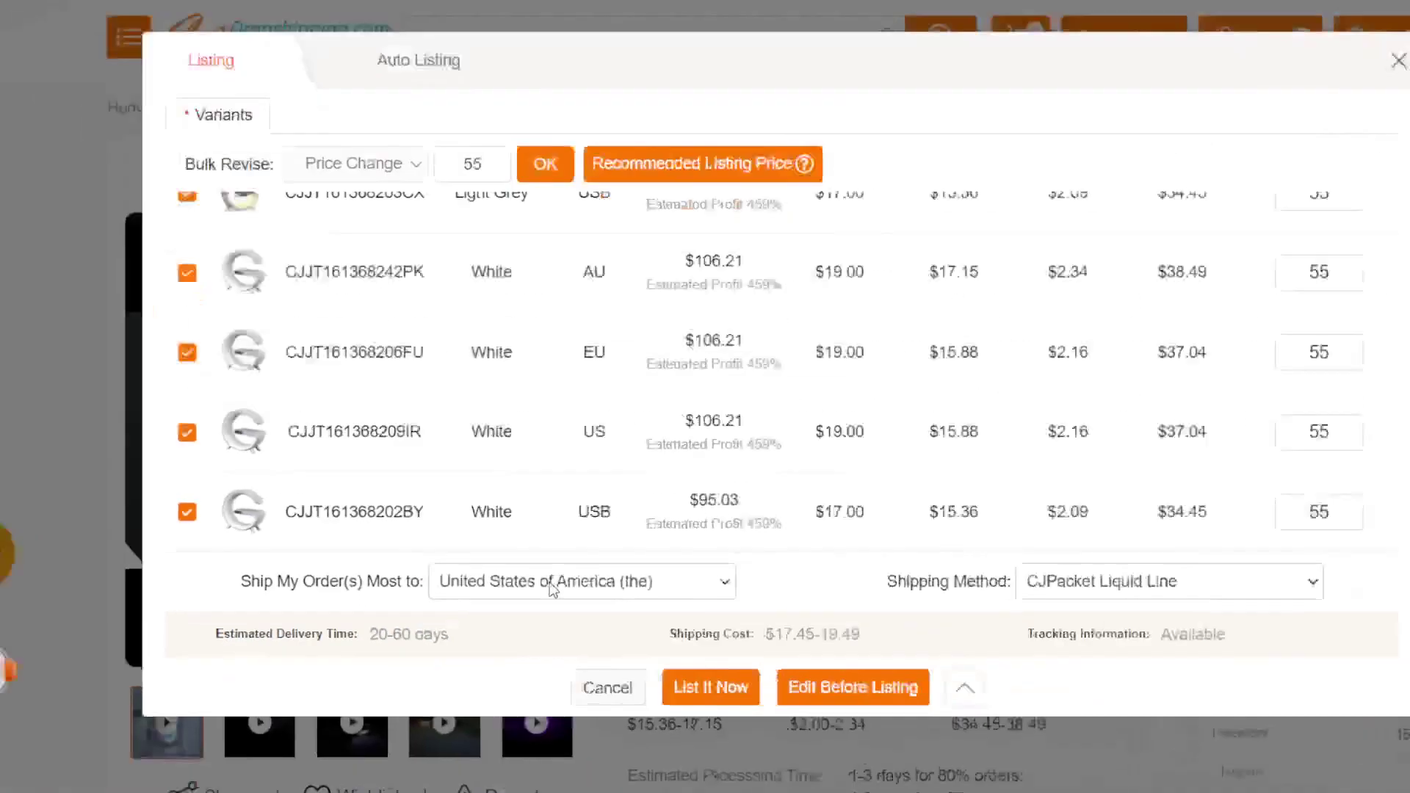
{"action": "left_click", "coordinate": [706, 609]}
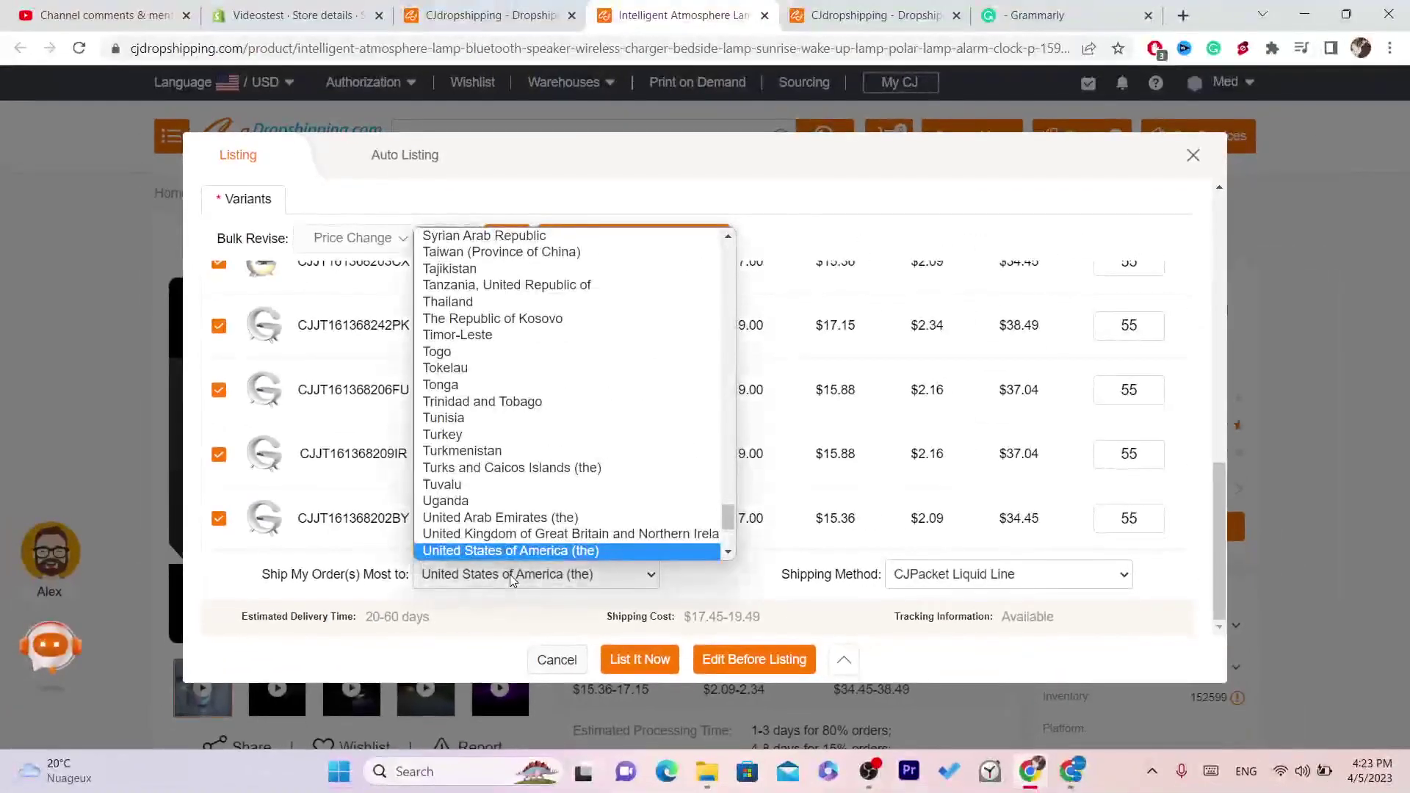
{"action": "left_click", "coordinate": [511, 534]}
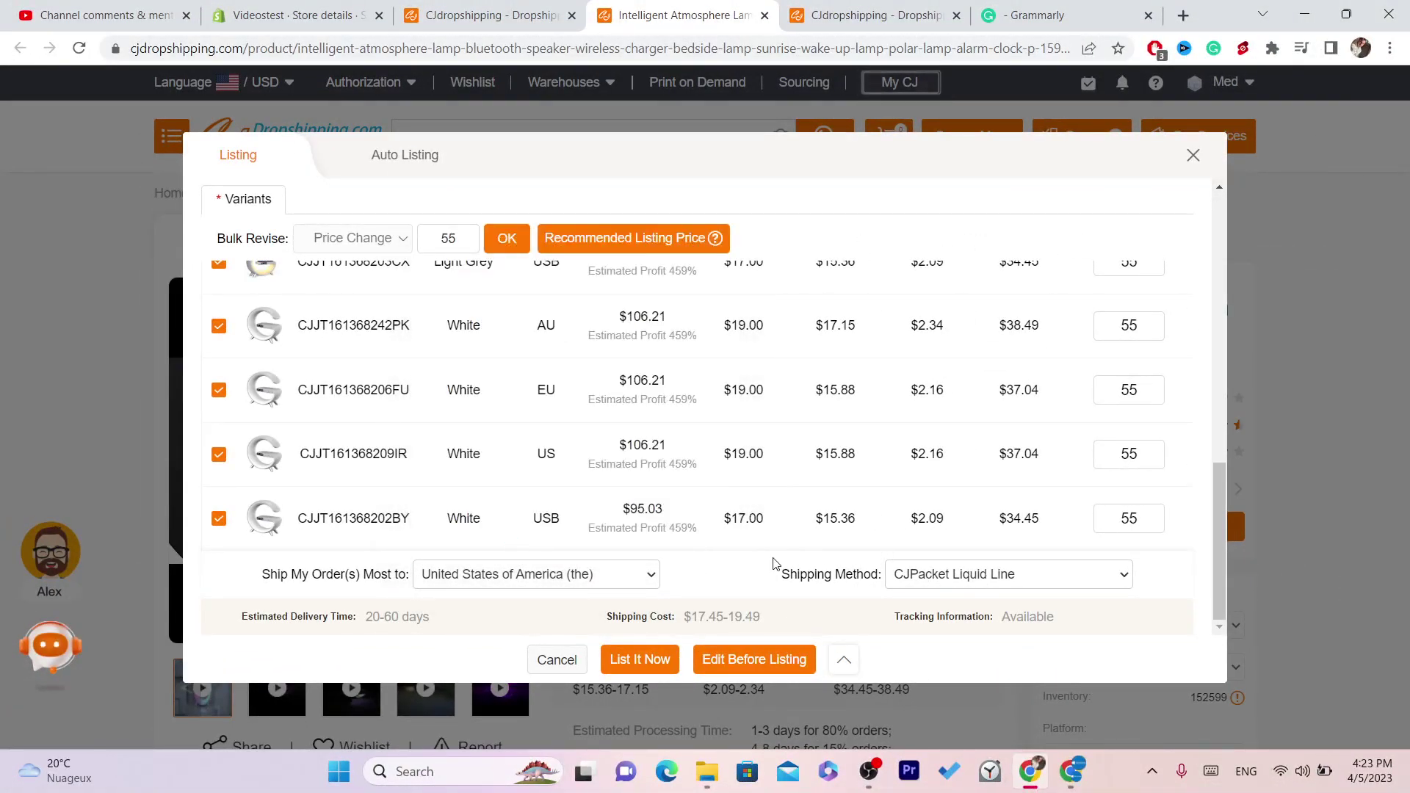
Set the shipping method to CJPacket Sensitive and list the lamp to the connected store immediately.
{"action": "left_click_drag", "start_coordinate": [788, 573], "coordinate": [896, 571]}
{"action": "left_click", "coordinate": [948, 584]}
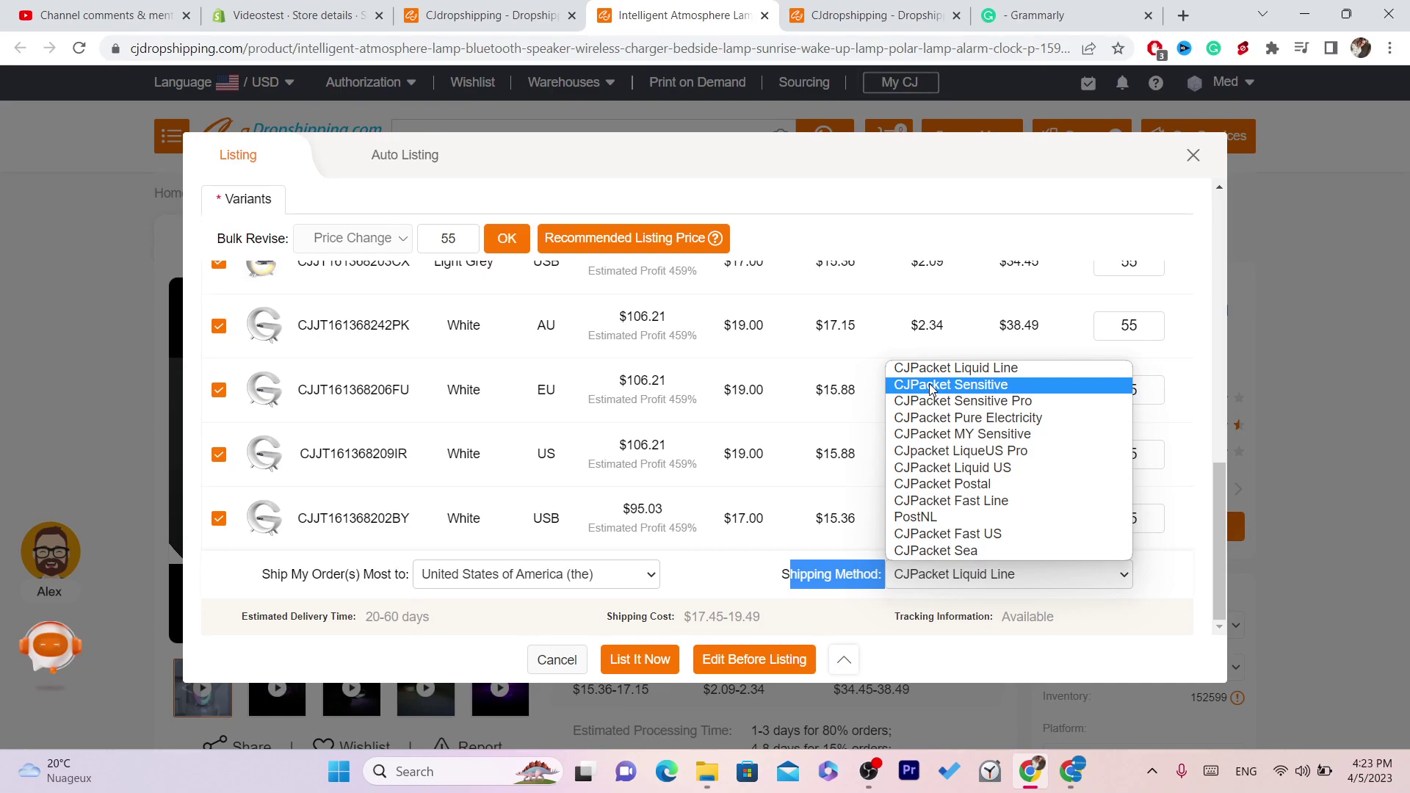
{"action": "left_click", "coordinate": [952, 389]}
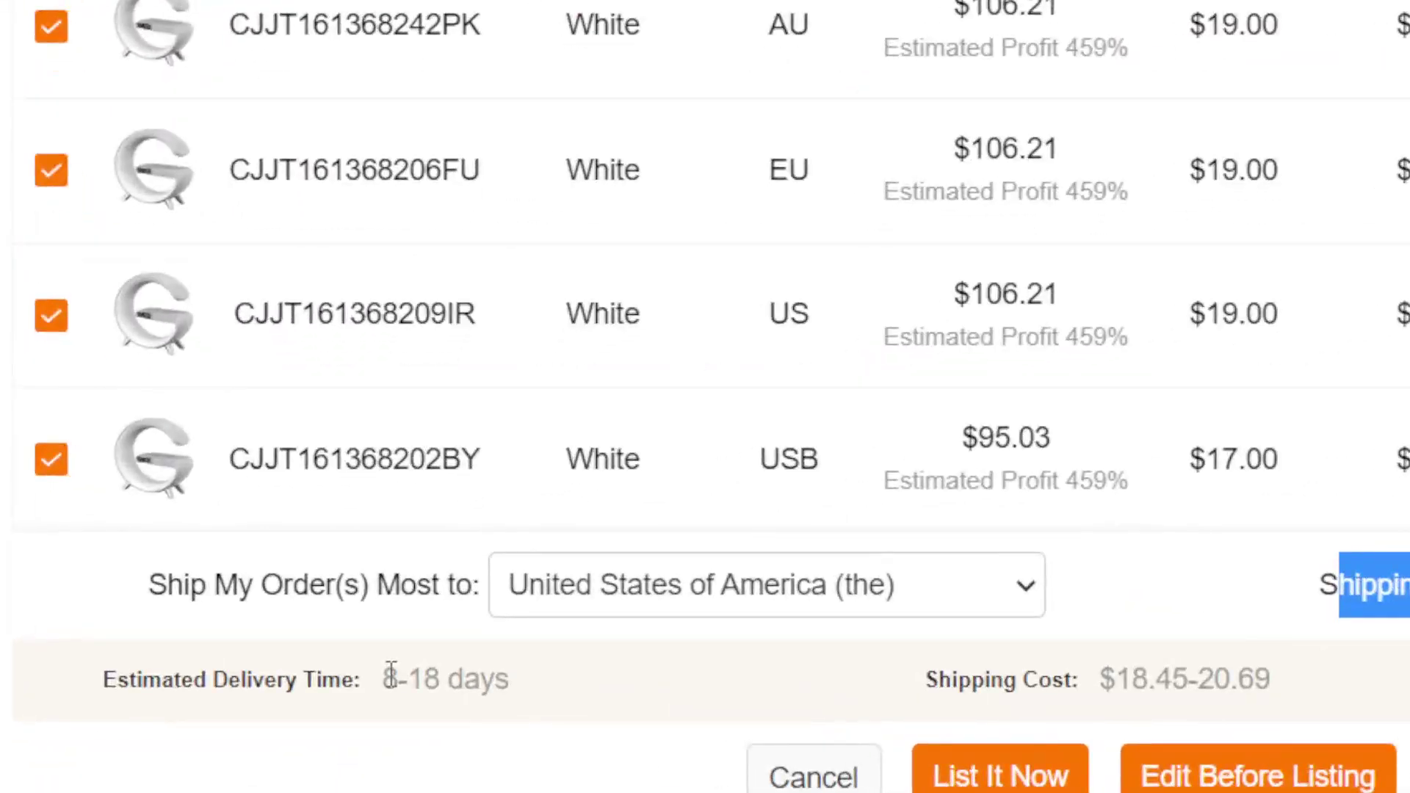
{"action": "left_click_drag", "start_coordinate": [366, 613], "coordinate": [423, 612]}
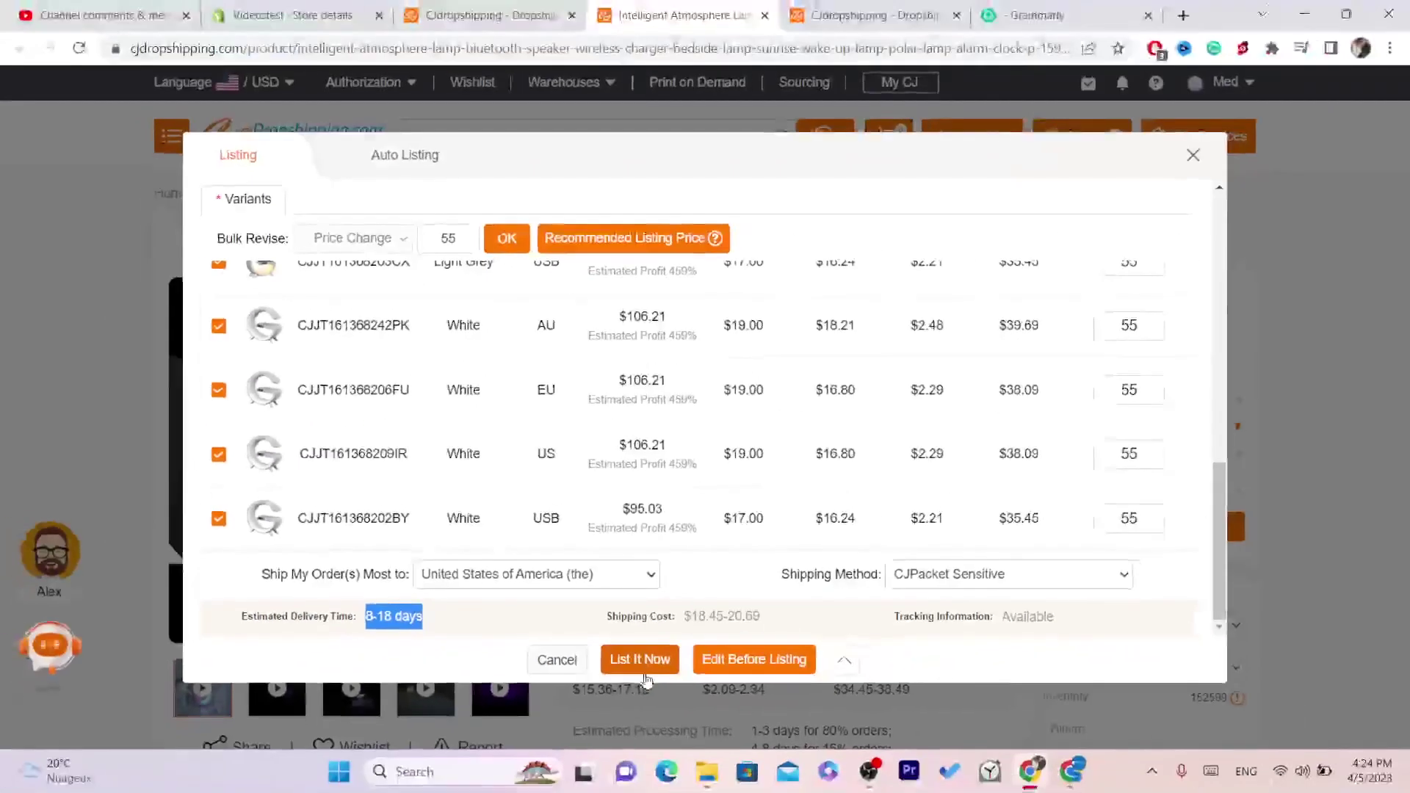
{"action": "left_click", "coordinate": [1001, 772]}
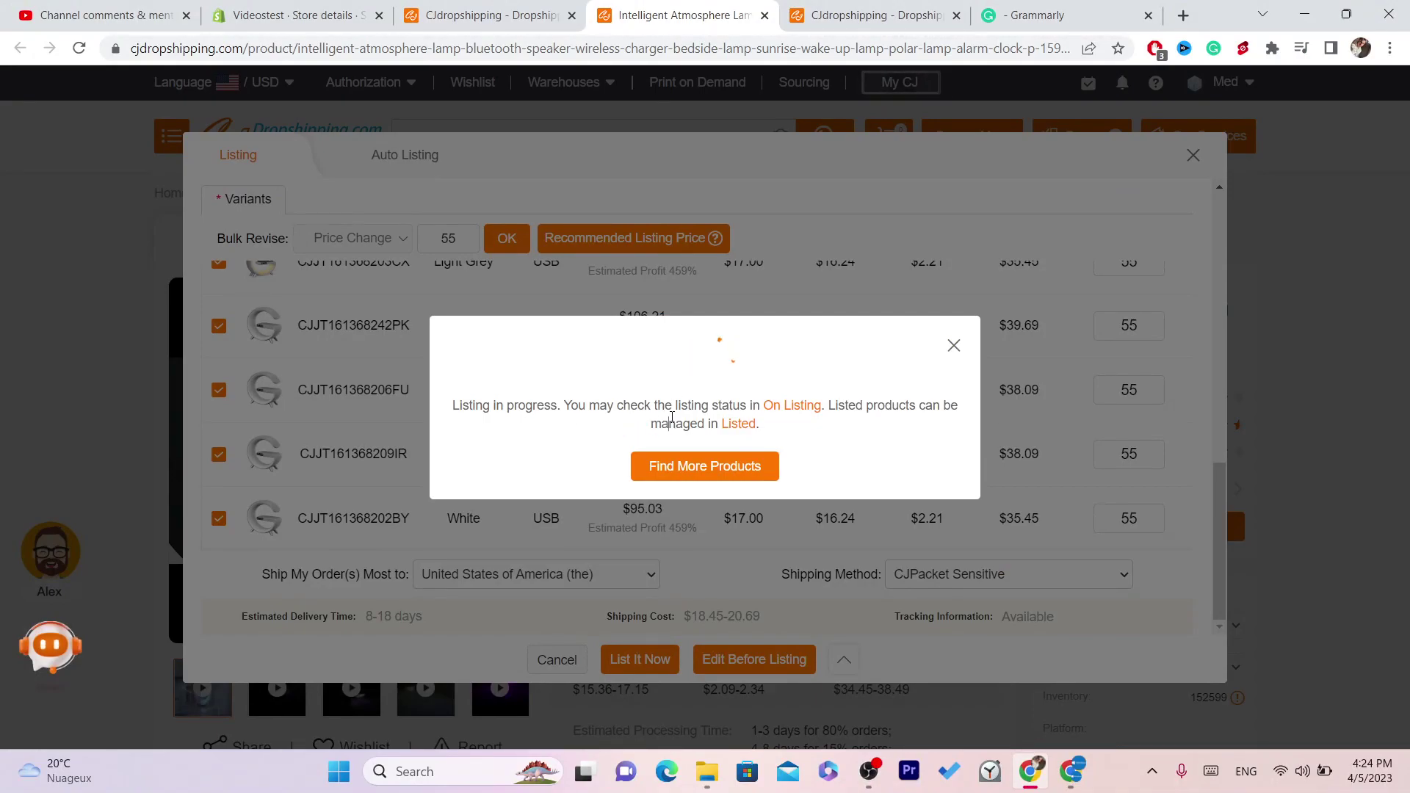
{"action": "triple_click", "coordinate": [671, 420]}
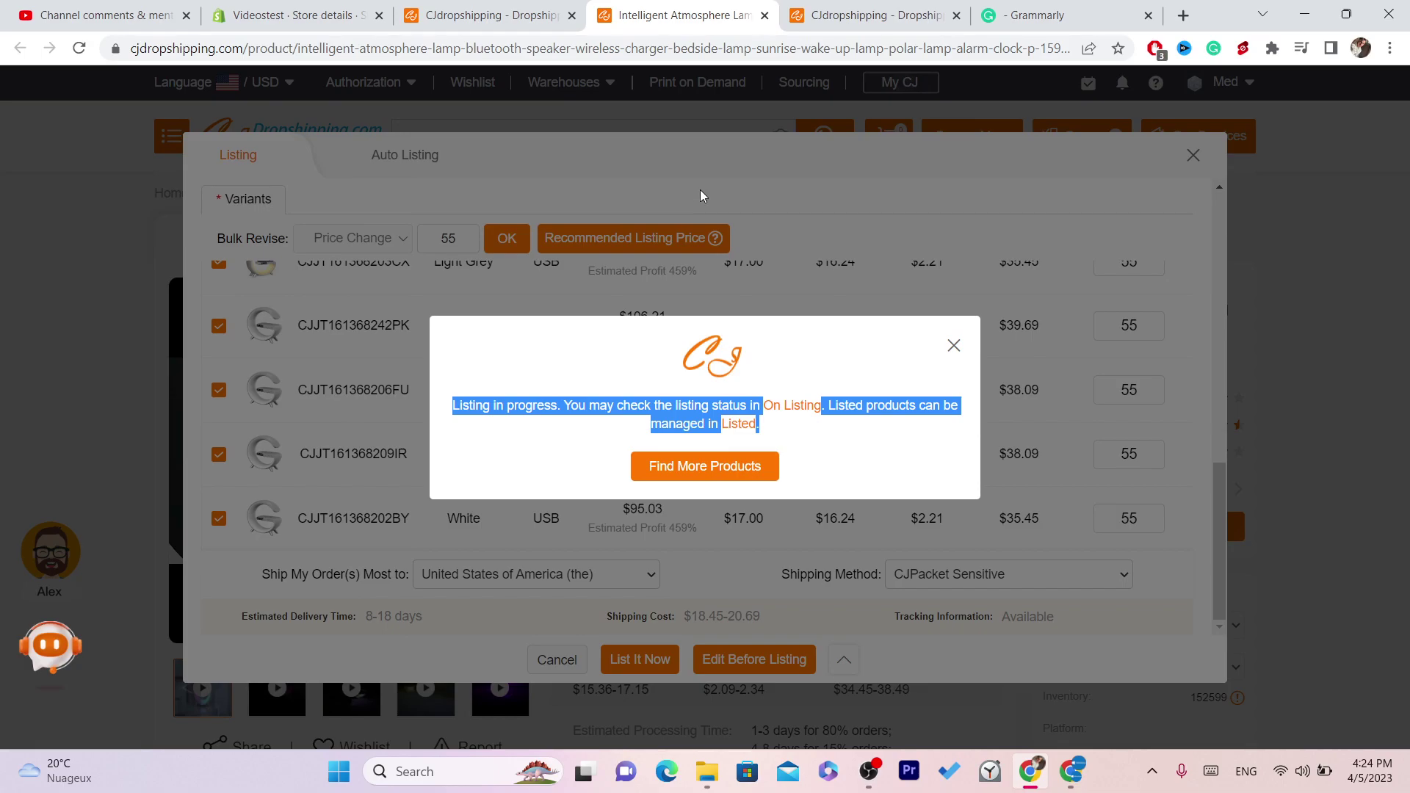
{"action": "left_click", "coordinate": [654, 403]}
{"action": "triple_click", "coordinate": [653, 403]}
{"action": "left_click", "coordinate": [473, 423]}
{"action": "left_click_drag", "start_coordinate": [452, 404], "coordinate": [601, 403]}
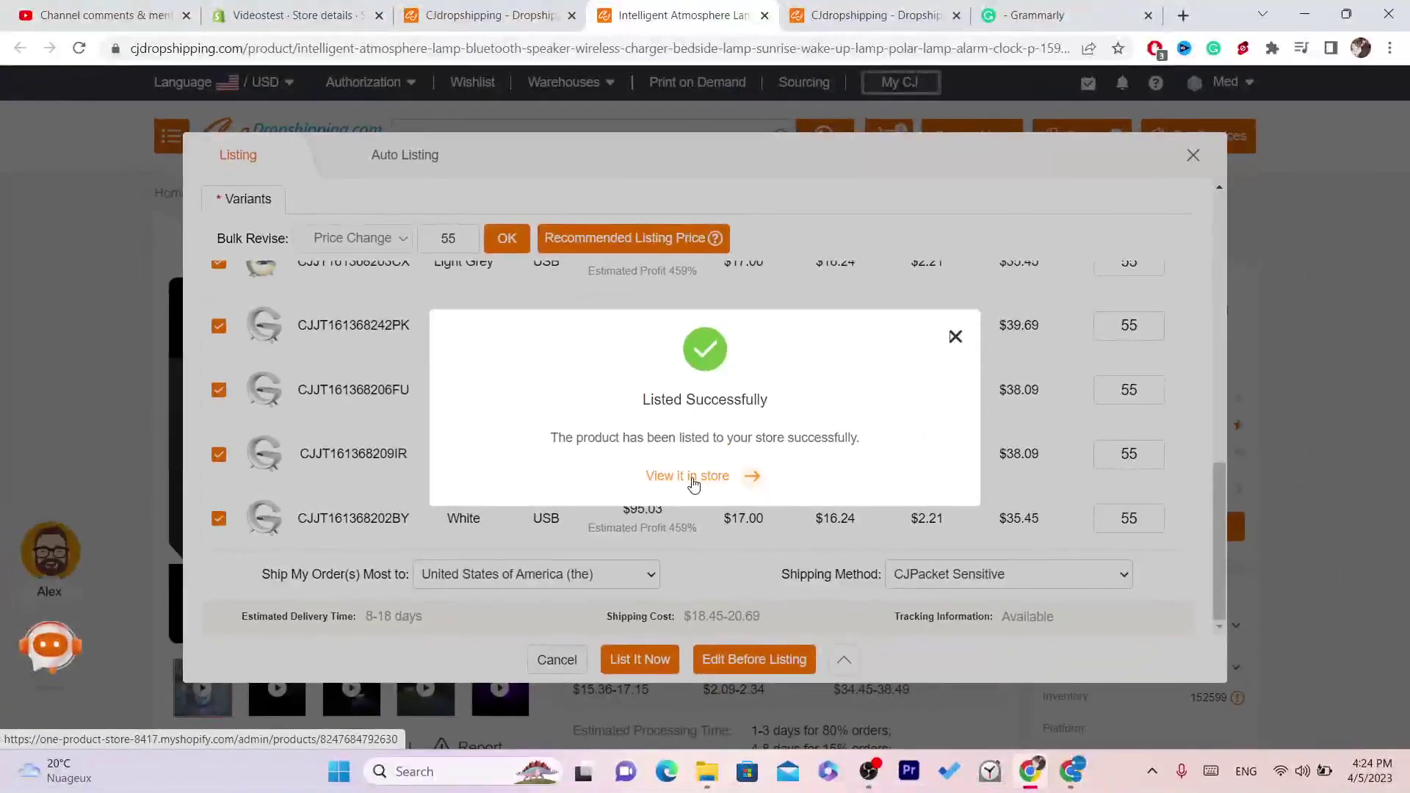
View the newly listed lamp in the Shopify admin and open the live online store.
{"action": "left_click", "coordinate": [745, 463]}
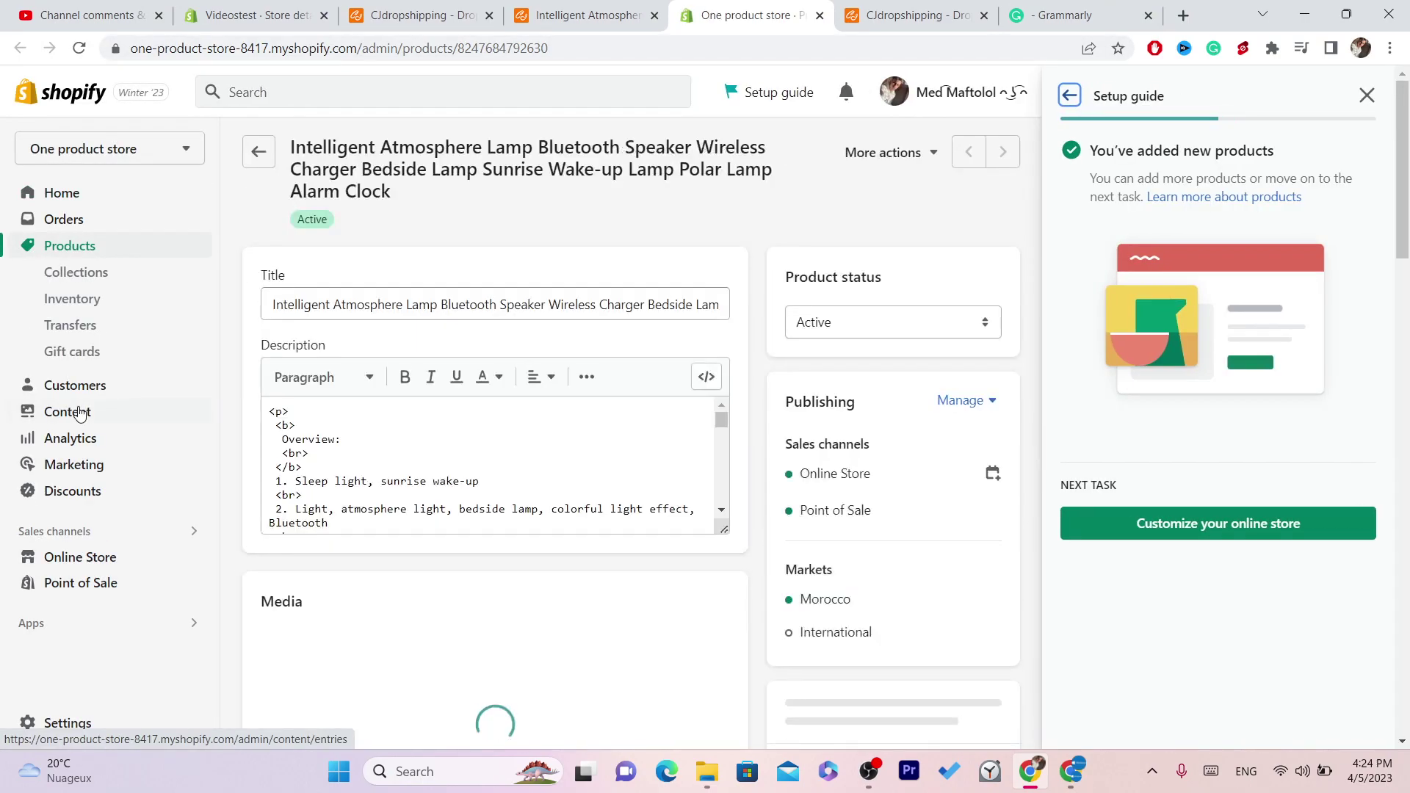
{"action": "left_click", "coordinate": [205, 556]}
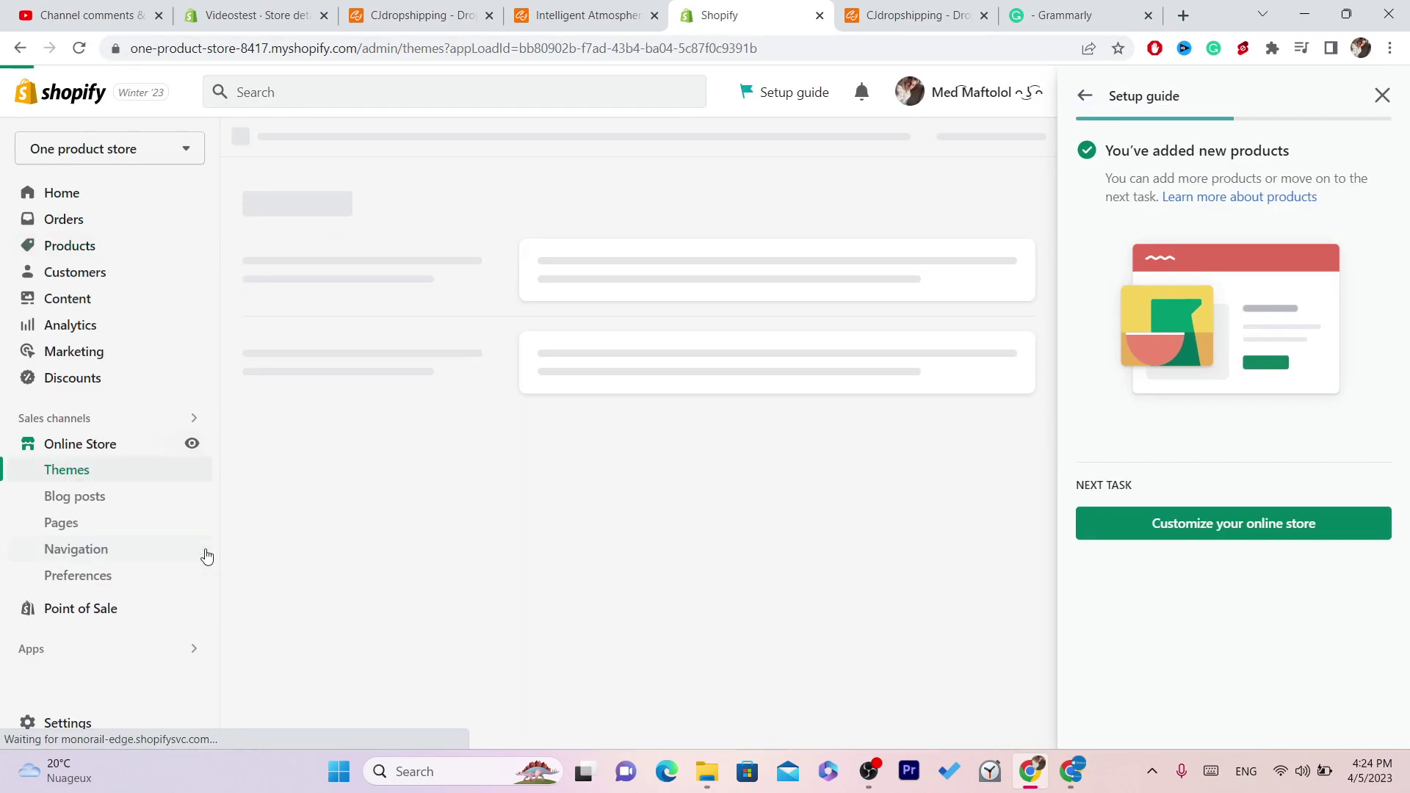
{"action": "left_click", "coordinate": [192, 445]}
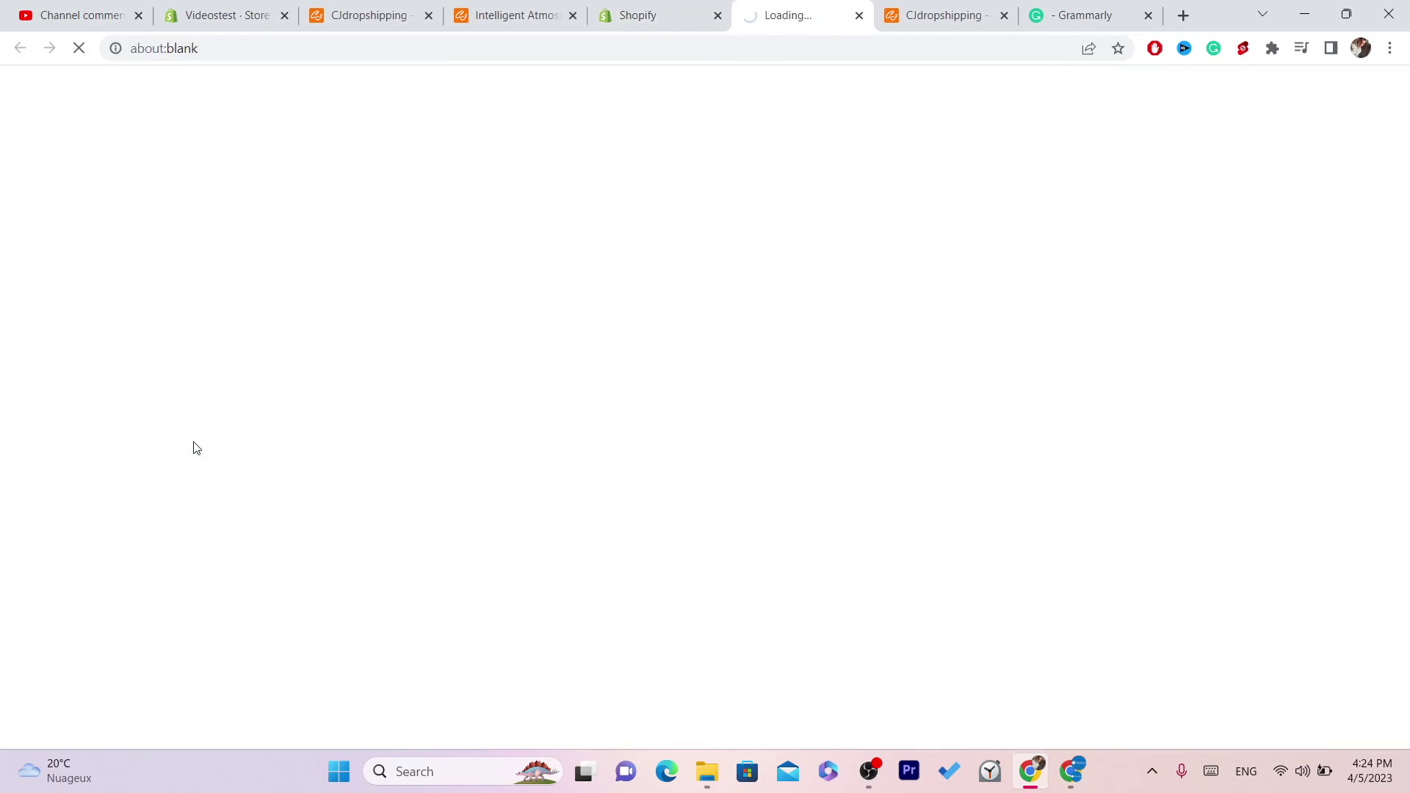
Open the Intelligent Atmosphere Lamp from the storefront's Featured products and review its product page and title.
{"action": "scroll", "coordinate": [1408, 434], "scroll_direction": "down", "scroll_amount": 7}
{"action": "scroll", "coordinate": [1408, 435], "scroll_direction": "down", "scroll_amount": 2}
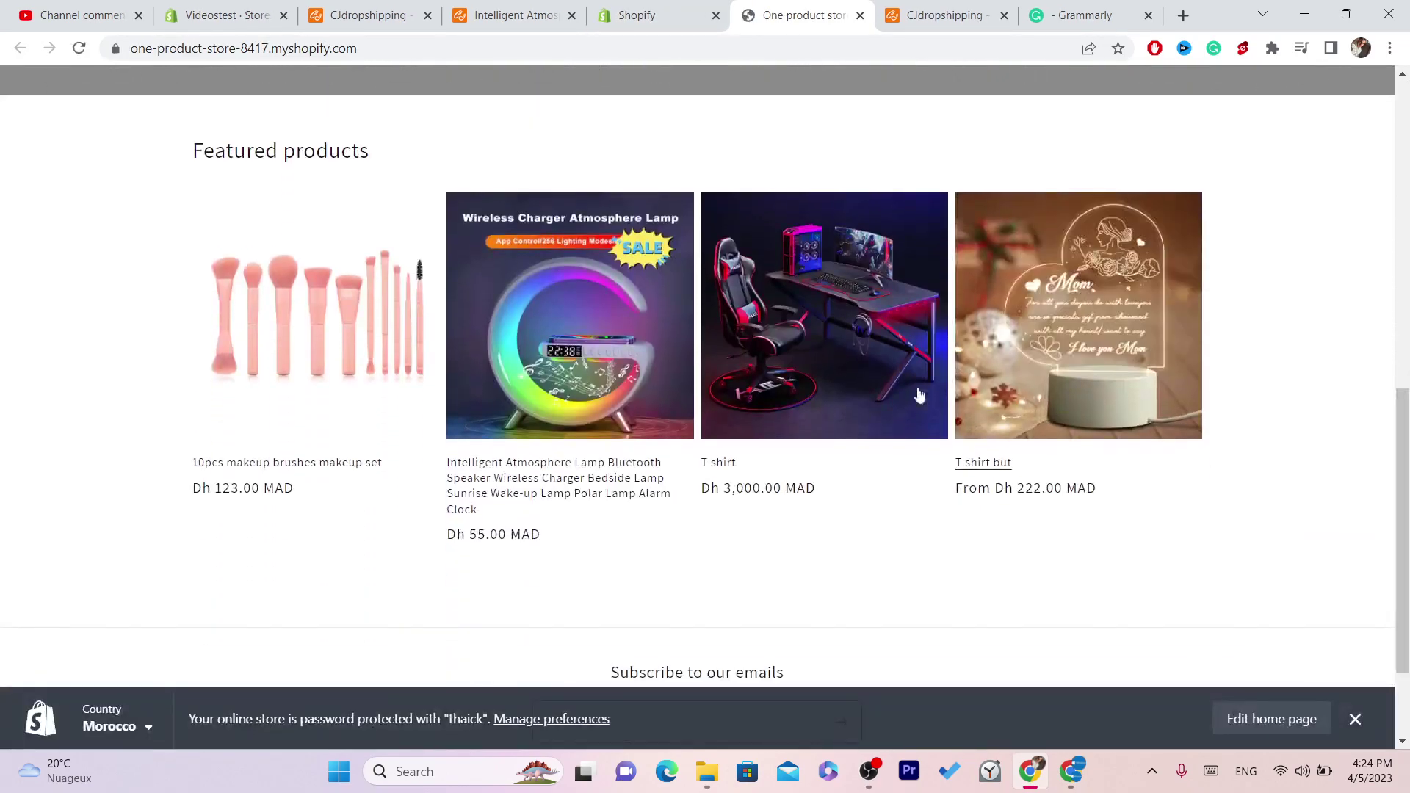
{"action": "left_click", "coordinate": [570, 330]}
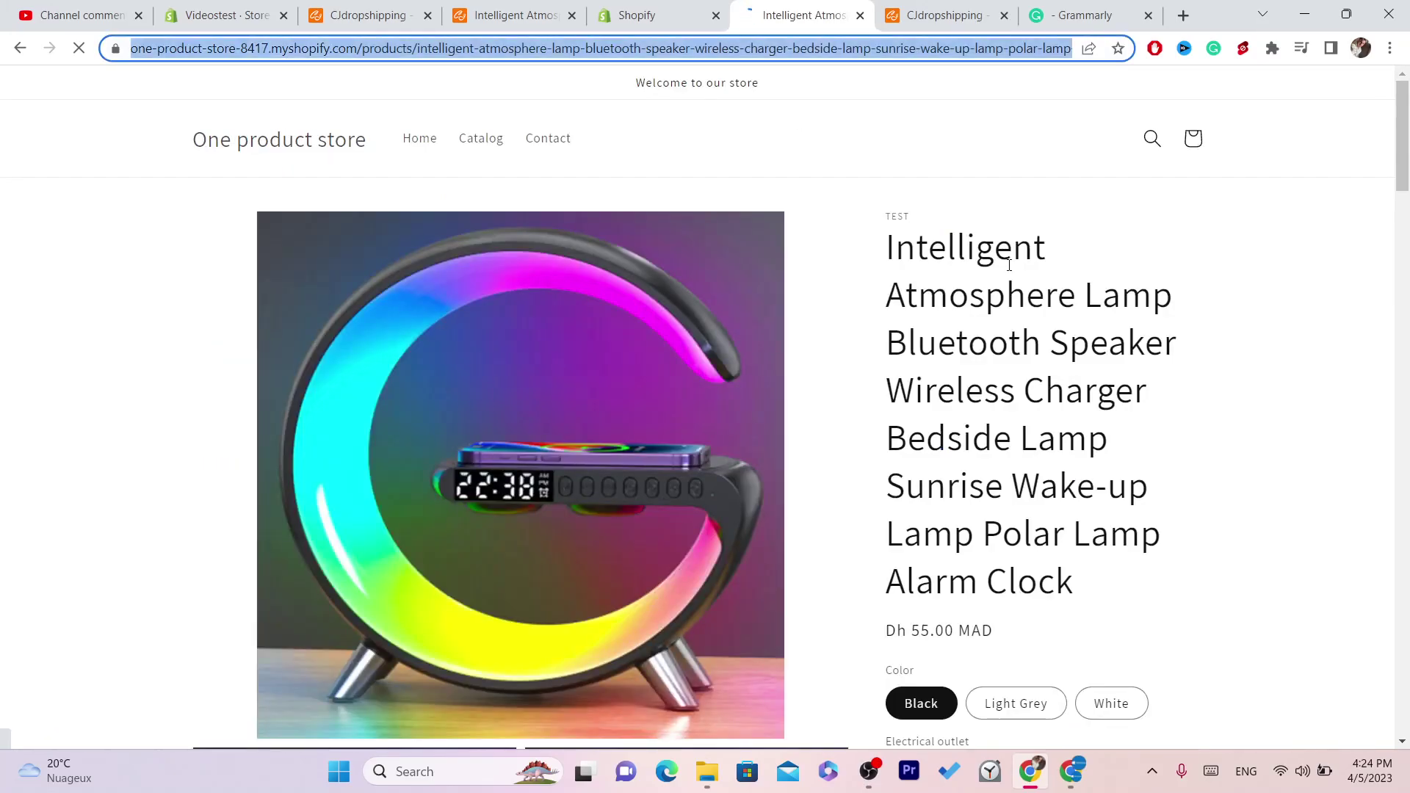
{"action": "scroll", "coordinate": [1408, 277], "scroll_direction": "down", "scroll_amount": 10}
{"action": "left_click_drag", "start_coordinate": [1408, 278], "coordinate": [1390, 70]}
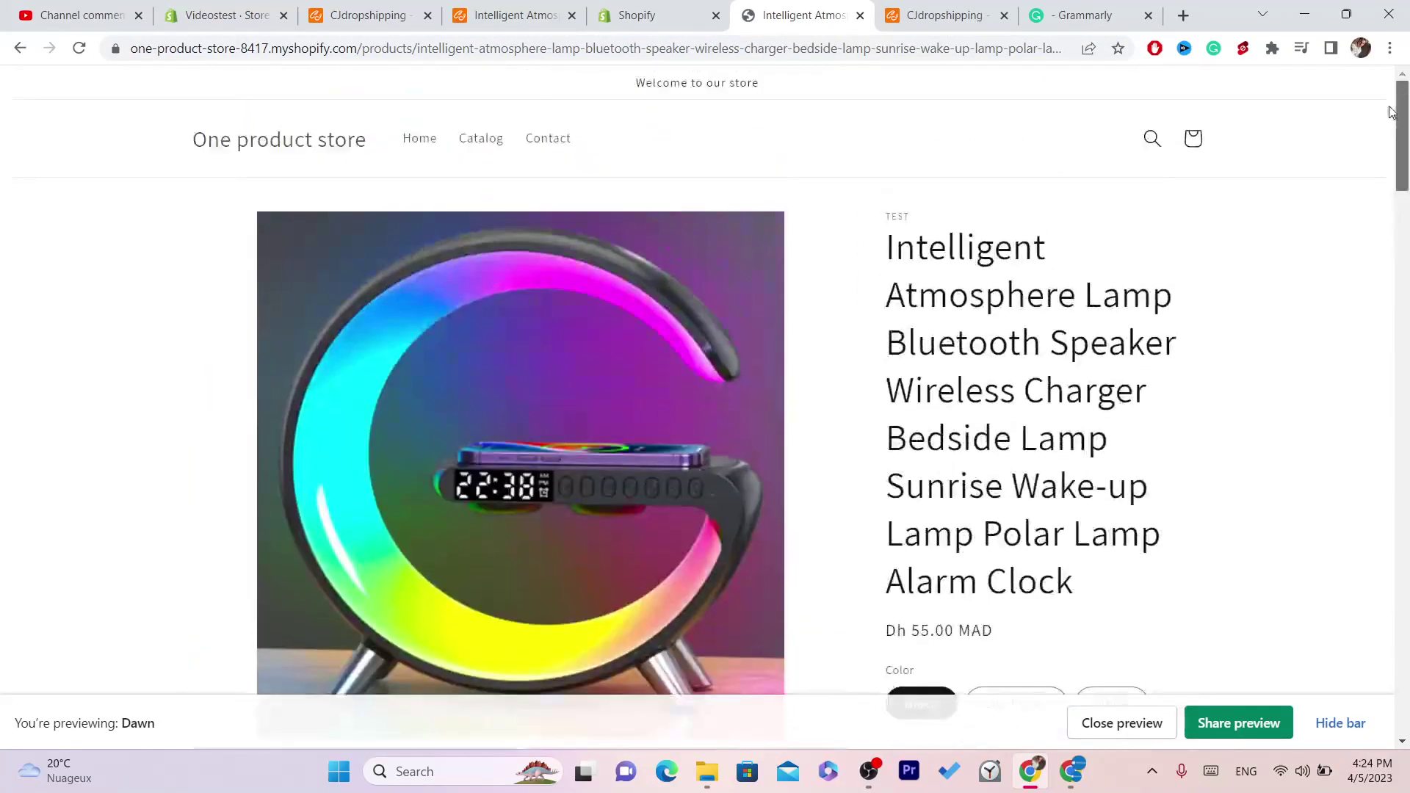
{"action": "left_click", "coordinate": [820, 49]}
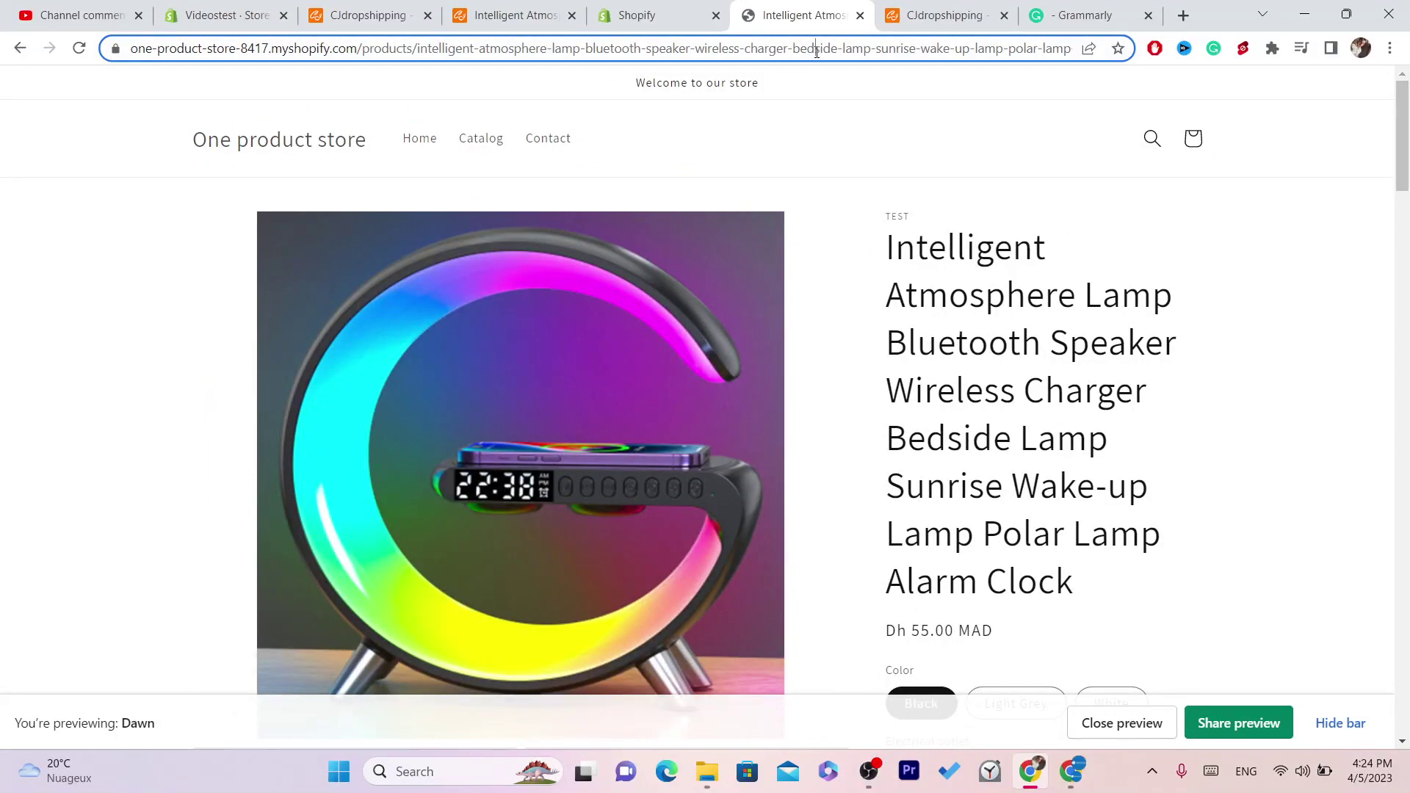
{"action": "triple_click", "coordinate": [951, 389]}
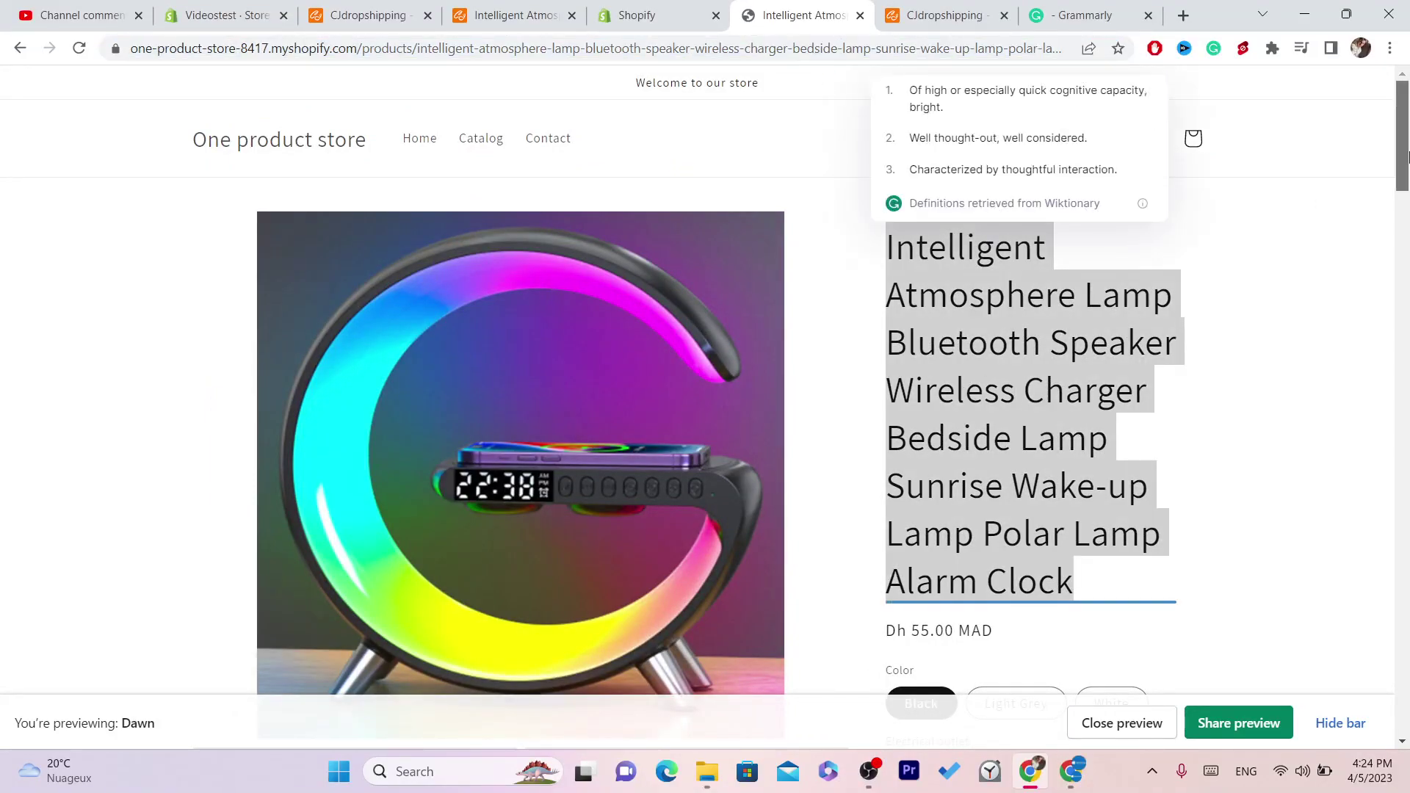
{"action": "scroll", "coordinate": [1175, 184], "scroll_direction": "down", "scroll_amount": 1}
Return to CJdropshipping, go through the account profile to the imported orders page, and dismiss its welcome dialogs.
{"action": "left_click", "coordinate": [947, 13]}
{"action": "scroll", "coordinate": [1407, 165], "scroll_direction": "up", "scroll_amount": 5}
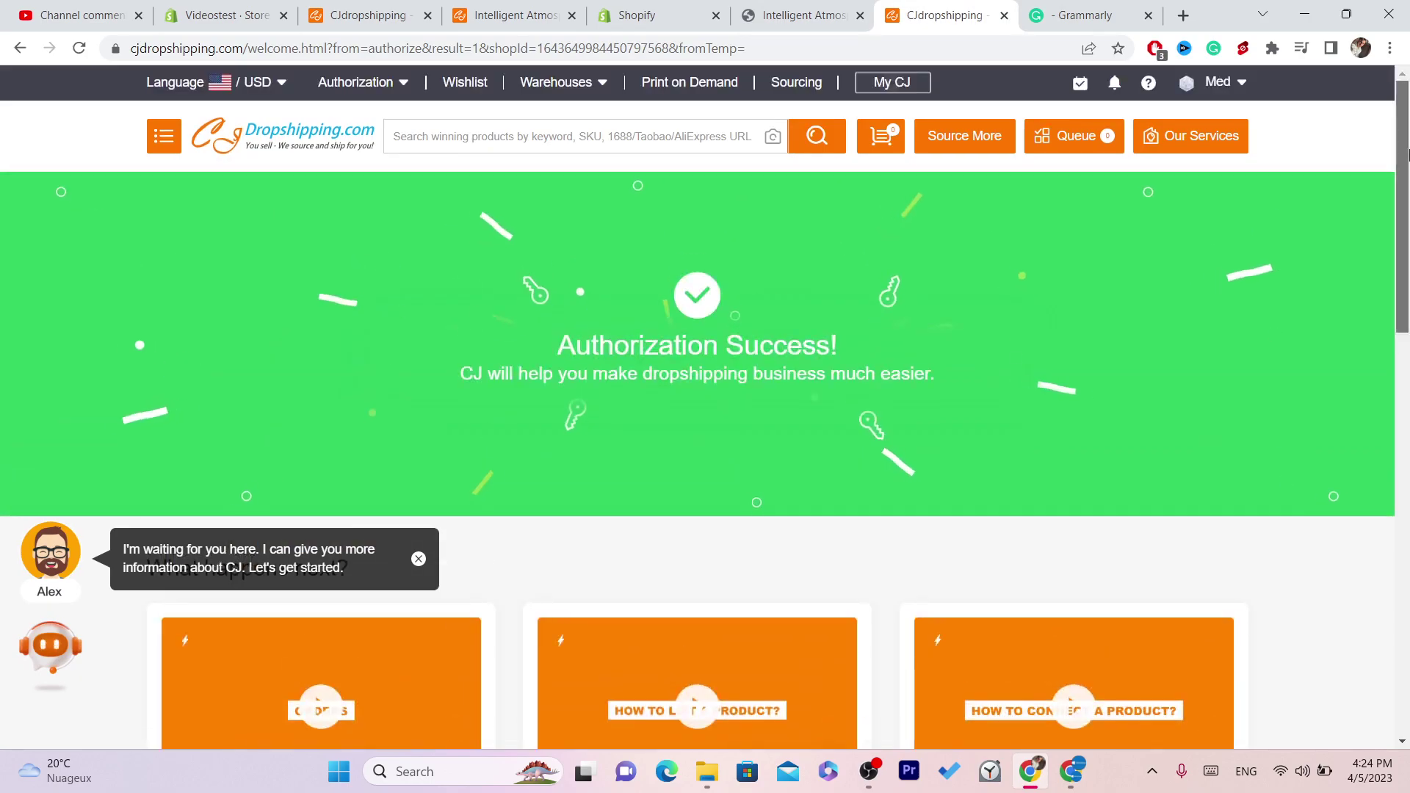
{"action": "mouse_move", "coordinate": [1227, 87]}
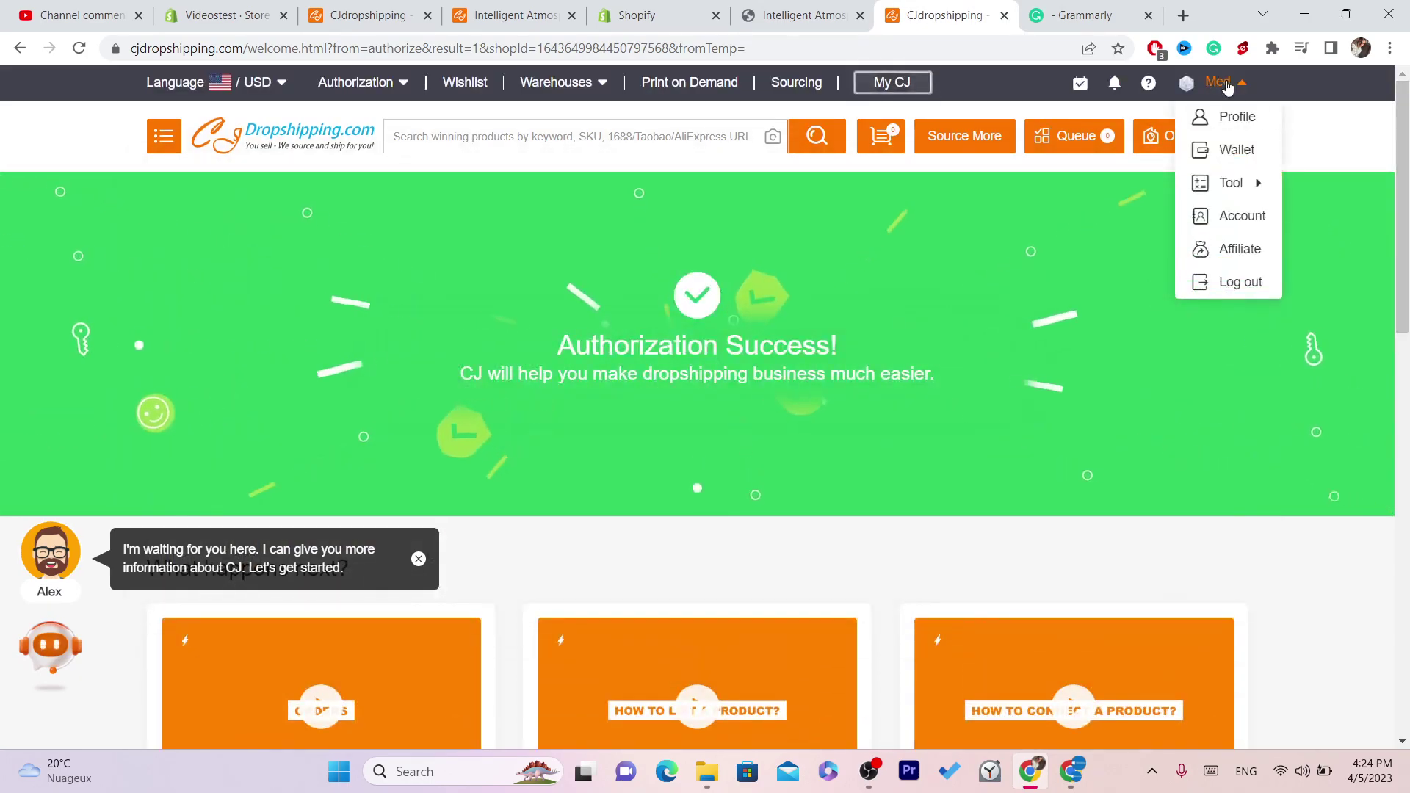
{"action": "left_click", "coordinate": [1236, 119]}
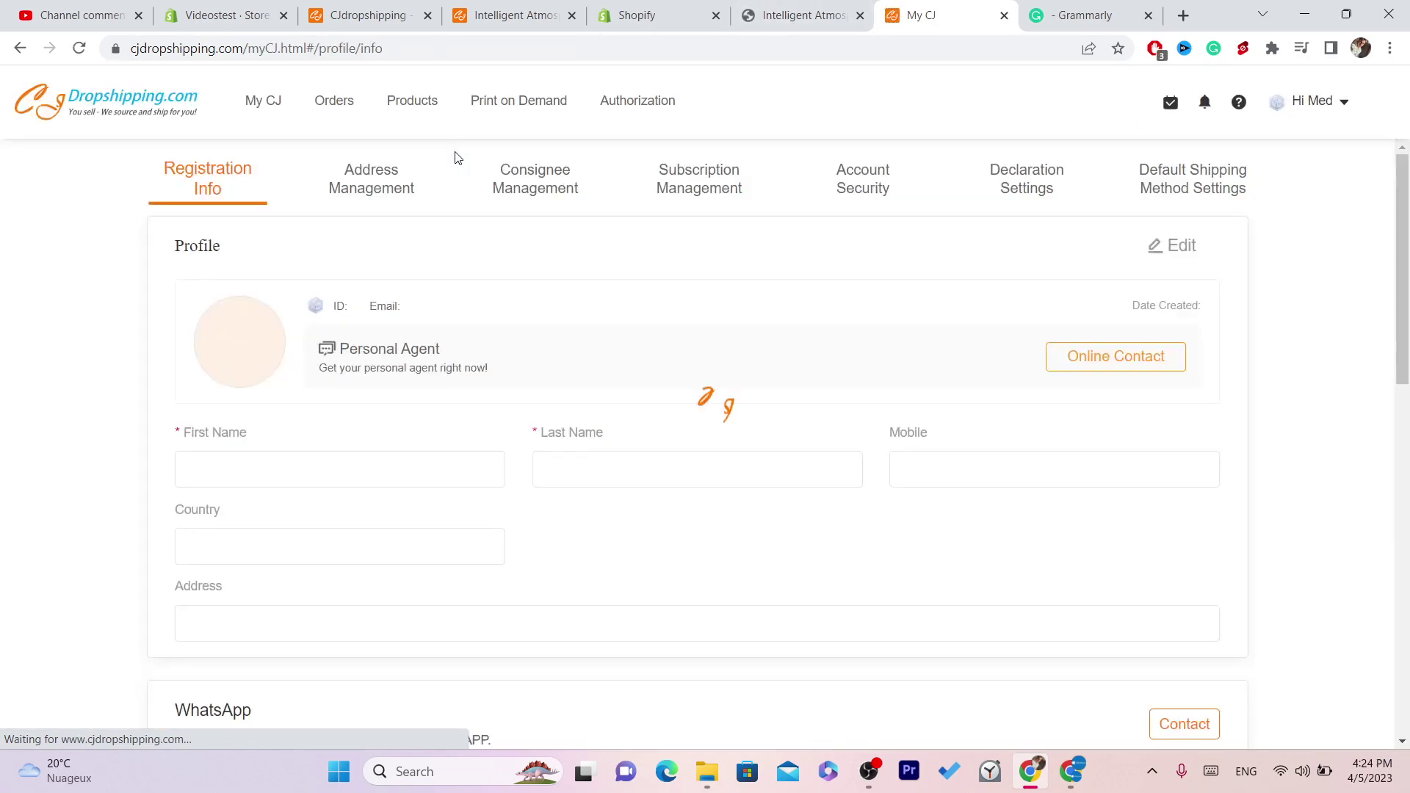
{"action": "left_click", "coordinate": [332, 102]}
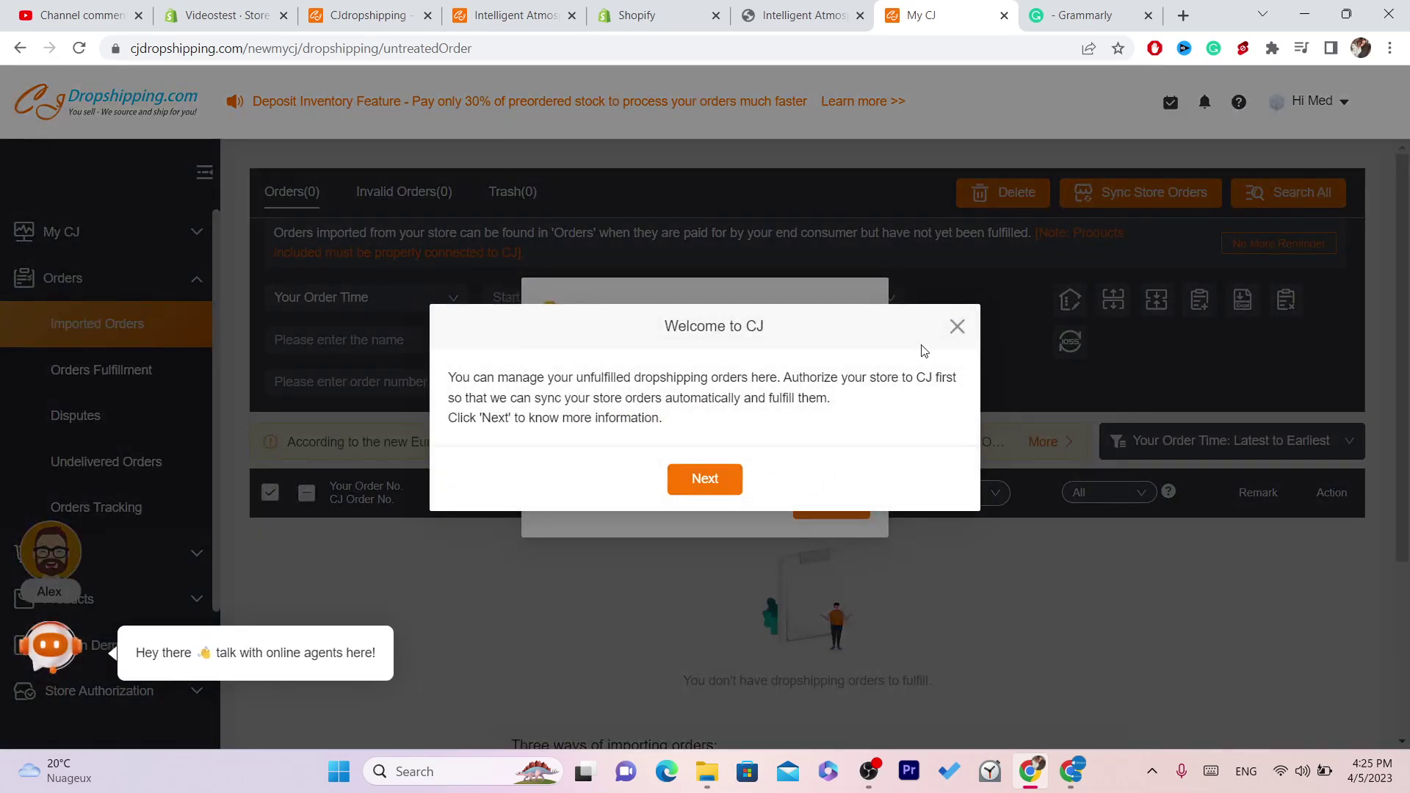
{"action": "left_click", "coordinate": [957, 326]}
{"action": "left_click", "coordinate": [825, 512]}
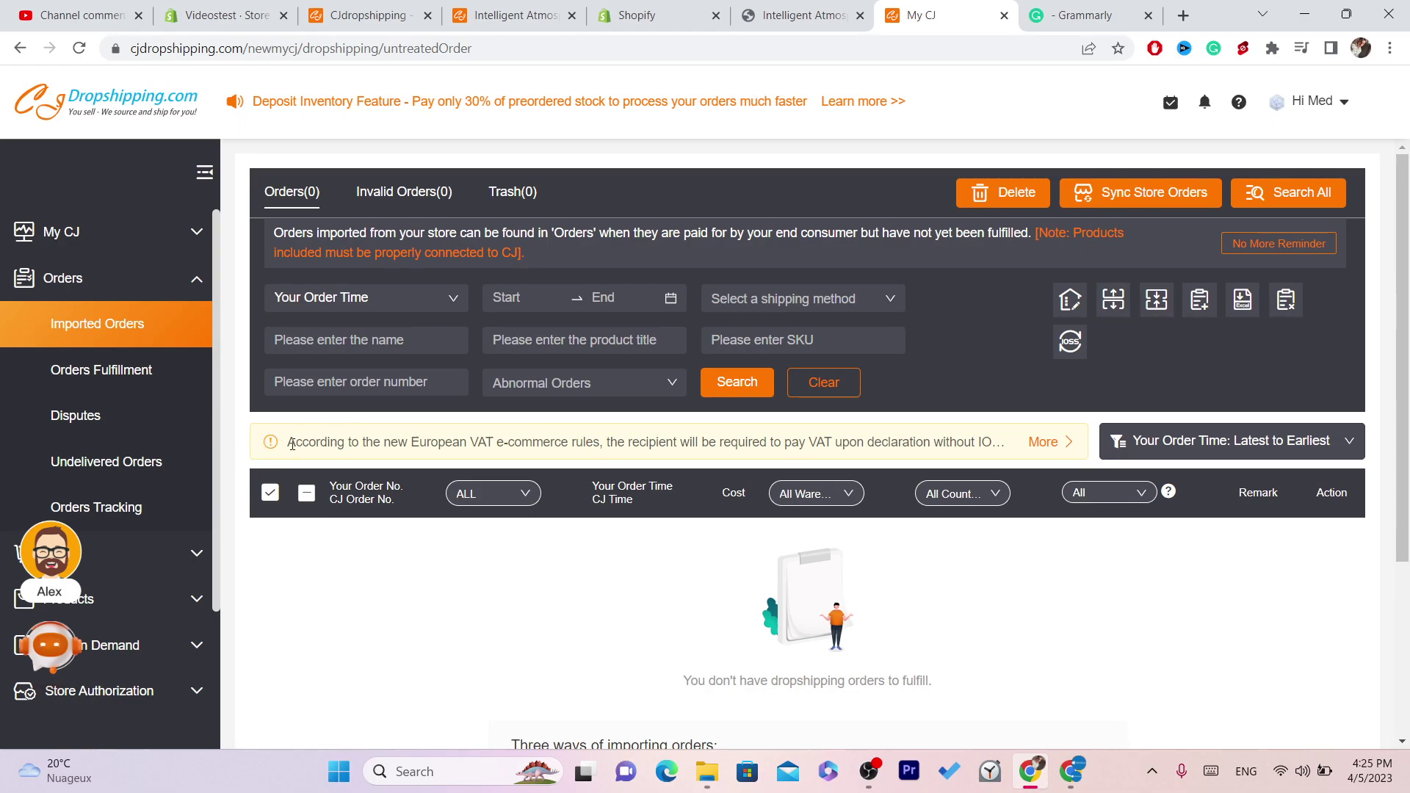
{"action": "left_click_drag", "start_coordinate": [292, 445], "coordinate": [277, 455]}
{"action": "triple_click", "coordinate": [325, 442]}
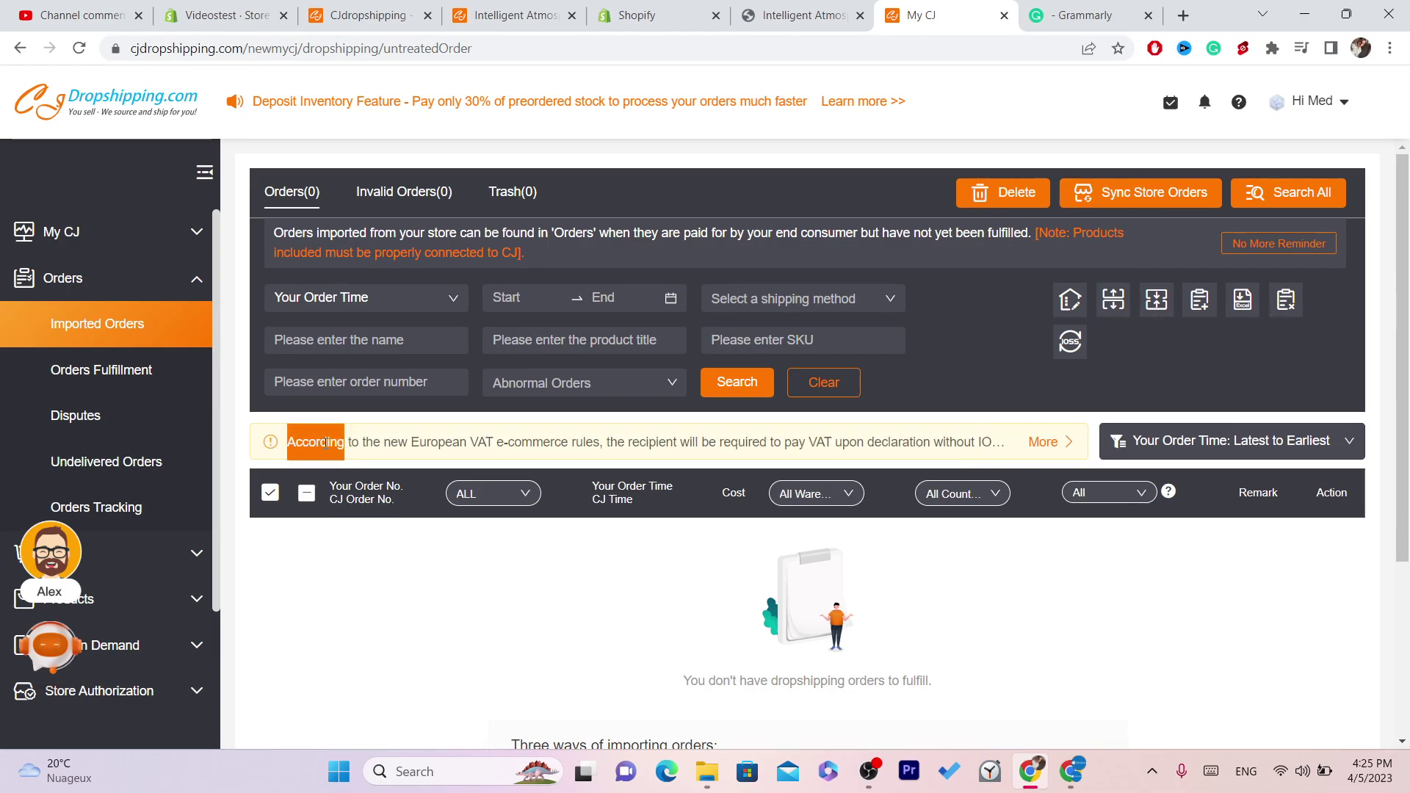
{"action": "triple_click", "coordinate": [325, 442]}
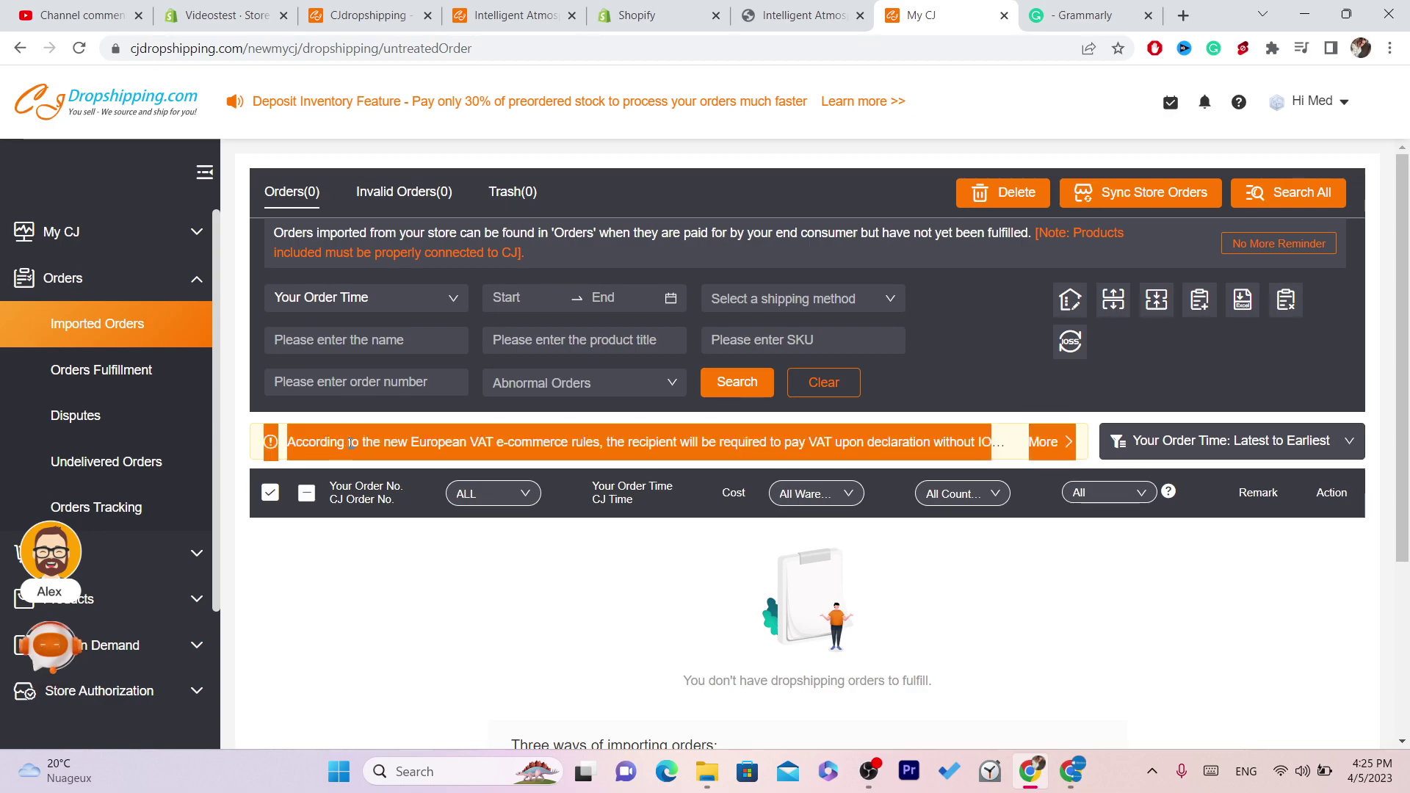
{"action": "left_click", "coordinate": [345, 433]}
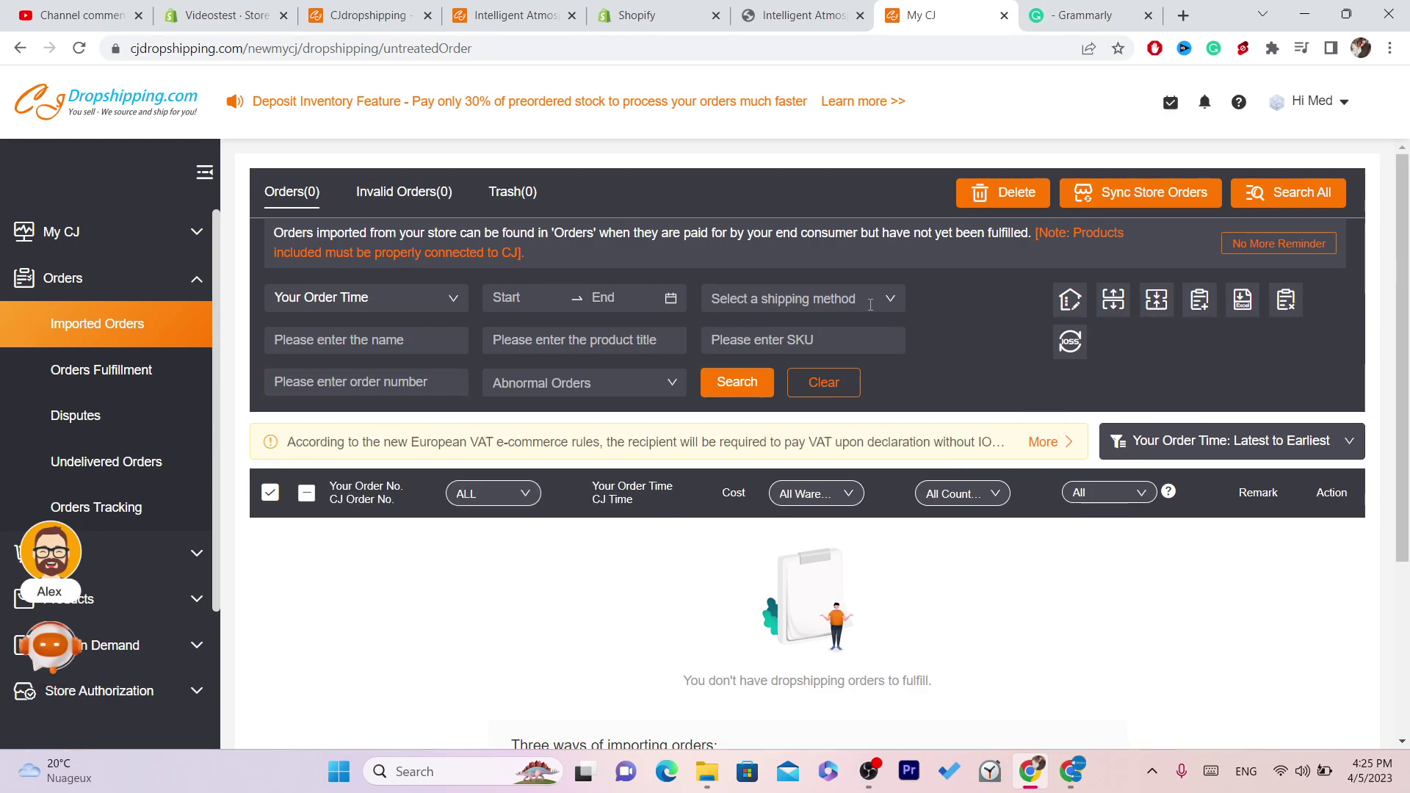
Go back to the lamp's storefront page and look through its product images and description pictures.
{"action": "mouse_move", "coordinate": [1408, 204]}
{"action": "left_mouse_down"}
{"action": "mouse_move", "coordinate": [1407, 373]}
{"action": "mouse_move", "coordinate": [1407, 205]}
{"action": "left_mouse_up"}
{"action": "left_click", "coordinate": [856, 7]}
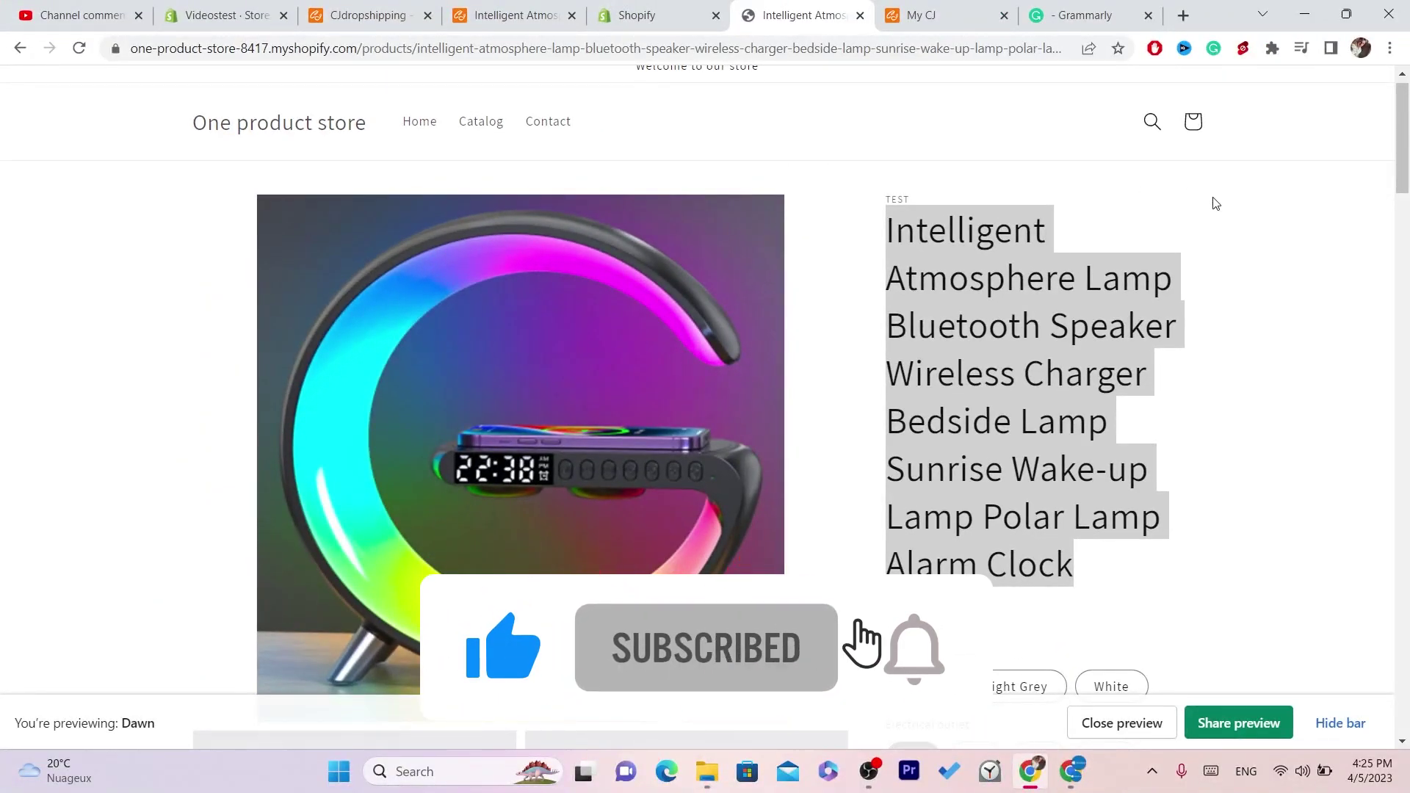
{"action": "left_click_drag", "start_coordinate": [1407, 163], "coordinate": [1408, 464]}
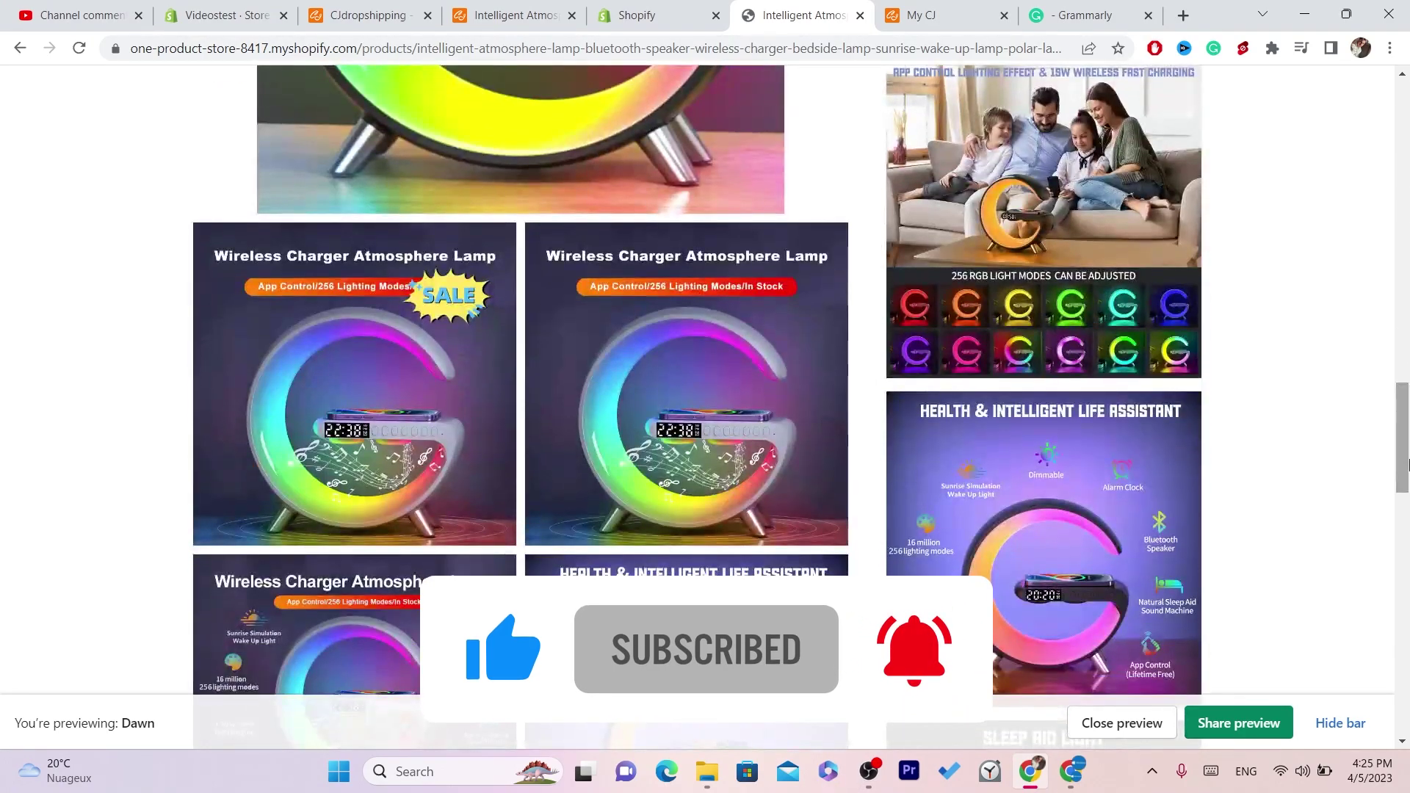